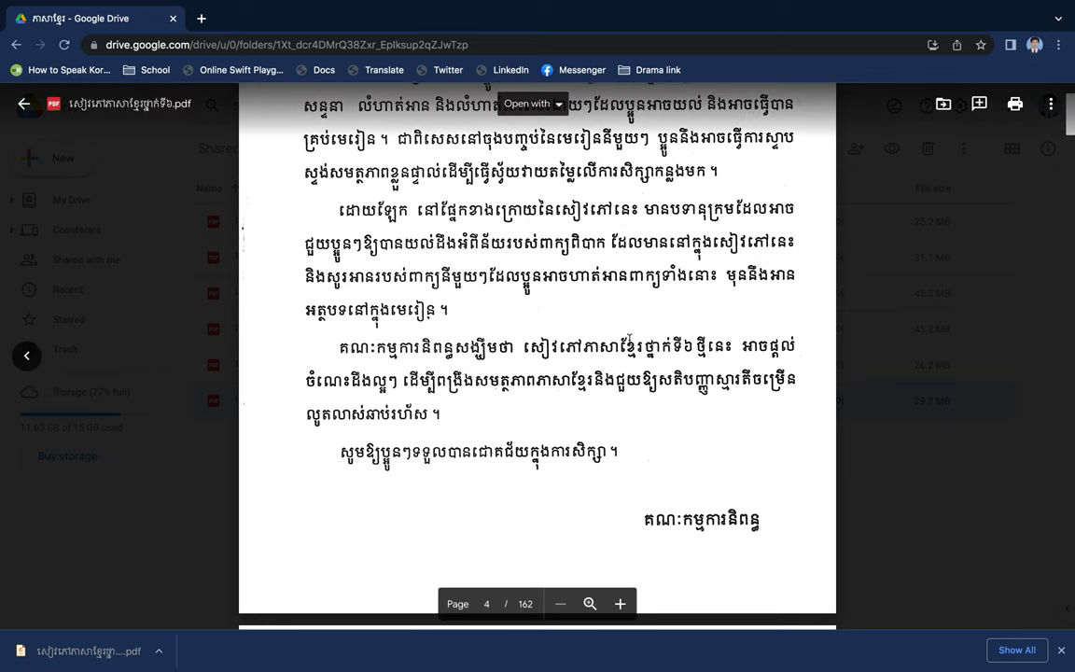
# Step: Start downloading the open Khmer textbook PDF and choose the Desktop as the save location
pyautogui.scroll(5, 537, 354)
pyautogui.scroll(10, 1054, 341)
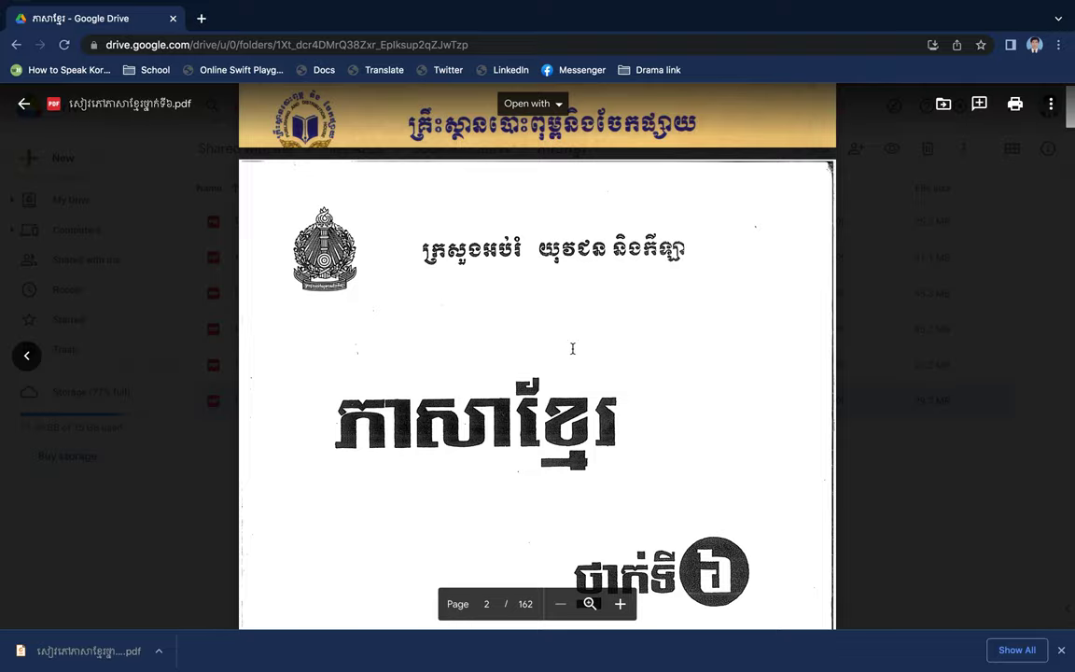
pyautogui.scroll(-10, 545, 356)
pyautogui.scroll(-15, 545, 357)
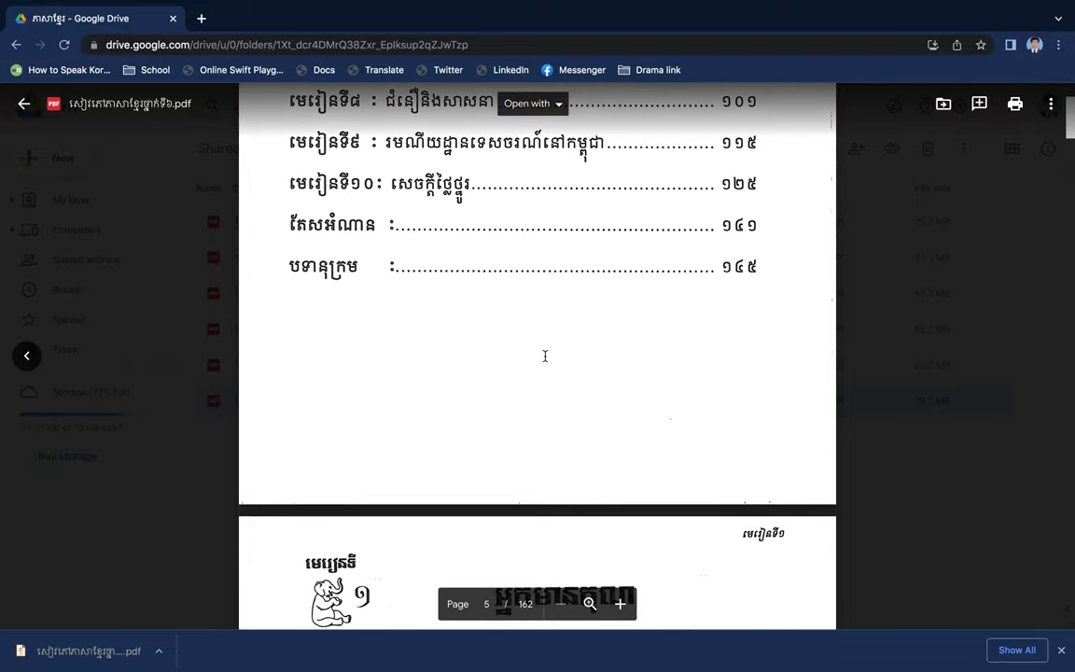
pyautogui.scroll(10, 545, 356)
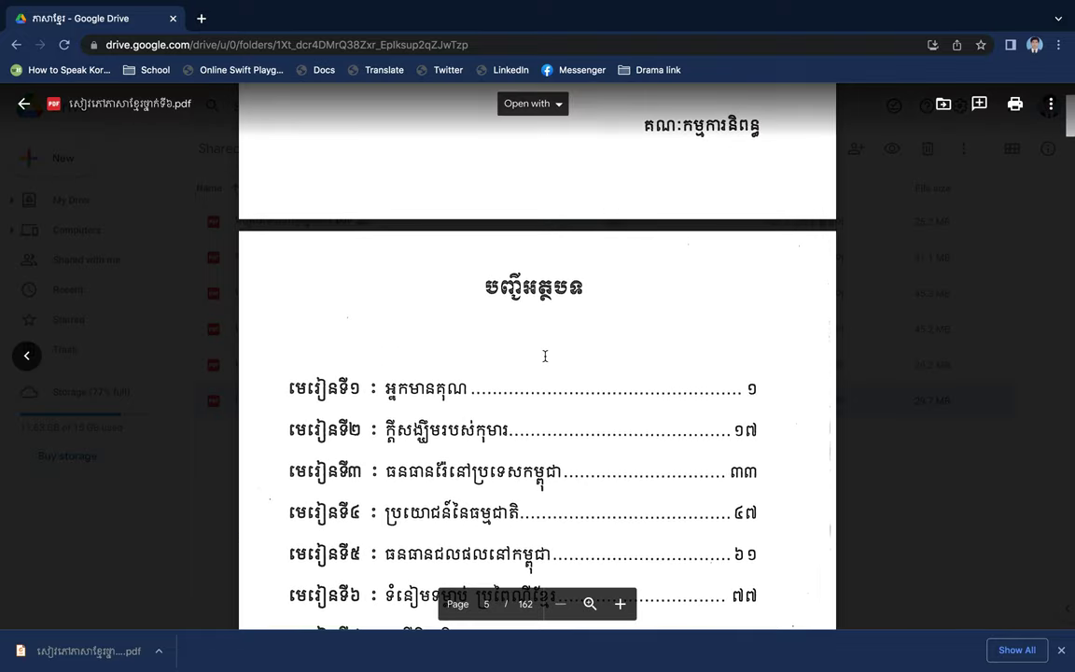
pyautogui.click(1053, 107)
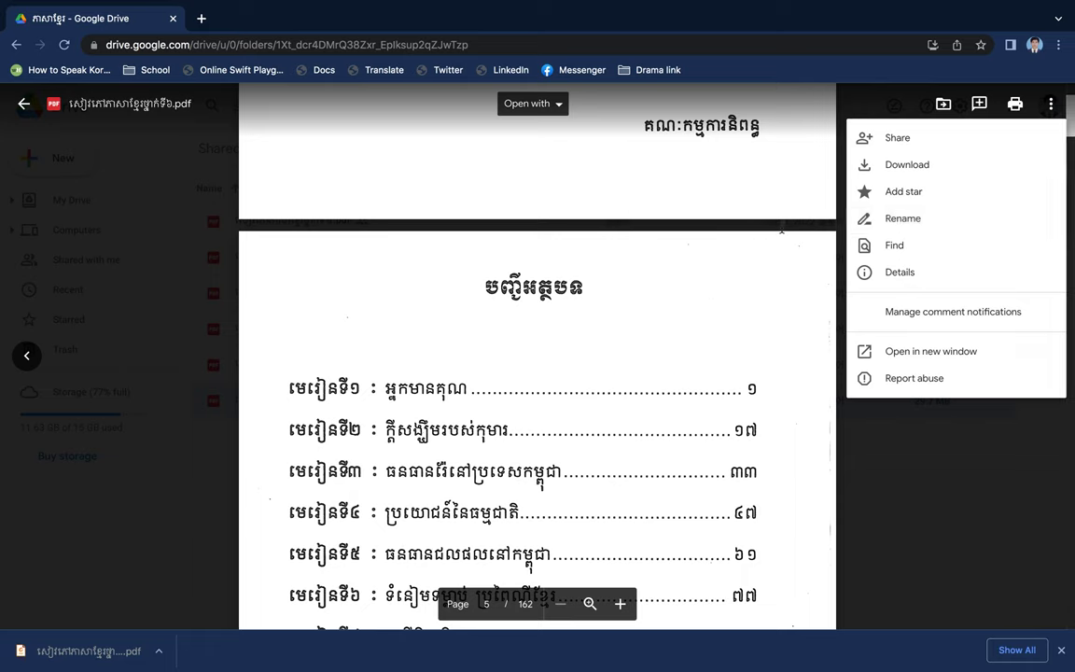
pyautogui.click(919, 166)
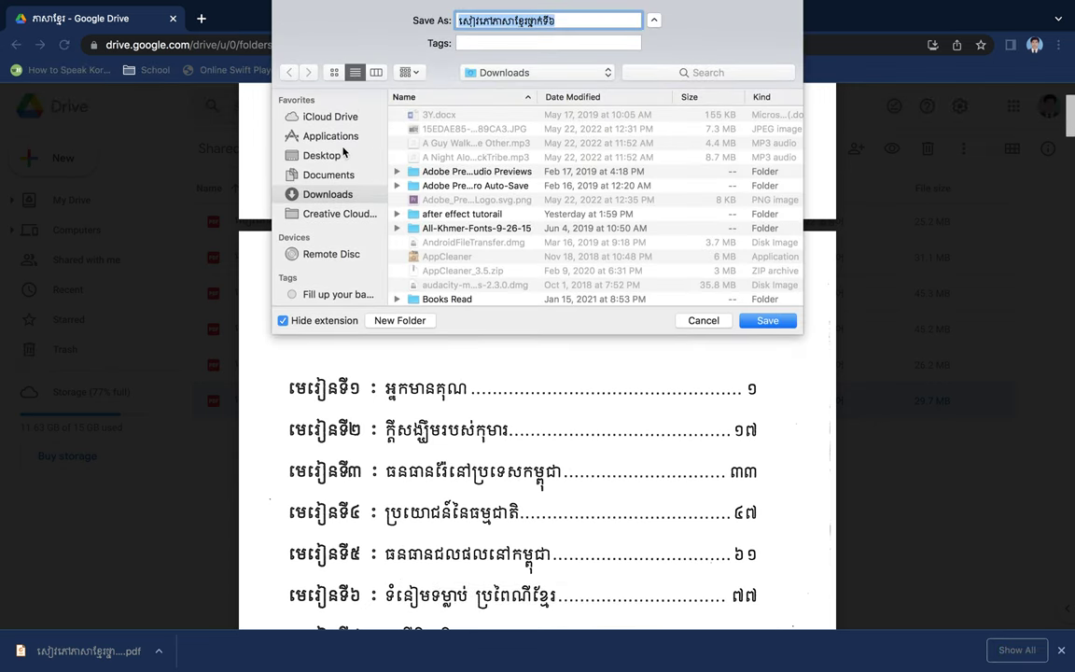
pyautogui.click(328, 155)
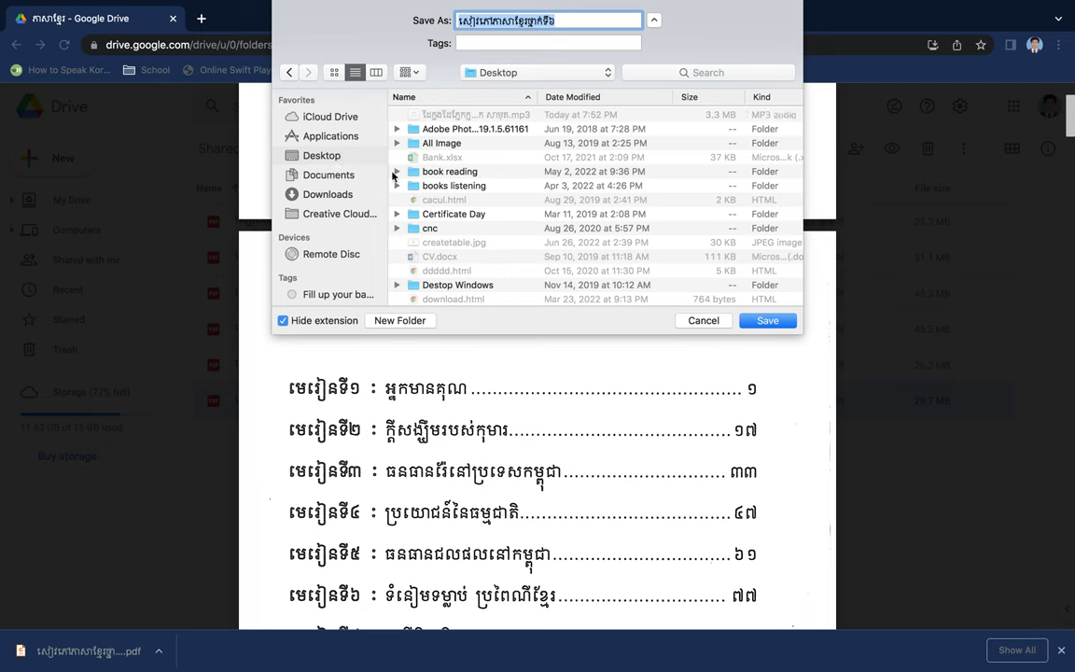
# Step: Create a folder named "Convert PDF to Image" on the Desktop and save the PDF in it
pyautogui.click(400, 320)
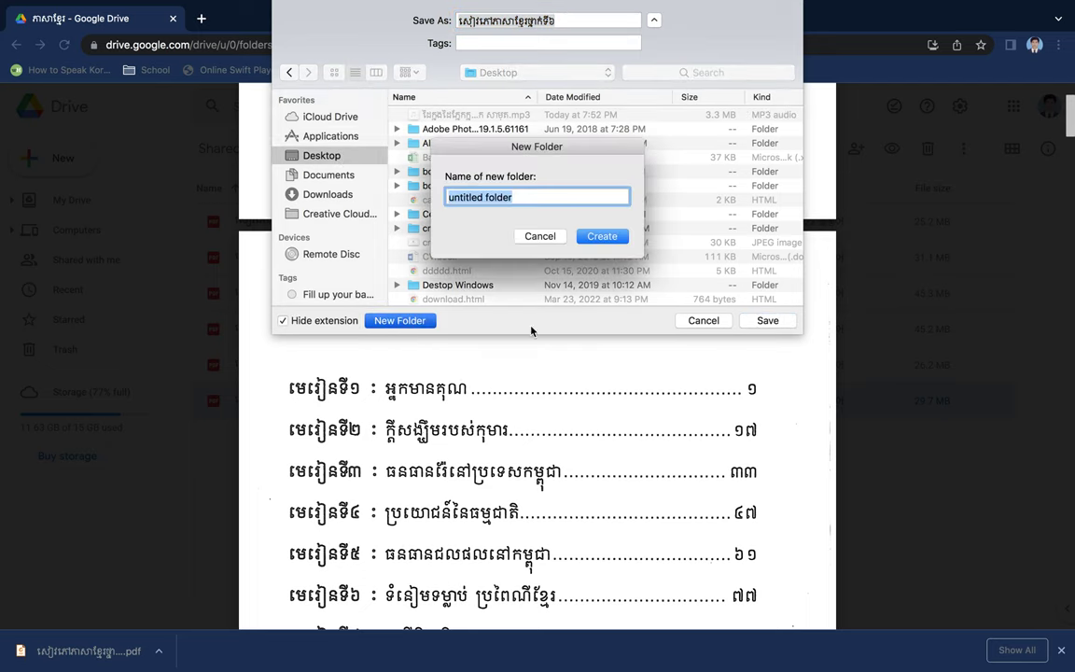
pyautogui.write('Conv')
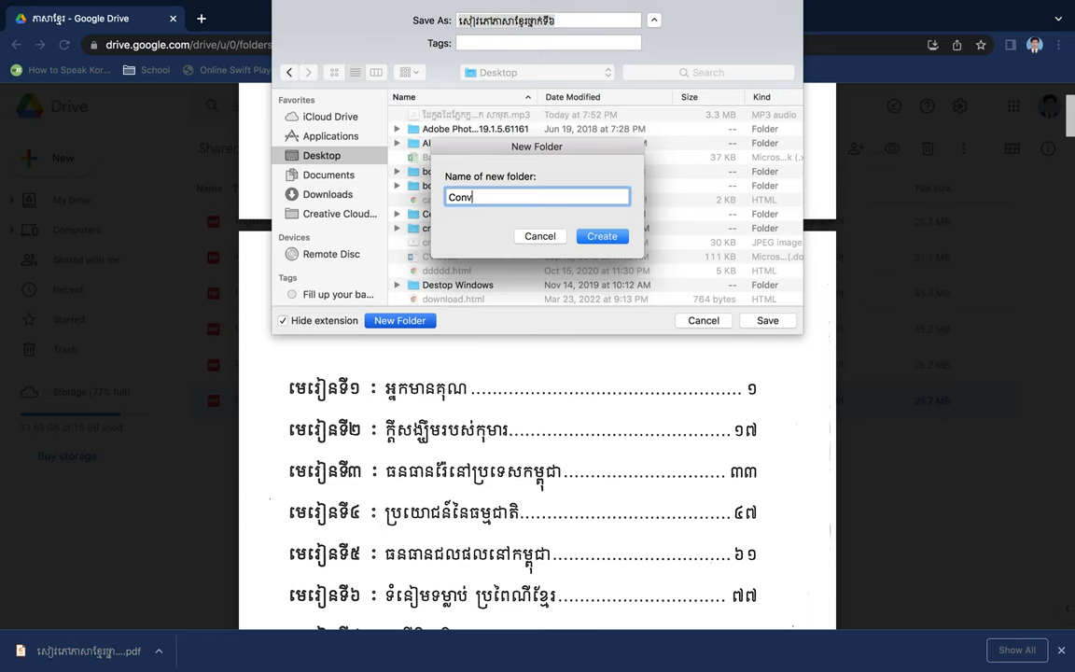
pyautogui.write('ert D')
pyautogui.press('BackSpace')
pyautogui.write('PDWo')
pyautogui.press('BackSpace')
pyautogui.press('BackSpace')
pyautogui.write('Image')
pyautogui.press('Return')
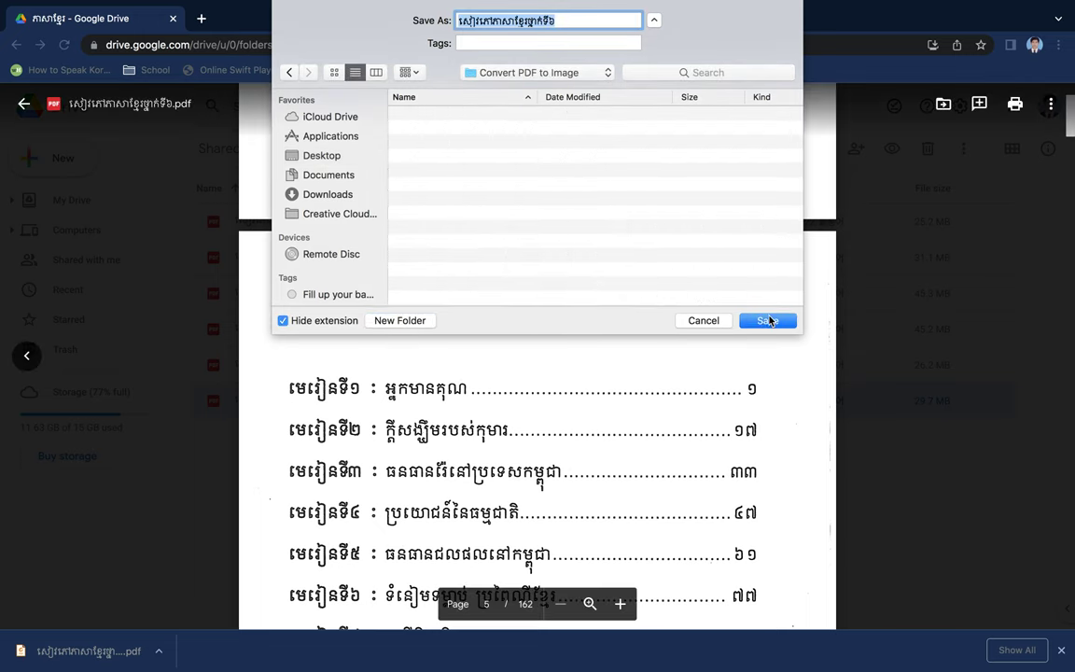
pyautogui.click(767, 320)
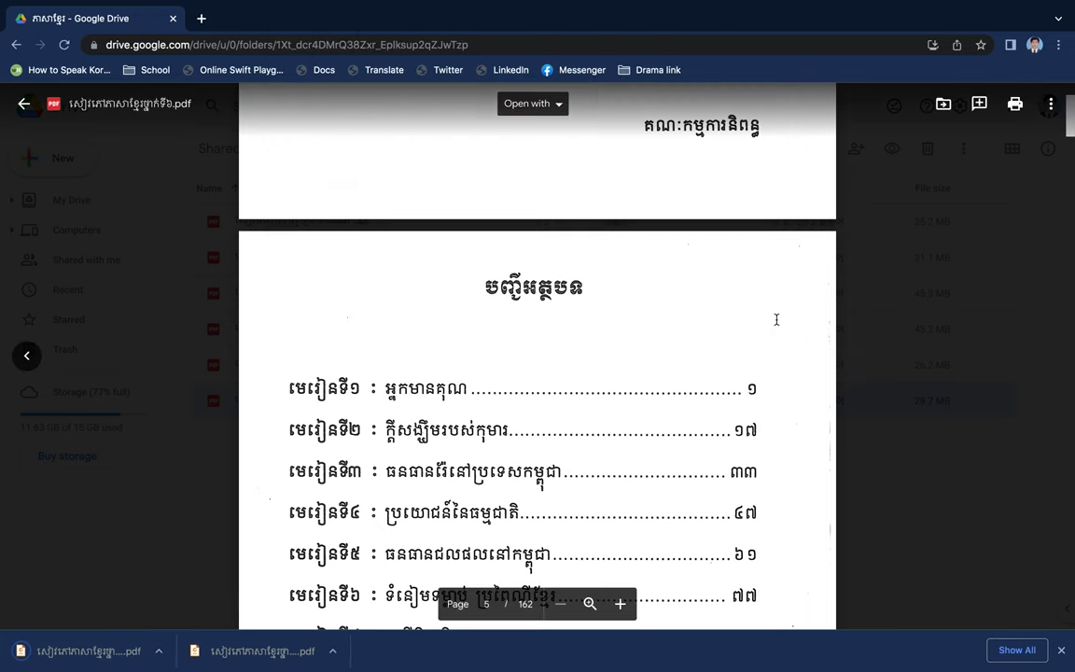
# Step: Open the downloaded PDF briefly, close its tab, and show the file in Finder
pyautogui.click(97, 658)
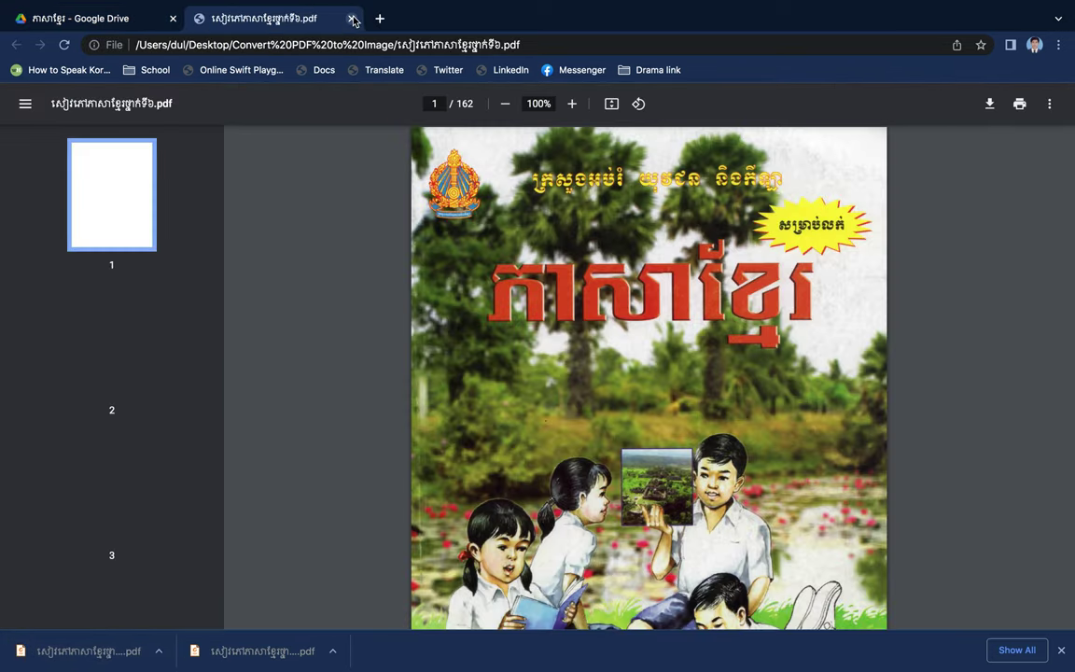
pyautogui.click(352, 20)
pyautogui.click(158, 650)
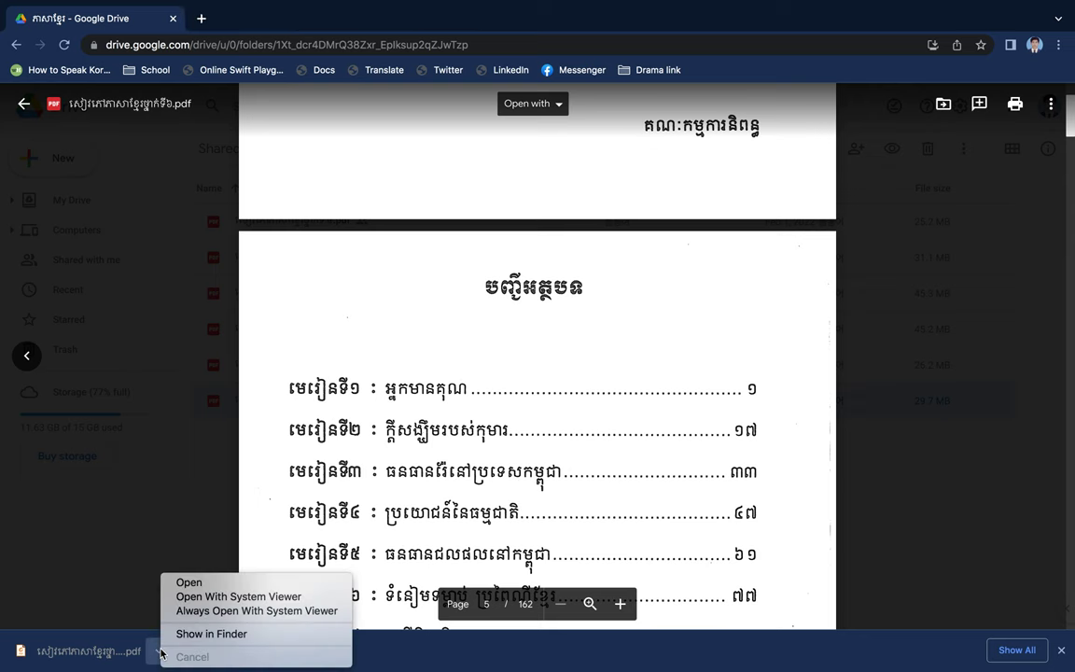
pyautogui.click(211, 634)
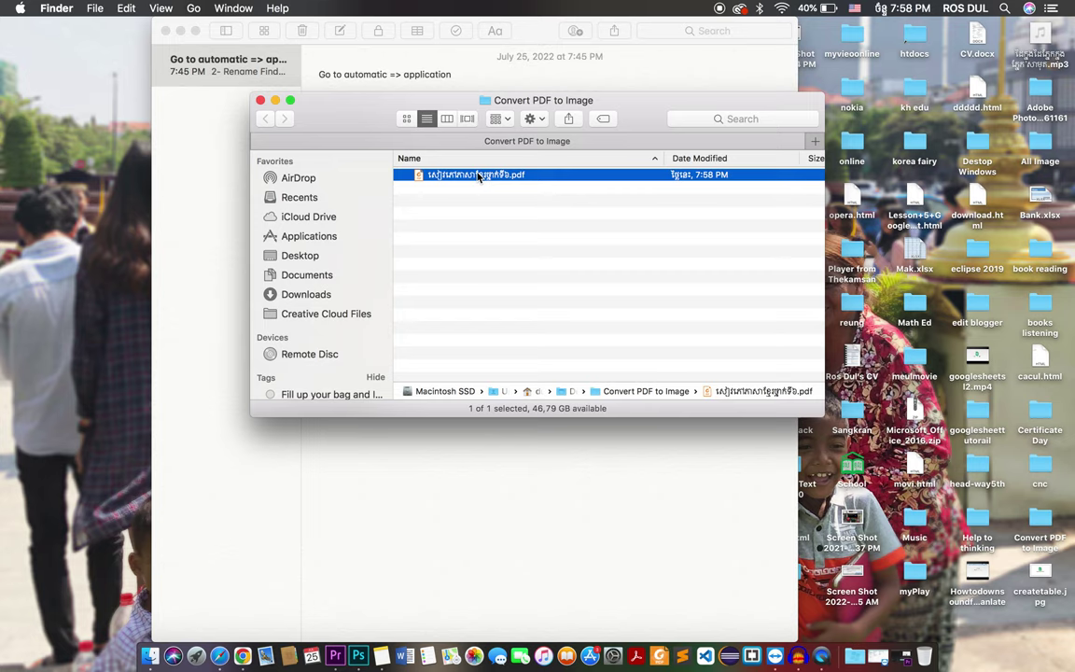
# Step: Preview the PDF with Quick Look, examine its pages through to the later lessons, and close the preview
pyautogui.press('space')
pyautogui.scroll(-10, 545, 451)
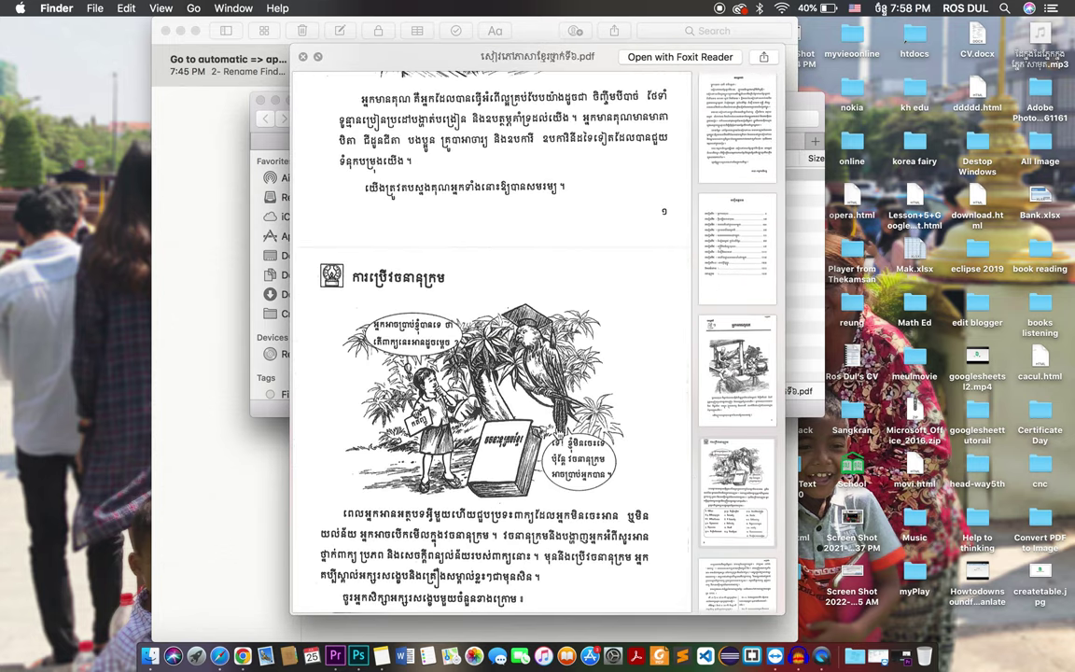
pyautogui.scroll(-5, 477, 362)
pyautogui.scroll(-20, 477, 362)
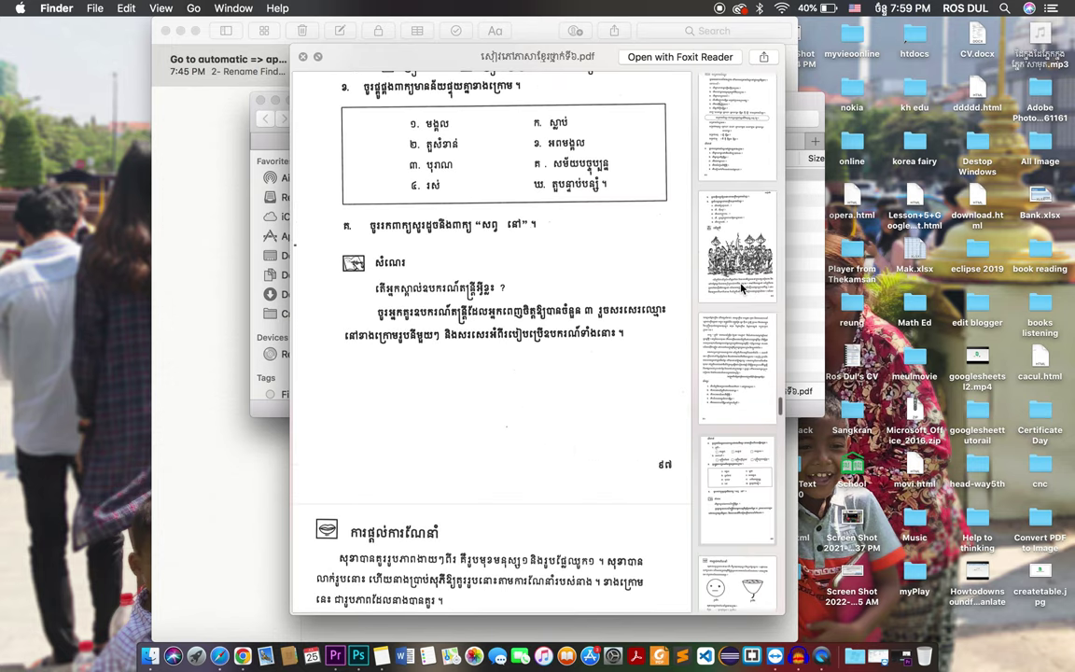
pyautogui.click(751, 290)
pyautogui.scroll(-10, 593, 467)
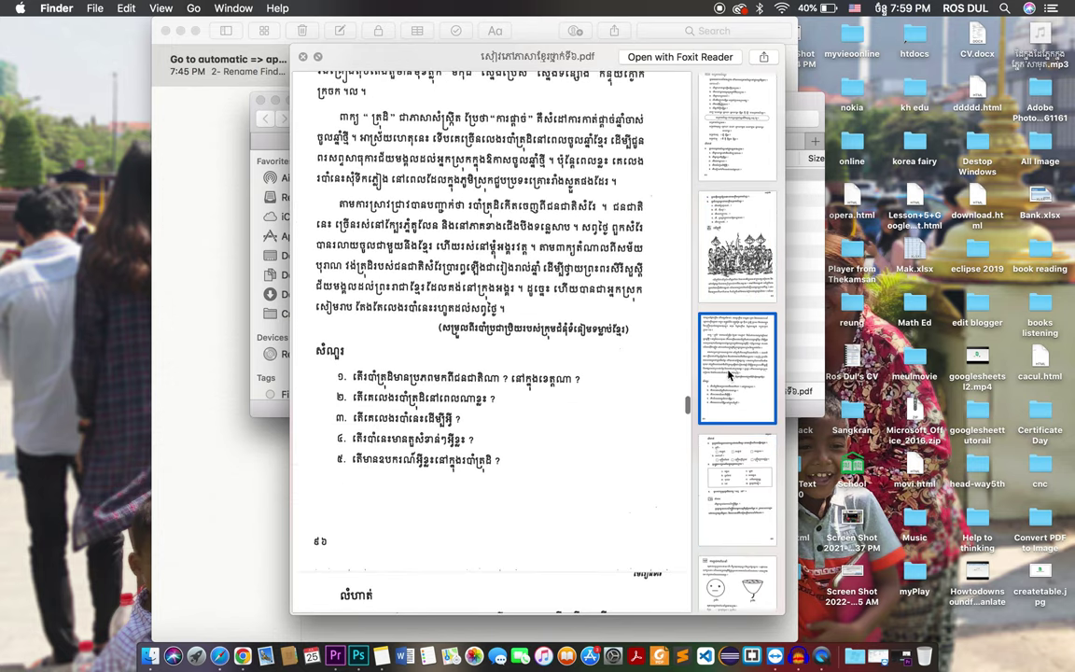
pyautogui.press('space')
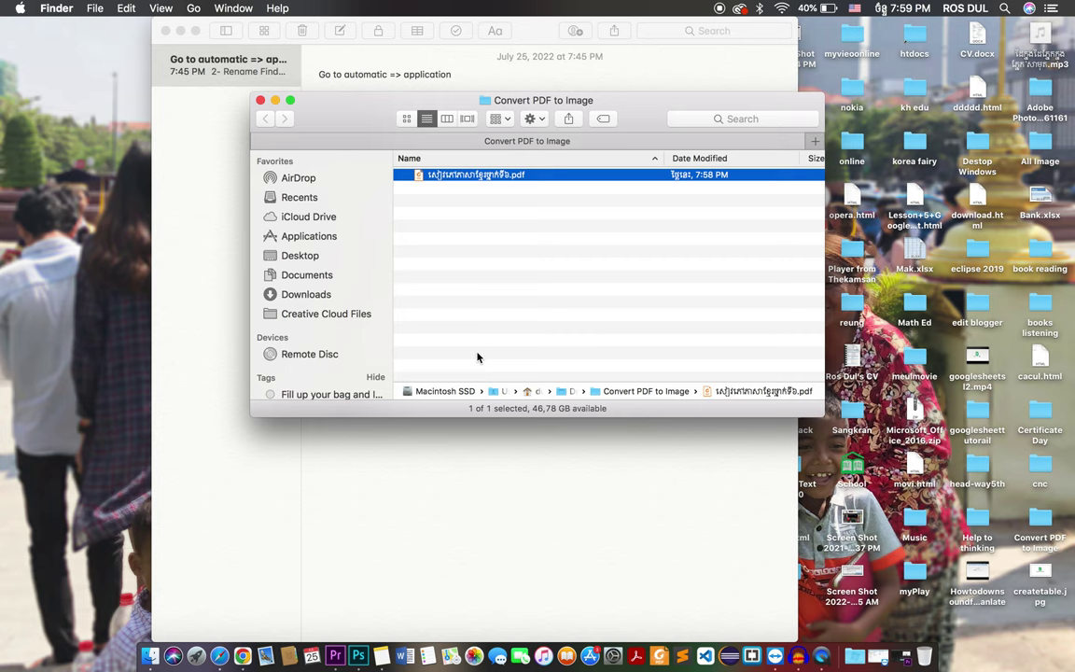
# Step: Launch Automator from the Other group of Launchpad
pyautogui.click(201, 657)
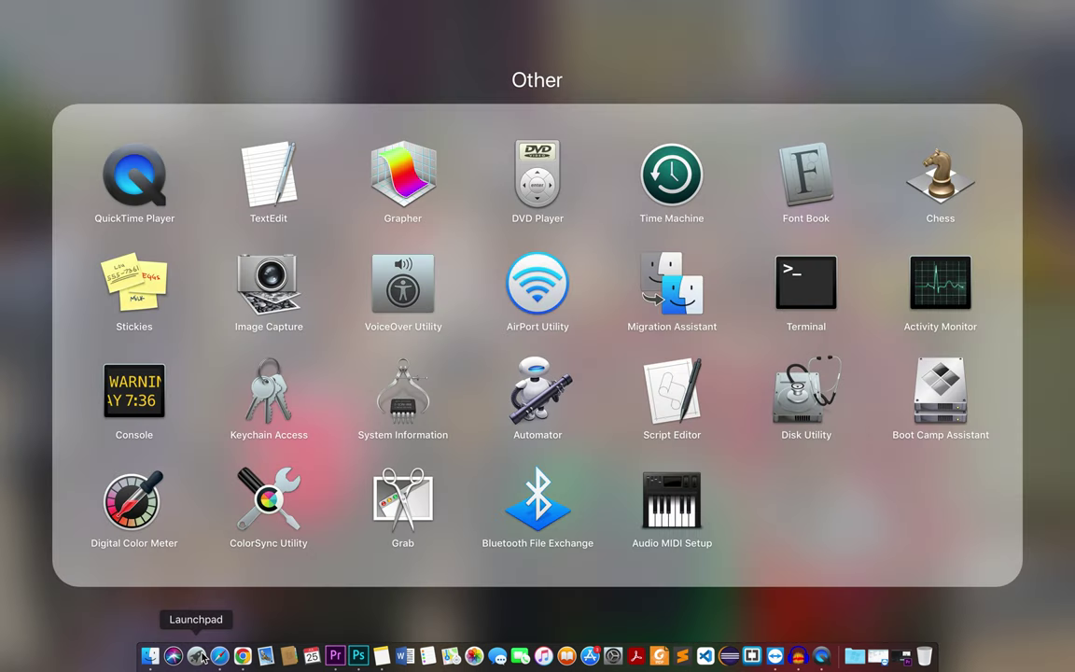
pyautogui.click(601, 30)
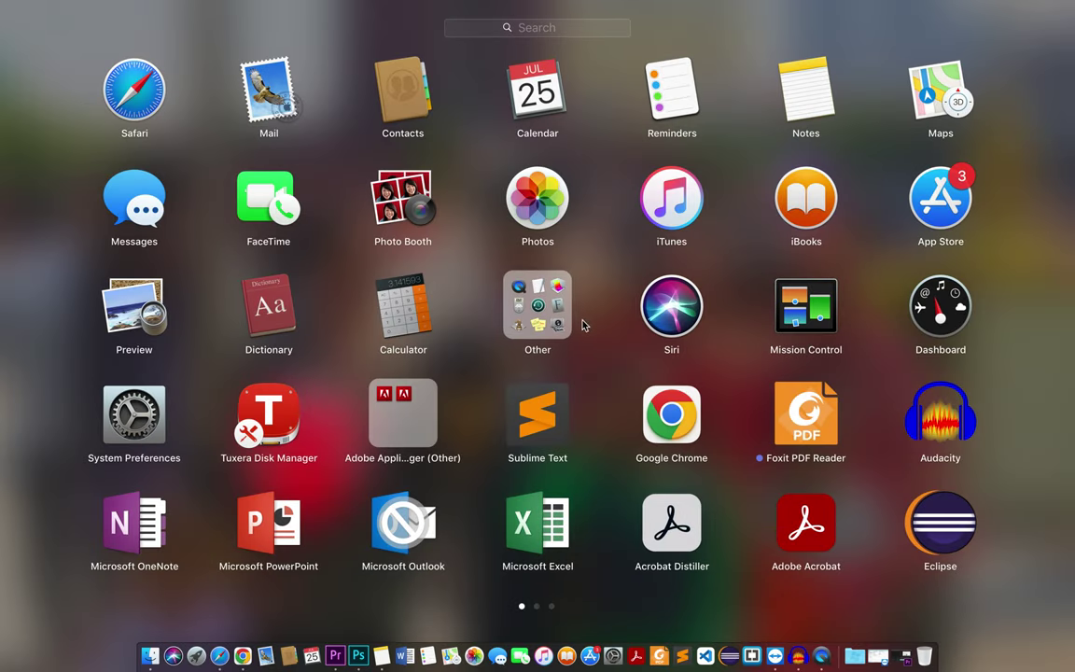
pyautogui.hscroll(2, 623, 206)
pyautogui.hscroll(-2, 621, 205)
pyautogui.click(530, 317)
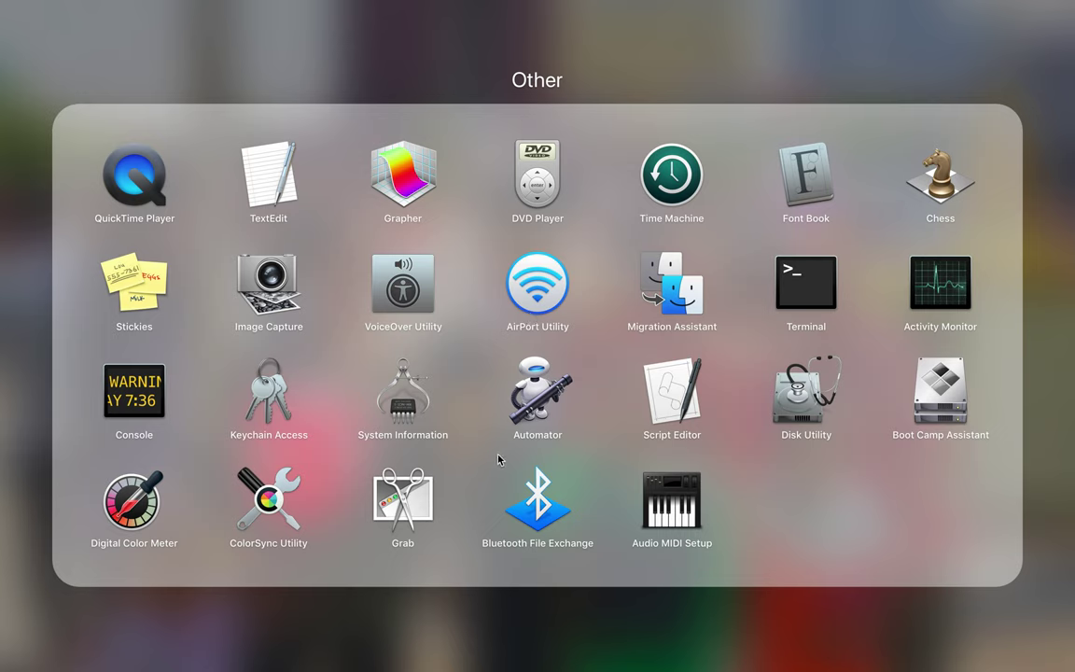
pyautogui.click(537, 405)
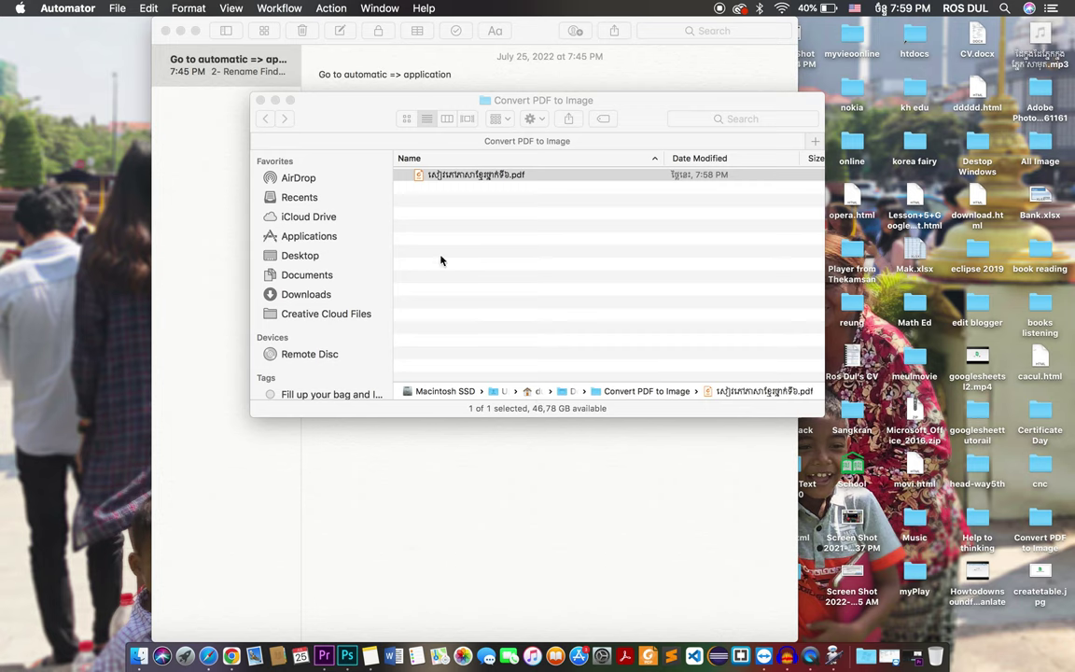
# Step: Minimize the Finder window and create a new Automator document of type Application
pyautogui.click(275, 100)
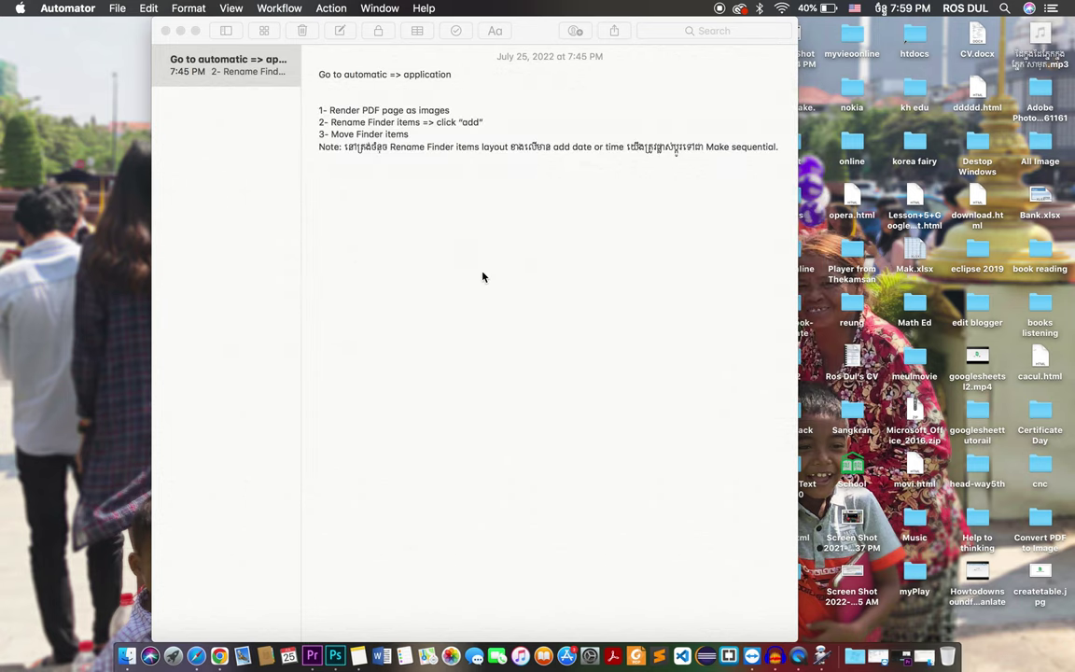
pyautogui.click(821, 656)
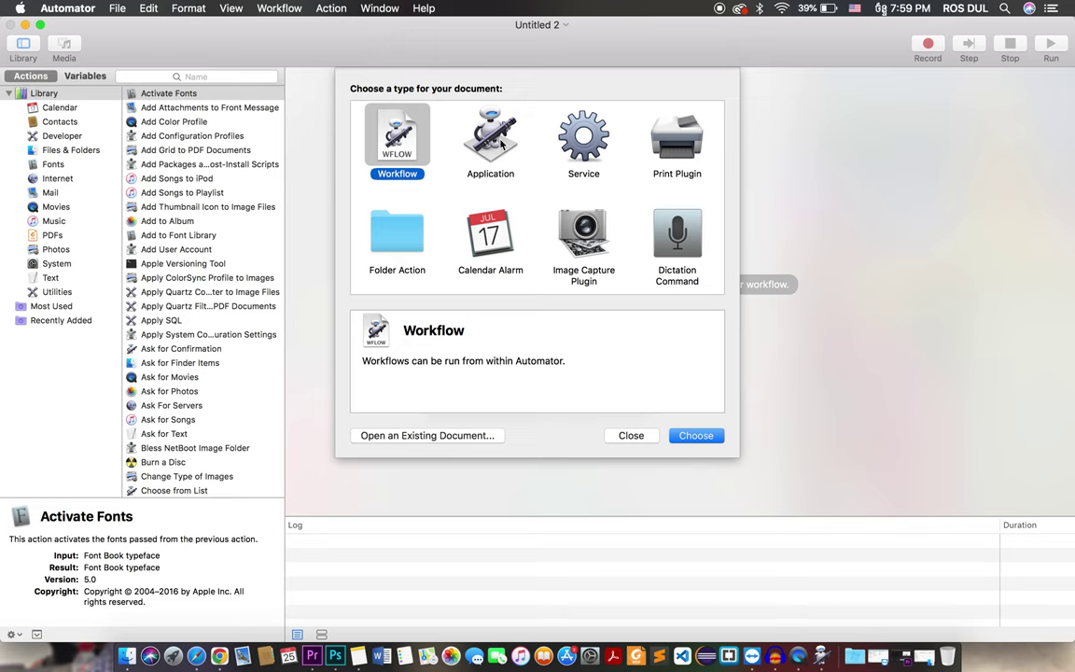
pyautogui.click(453, 128)
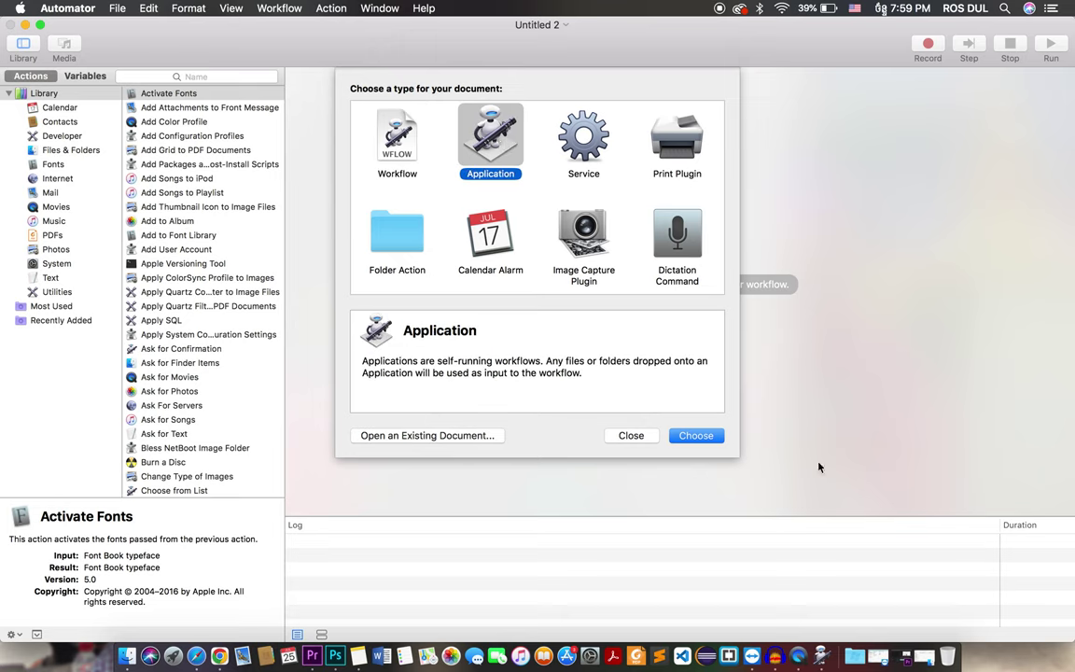
pyautogui.click(701, 437)
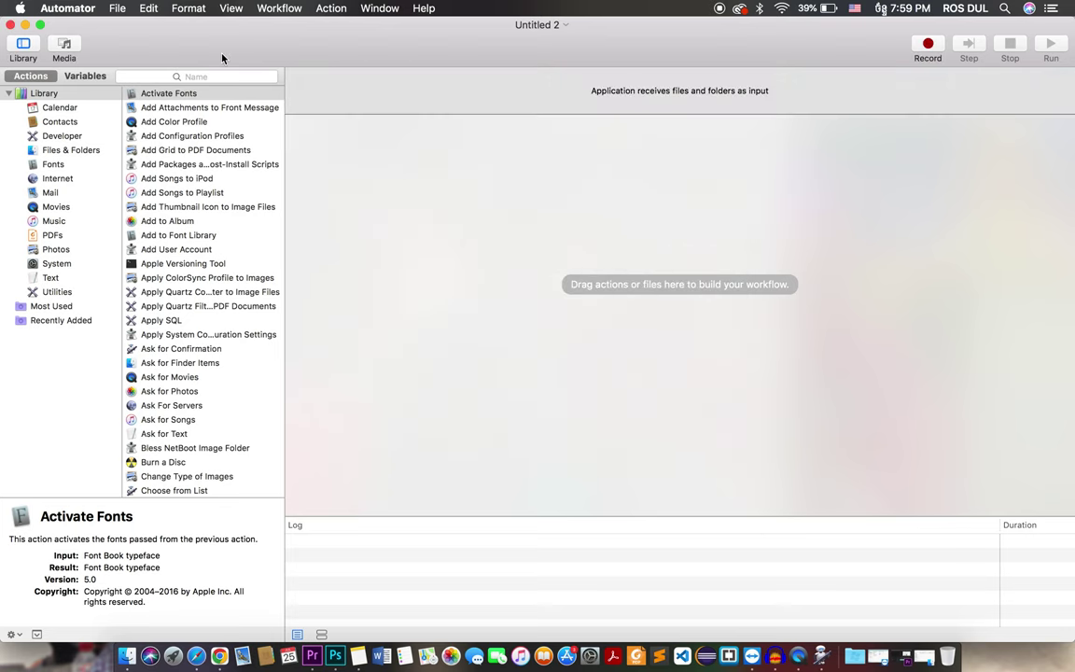
# Step: Shrink the Automator window to reveal the notes, find "render" and add the Render PDF Pages as Images action to the workflow
pyautogui.doubleClick(218, 28)
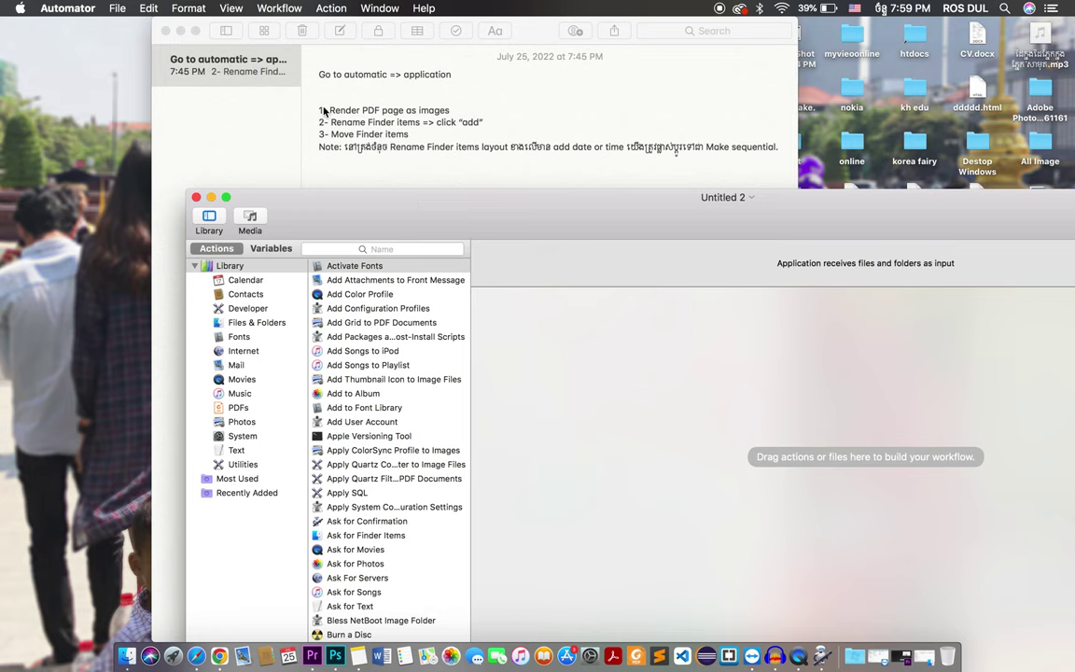
pyautogui.click(400, 250)
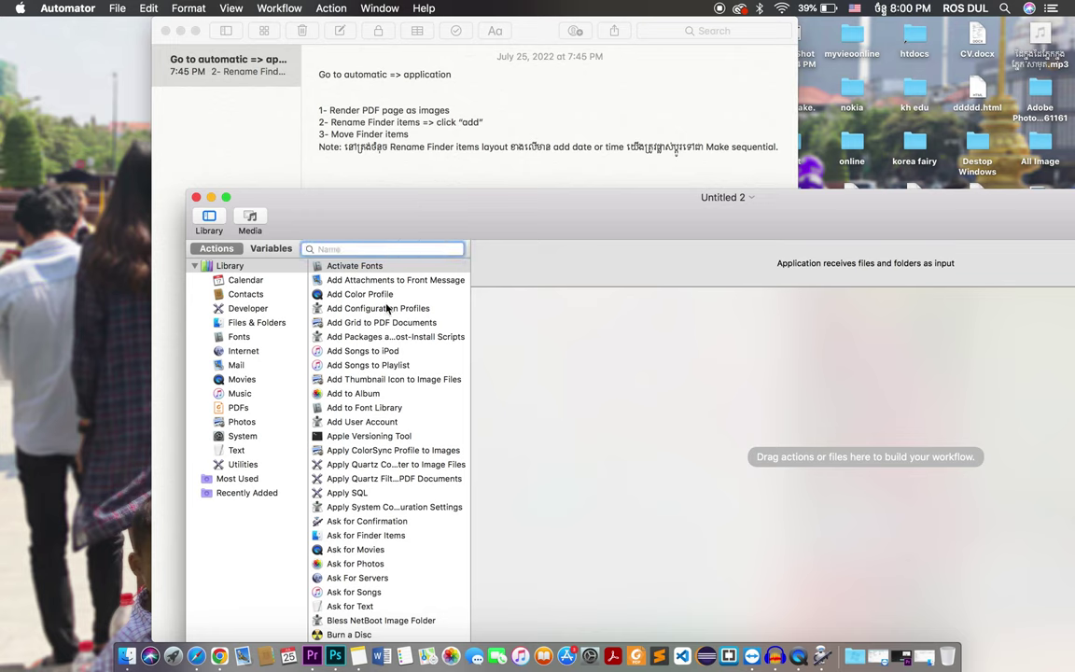
pyautogui.write('render')
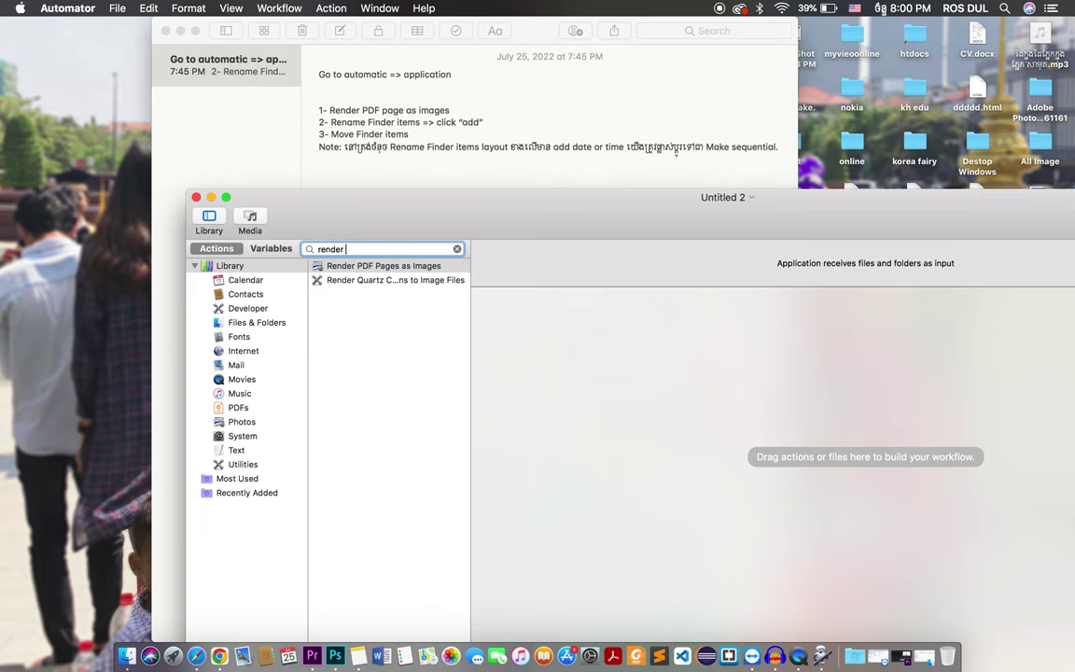
pyautogui.click(371, 270)
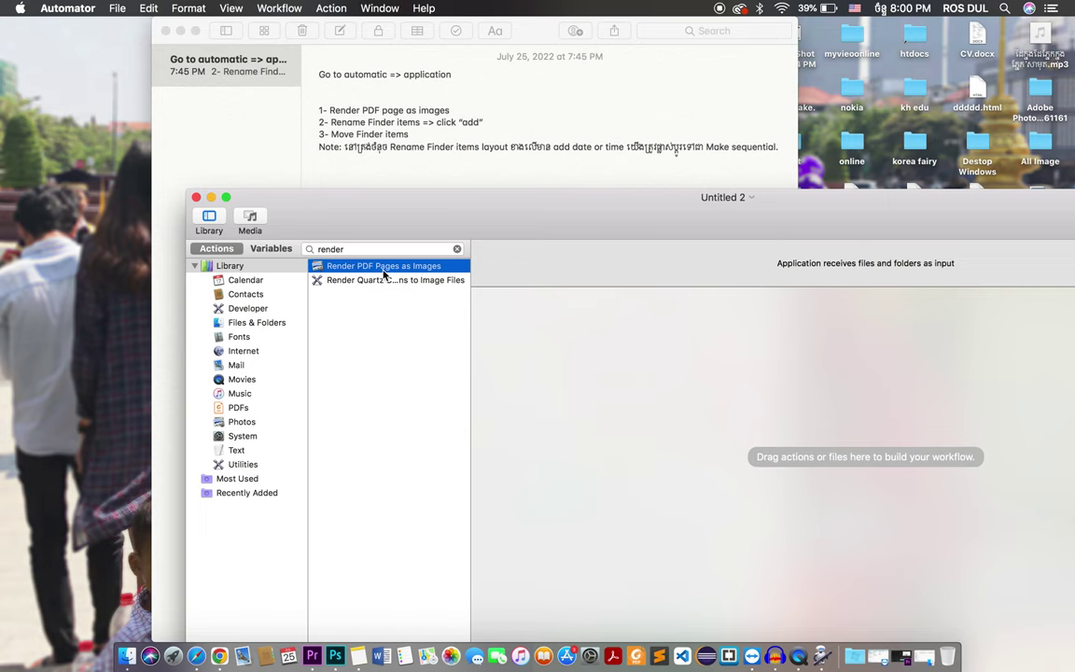
pyautogui.moveTo(382, 272); pyautogui.dragTo(560, 333)
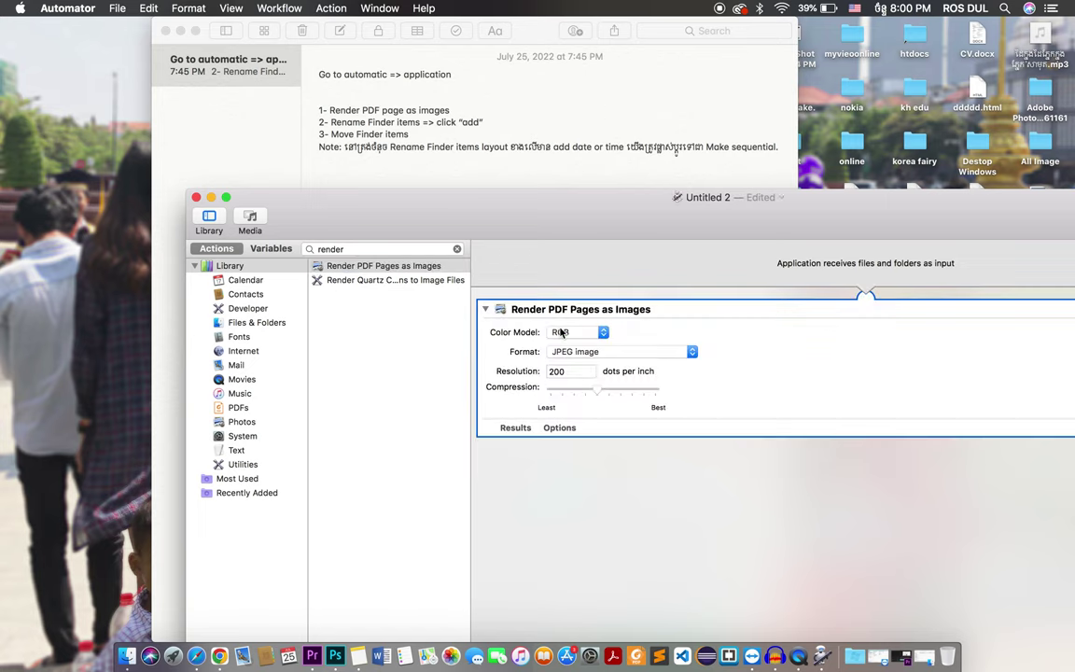
# Step: Find "rename" and add the Rename Finder Items action below the render action, accepting the additional Copy Finder Items action
pyautogui.click(458, 250)
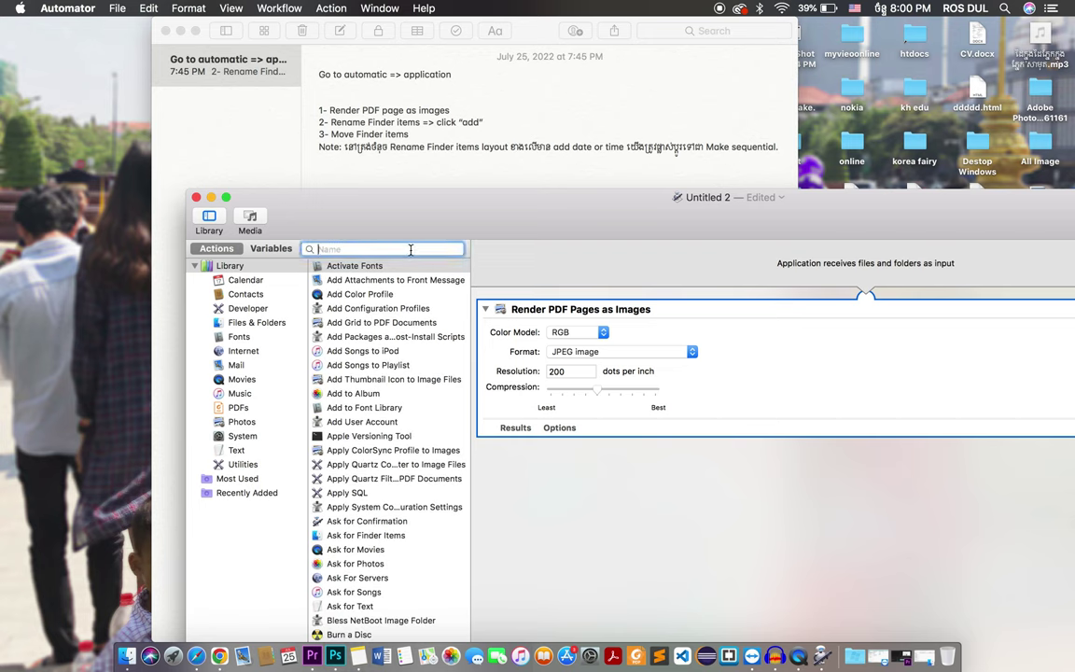
pyautogui.write('rename')
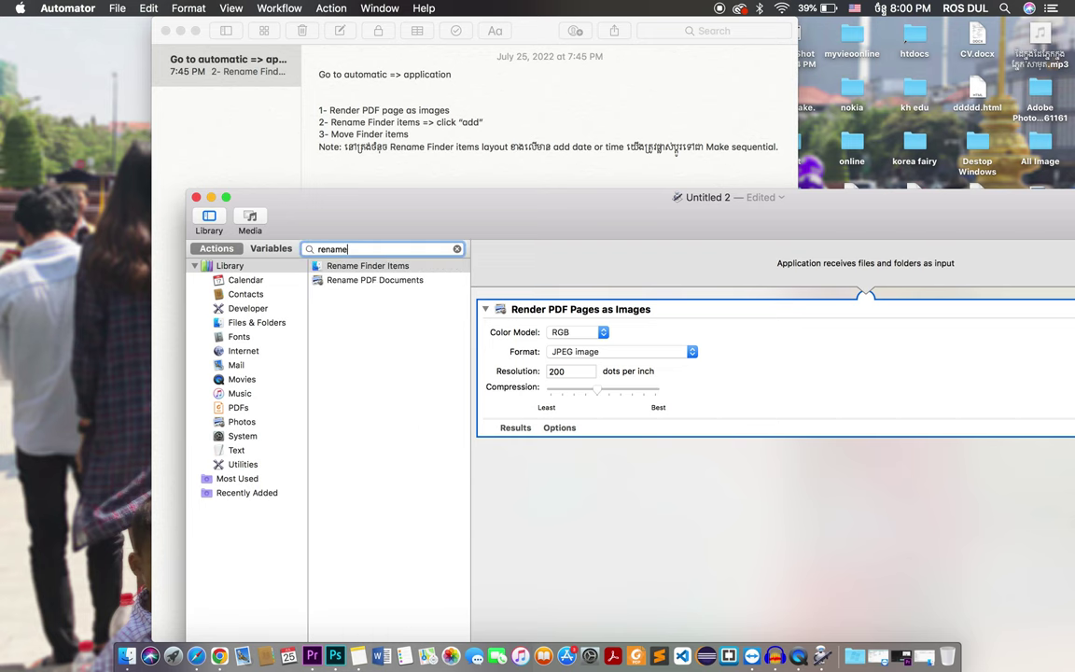
pyautogui.click(385, 269)
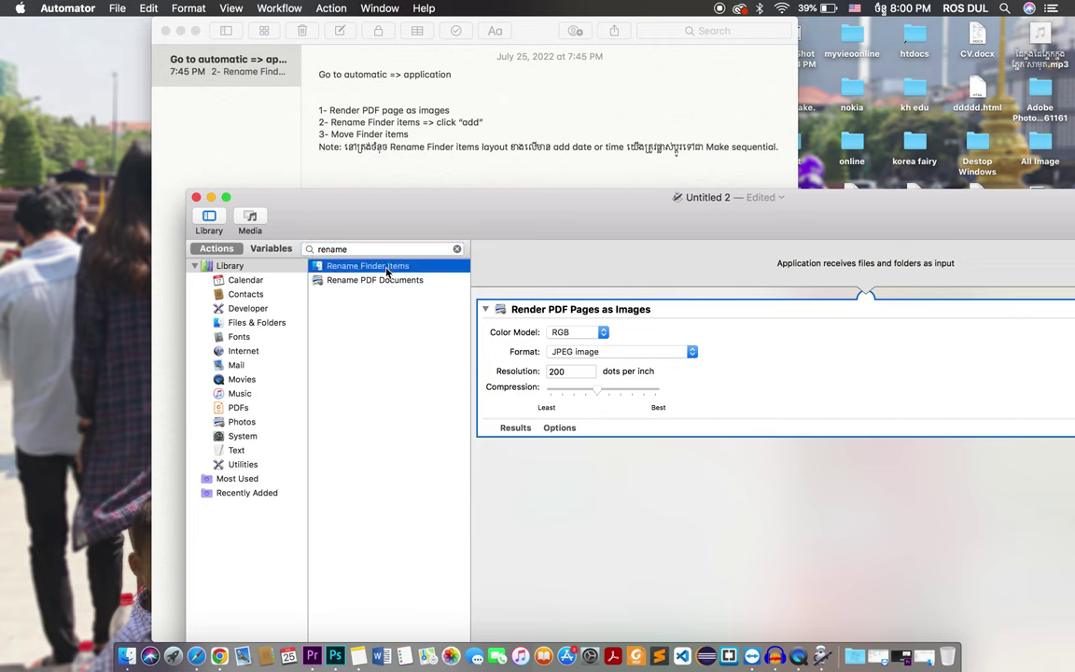
pyautogui.moveTo(366, 270); pyautogui.dragTo(575, 502)
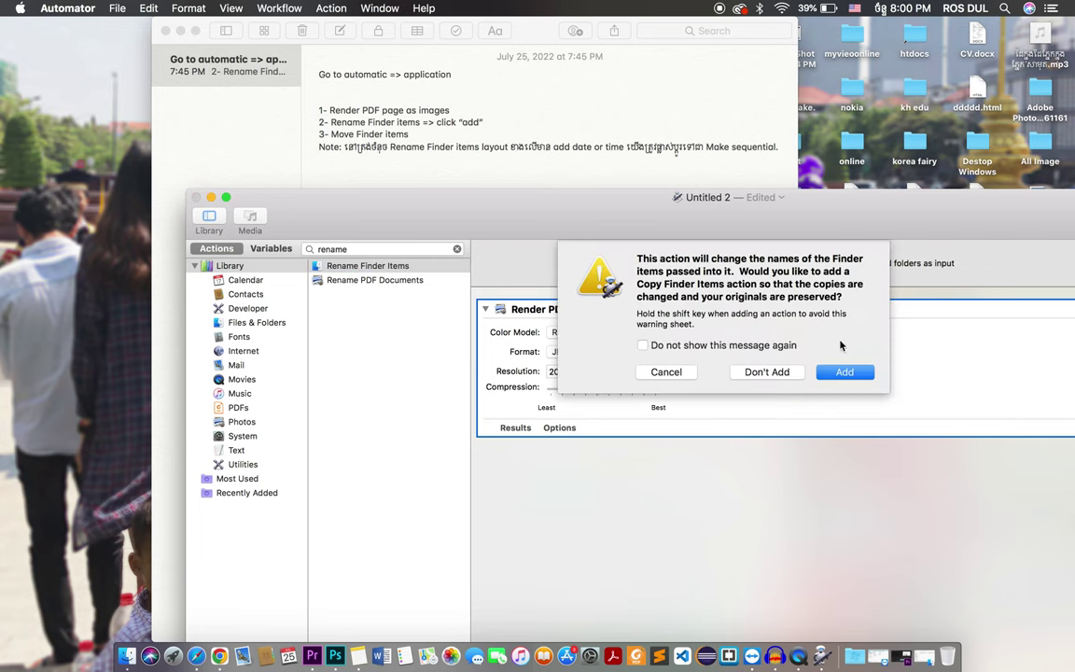
pyautogui.click(844, 372)
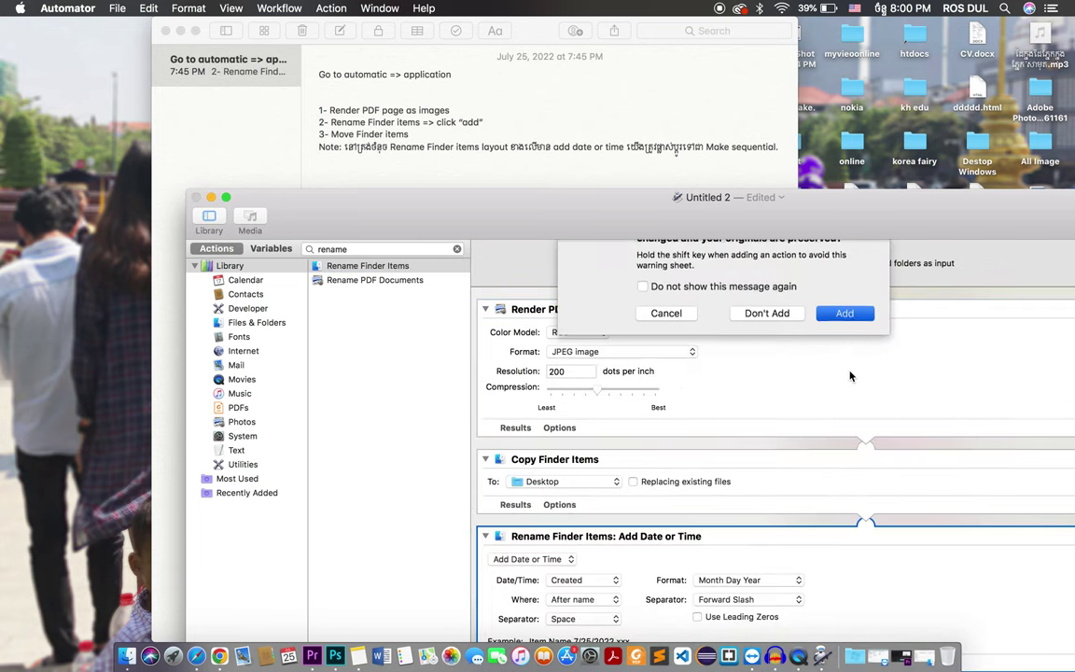
# Step: Raise the Automator window and replace the action library search with "move fi"
pyautogui.moveTo(744, 217); pyautogui.dragTo(744, 178)
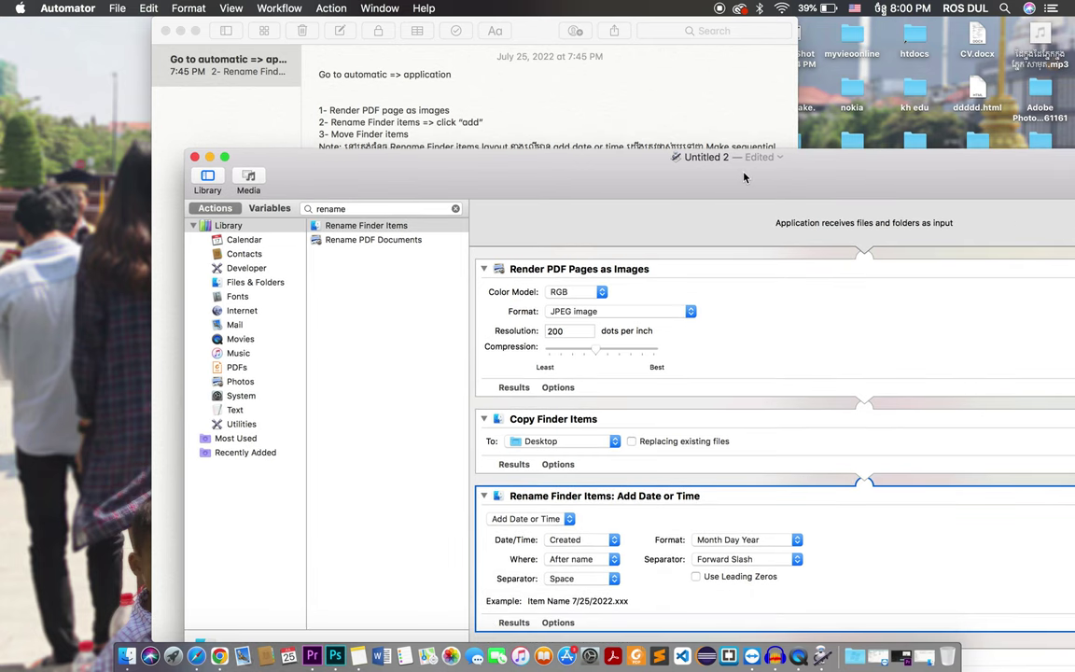
pyautogui.press('Escape')
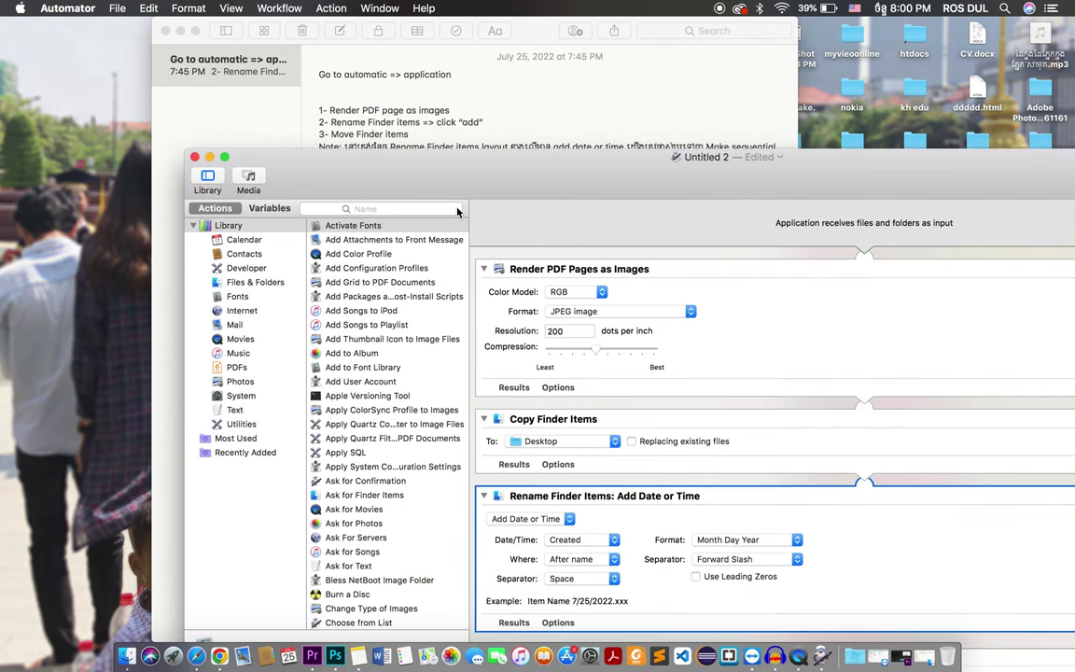
pyautogui.click(416, 211)
pyautogui.write('mov')
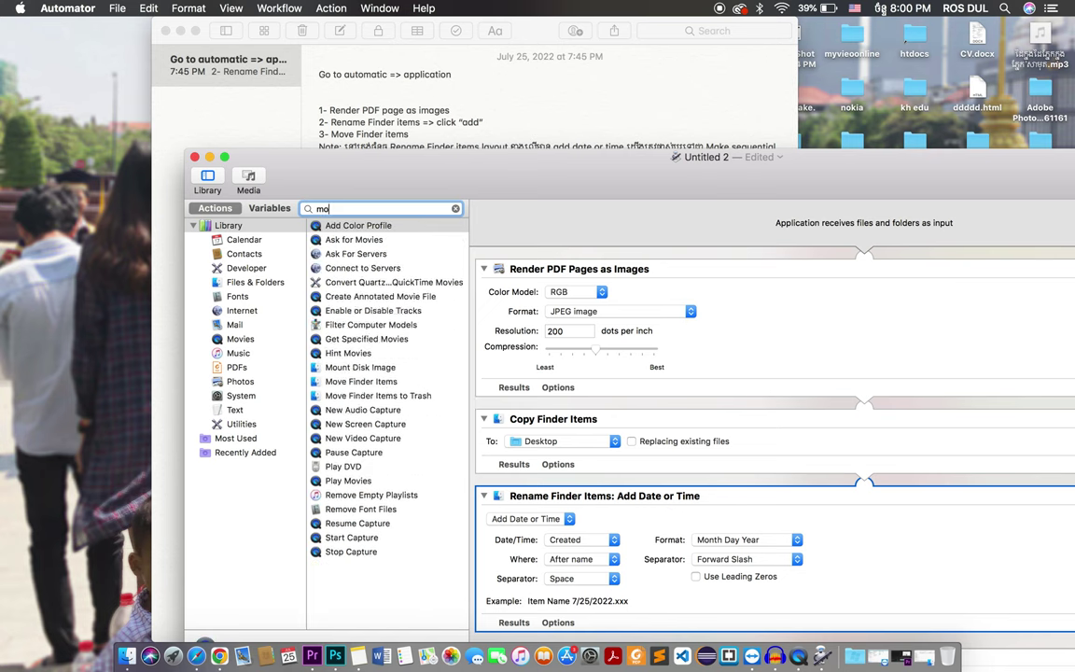
pyautogui.write('e')
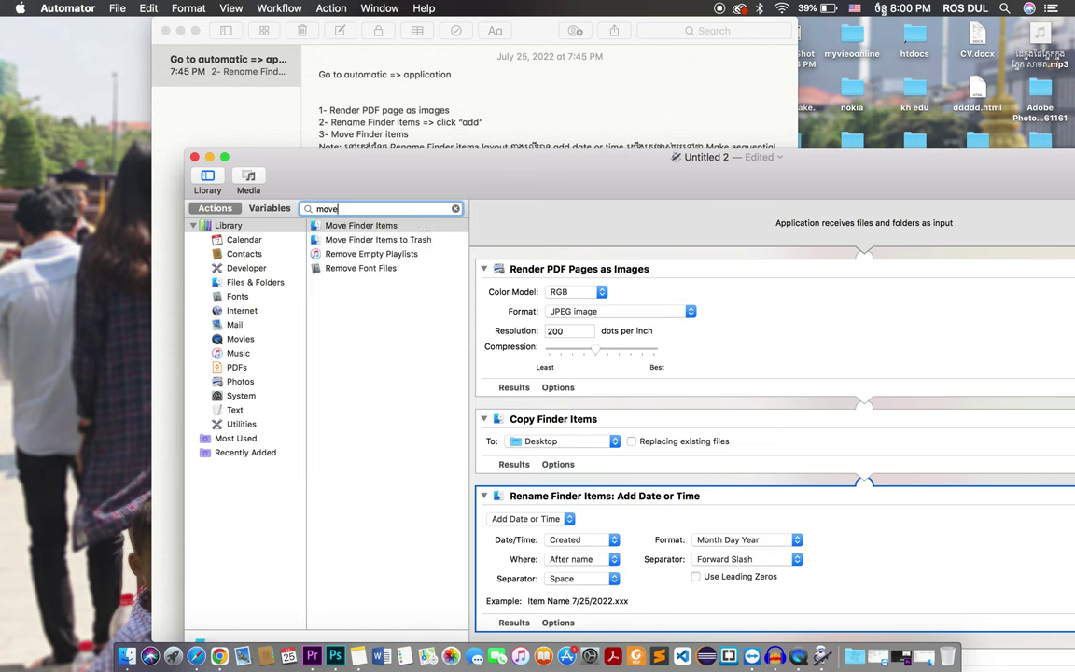
pyautogui.write(' fi')
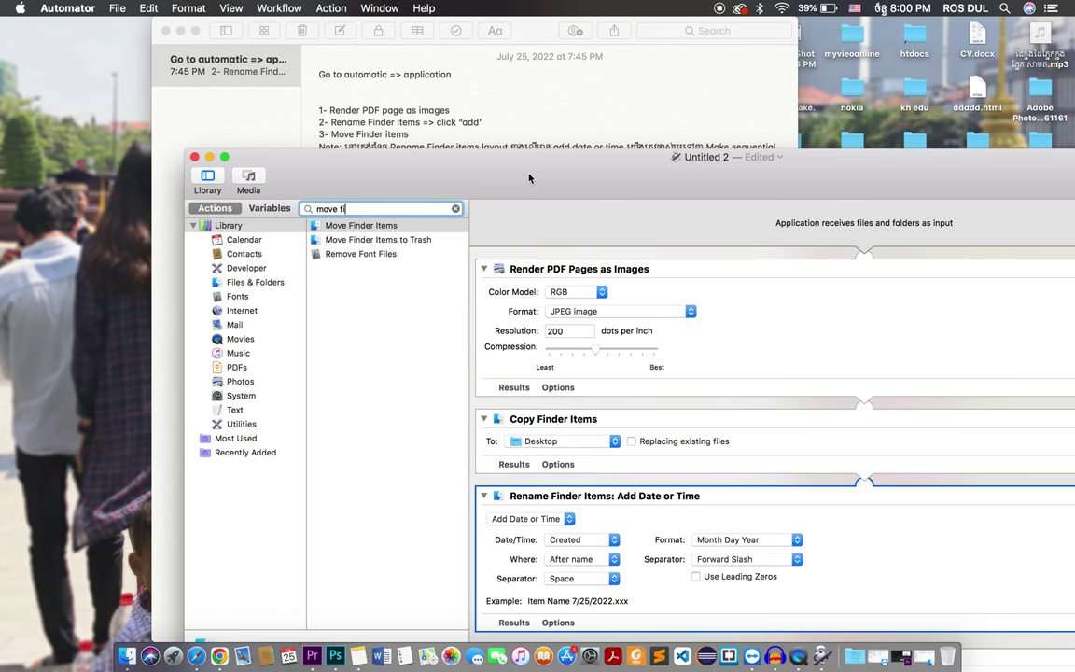
# Step: Expand the Automator window to full screen, add the Move Finder Items action below the rename action and collapse the log
pyautogui.moveTo(475, 155); pyautogui.dragTo(414, 52)
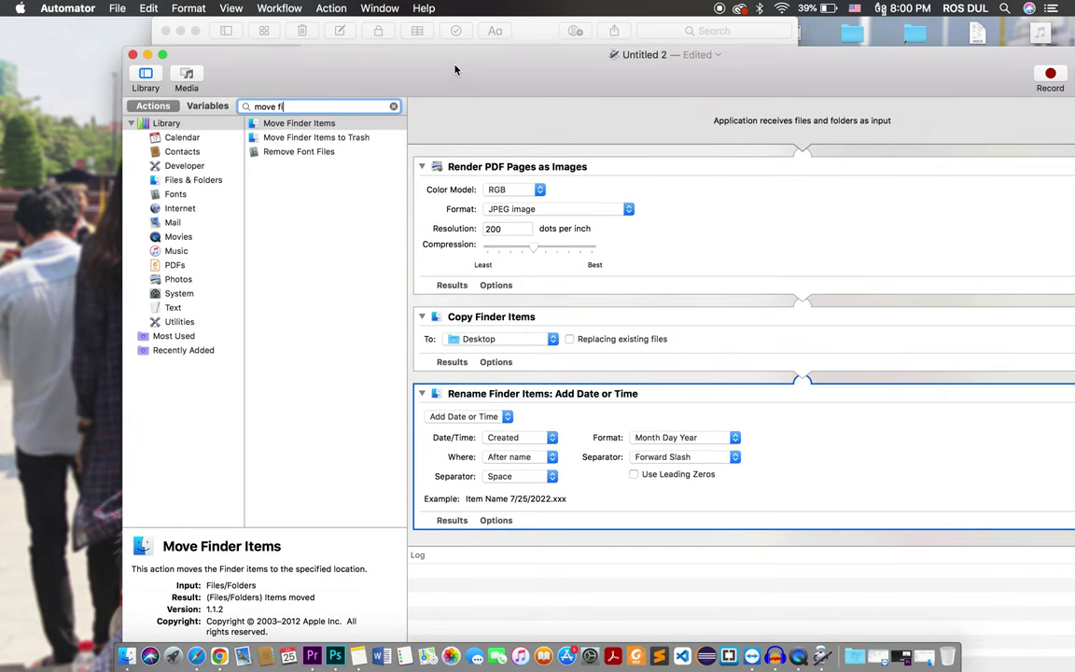
pyautogui.click(164, 56)
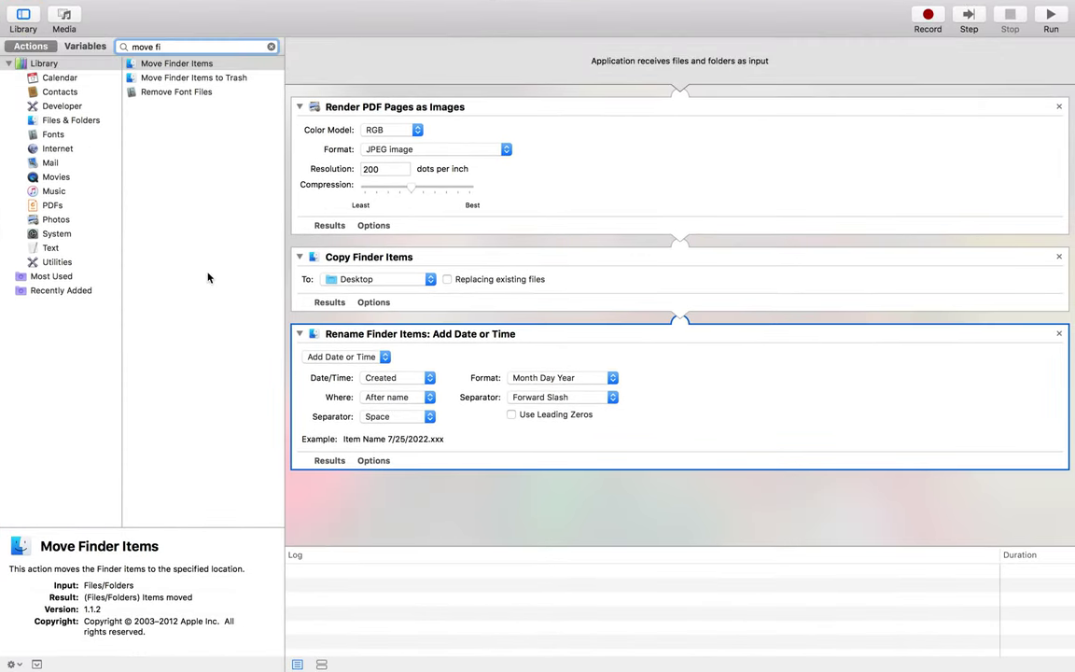
pyautogui.moveTo(162, 68); pyautogui.dragTo(379, 524)
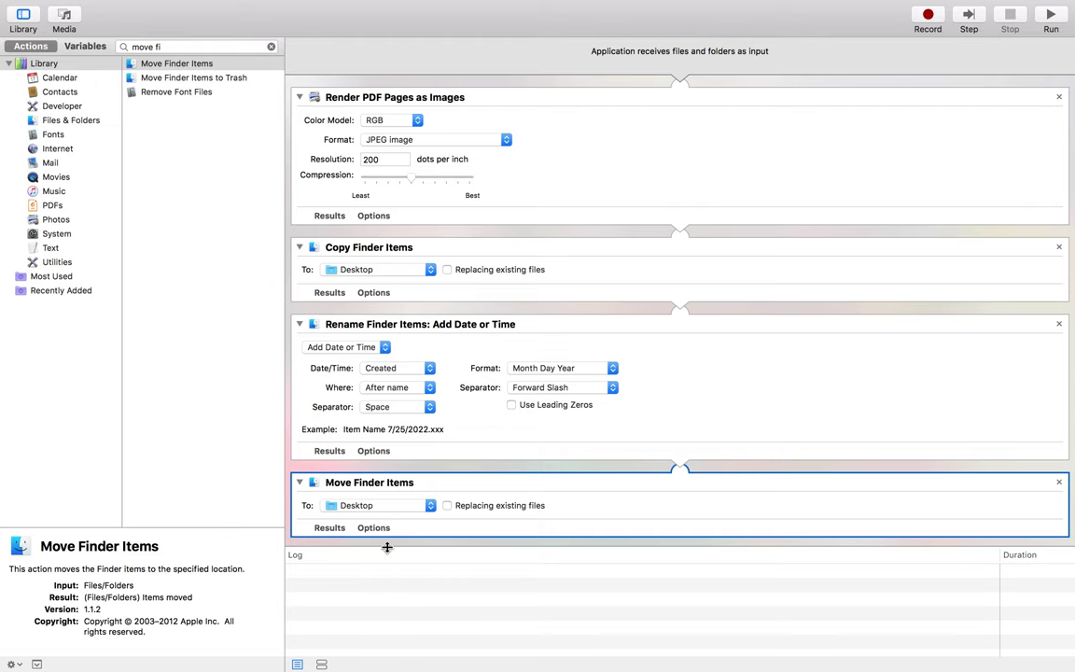
pyautogui.moveTo(387, 600); pyautogui.dragTo(387, 642)
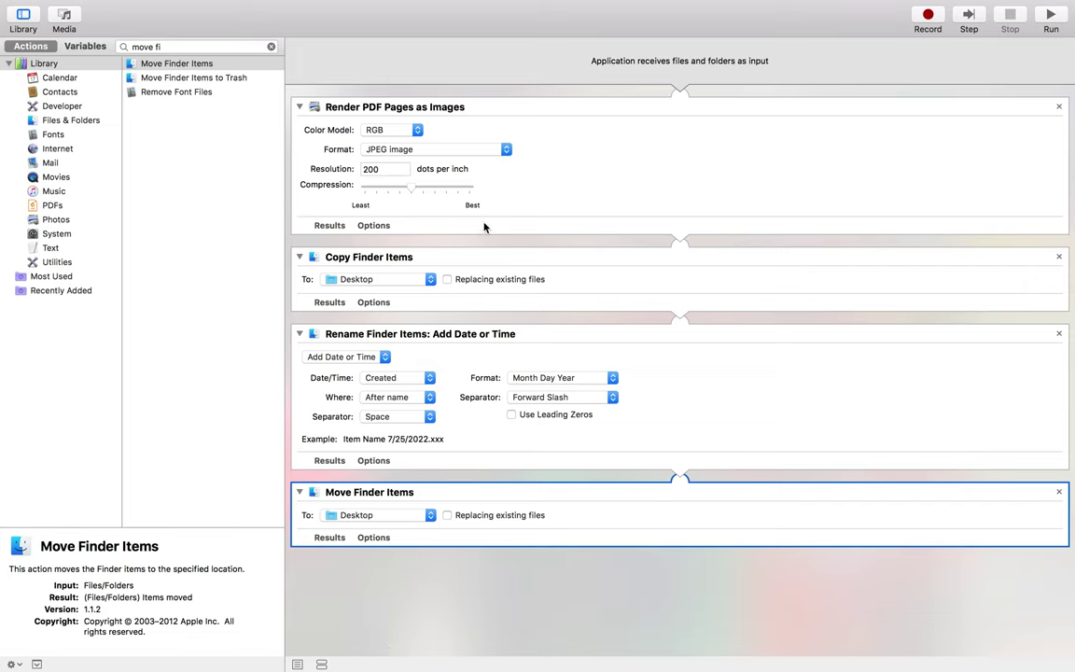
pyautogui.click(664, 159)
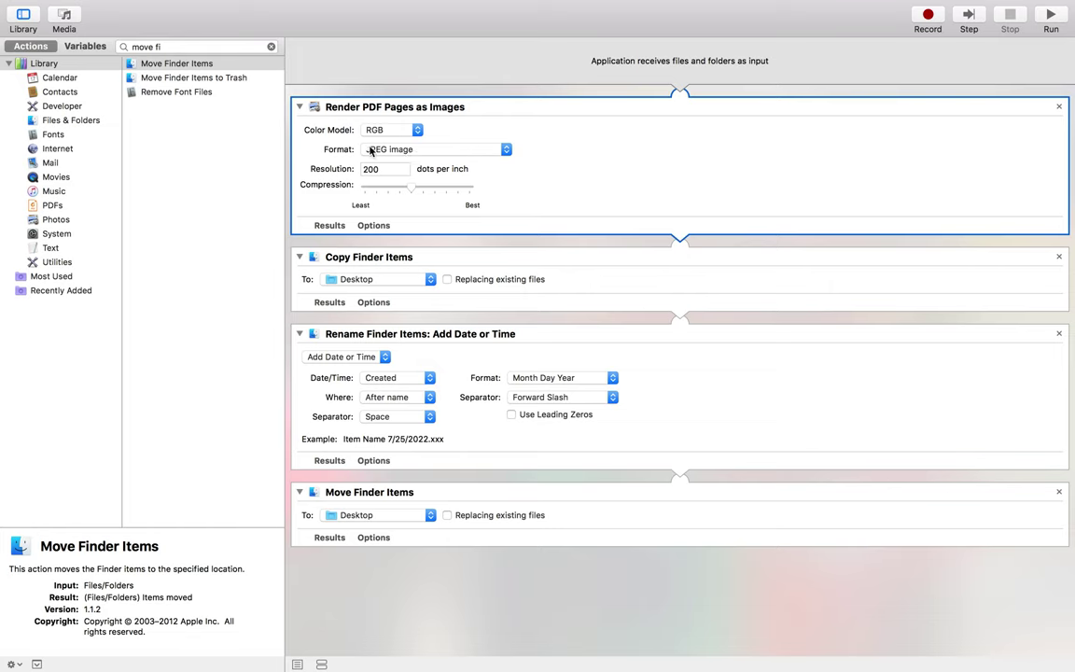
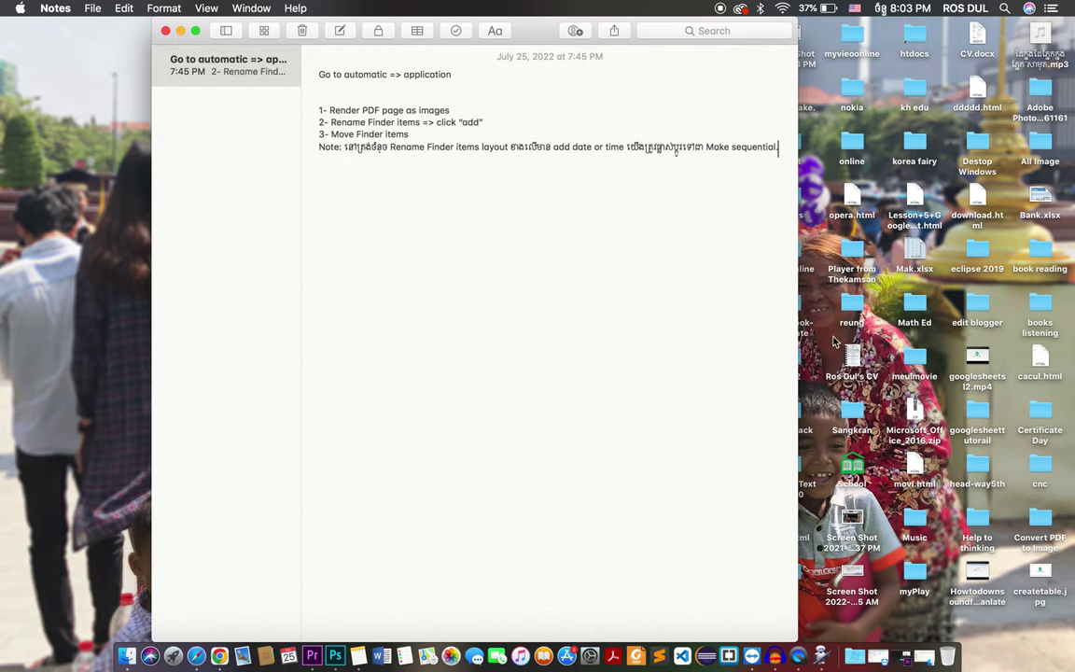
# Step: Open the Convert PDF to Image folder from the desktop and make its window taller
pyautogui.click(915, 512)
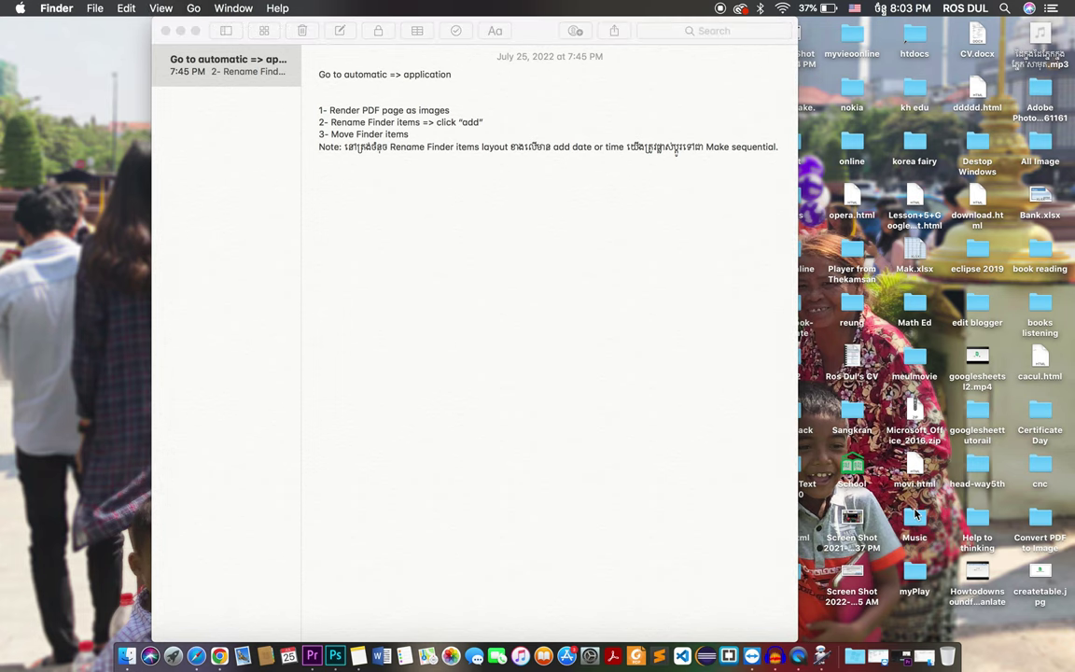
pyautogui.click(1040, 526)
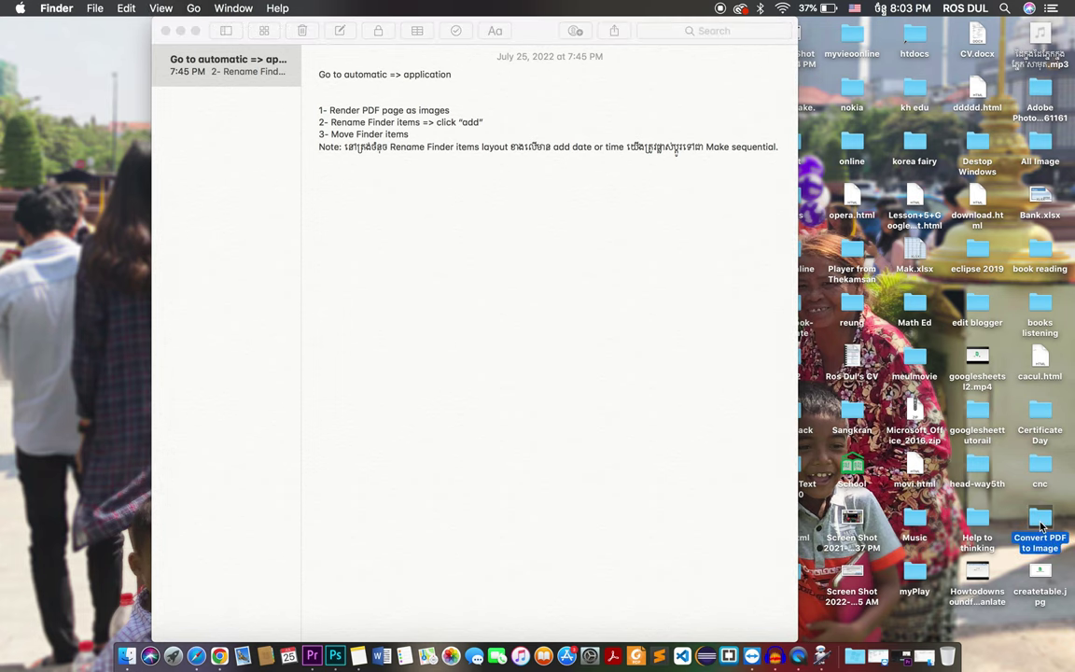
pyautogui.doubleClick(1040, 525)
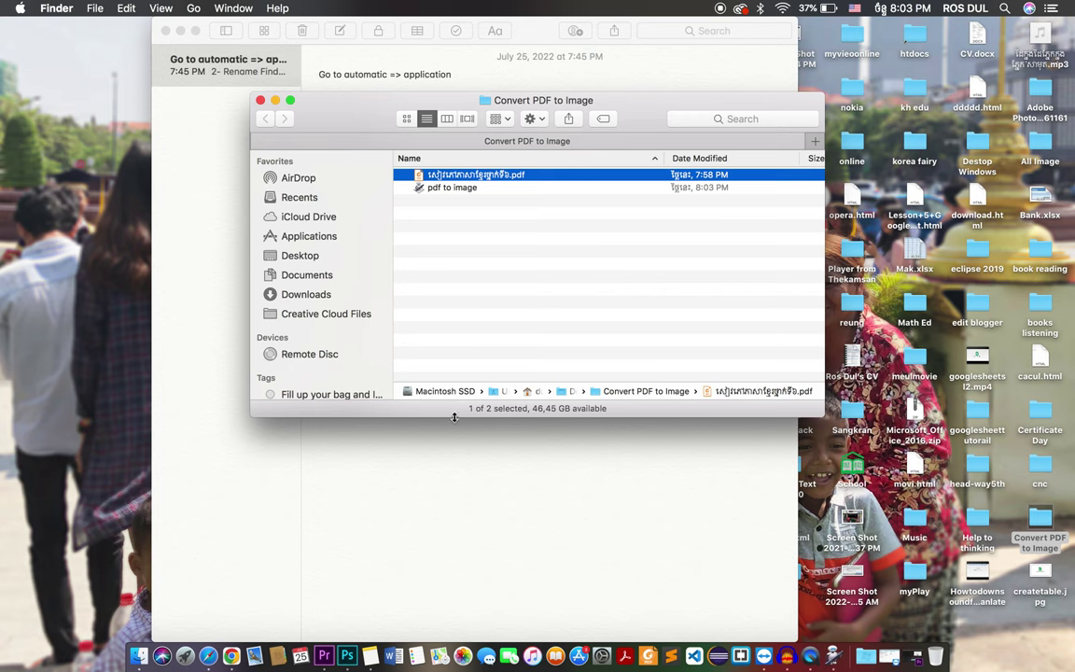
pyautogui.moveTo(457, 417); pyautogui.dragTo(457, 546)
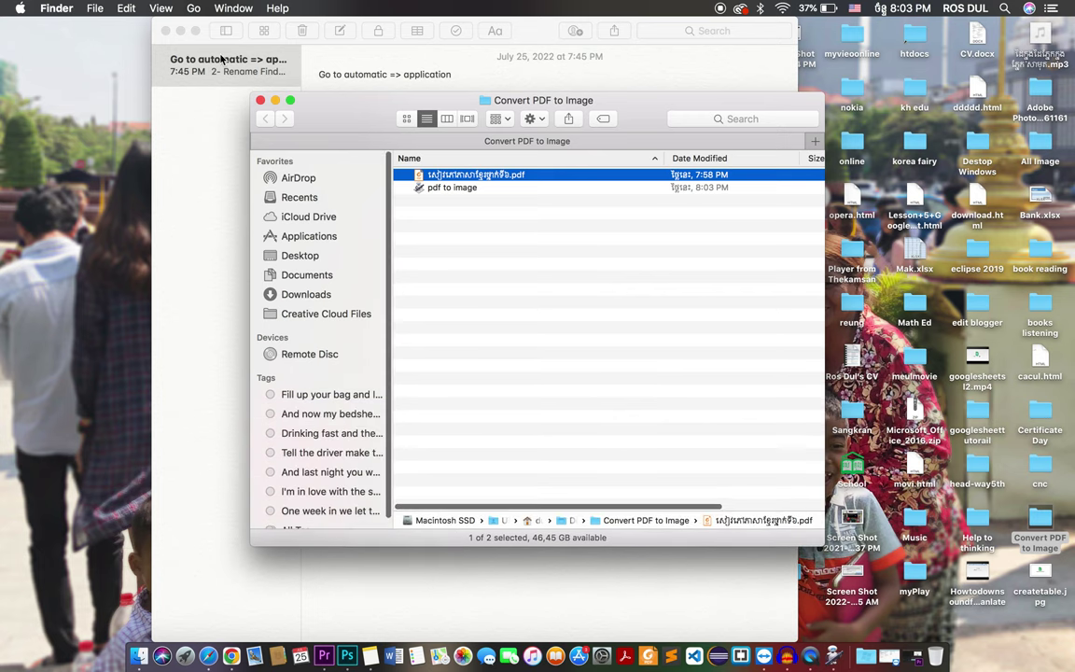
# Step: Preview the PDF in the Convert PDF to Image folder, skim its pages and close the preview
pyautogui.click(513, 282)
pyautogui.click(485, 179)
pyautogui.press('space')
pyautogui.scroll(-10, 550, 343)
pyautogui.scroll(-20, 551, 343)
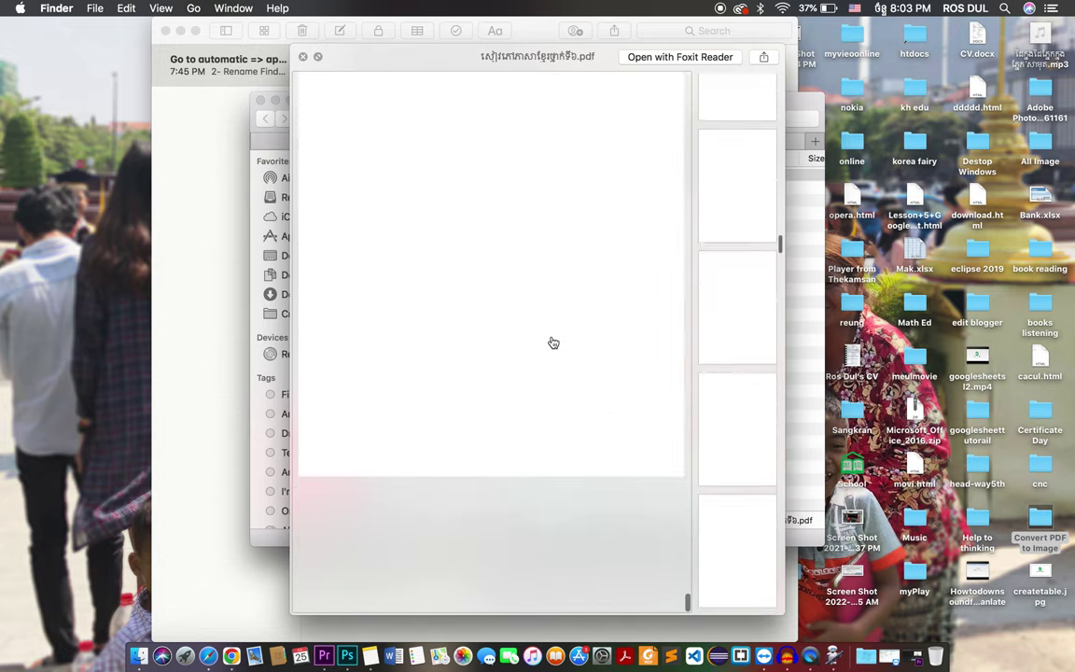
pyautogui.scroll(5, 552, 341)
pyautogui.press('space')
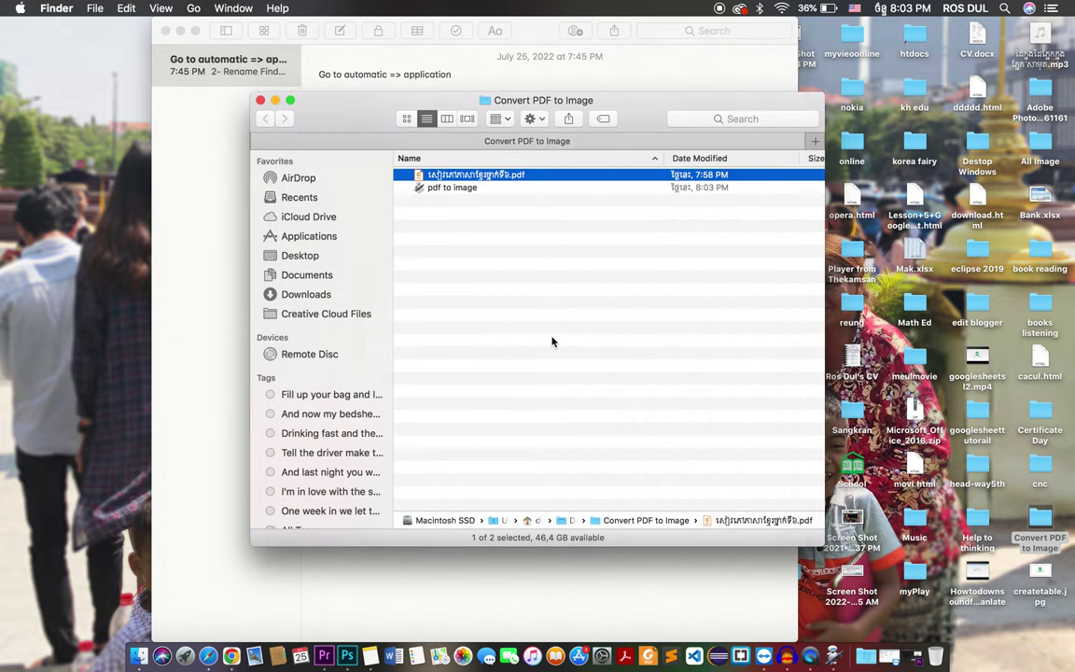
# Step: Run the pdf to image application on the PDF in the same folder
pyautogui.click(445, 187)
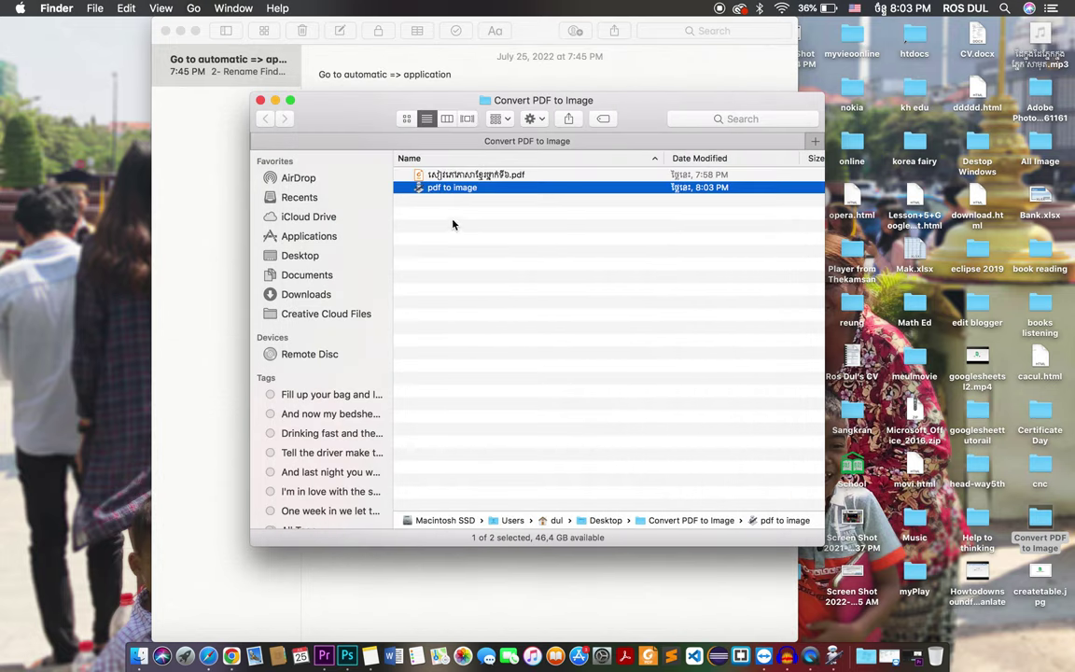
pyautogui.click(476, 176)
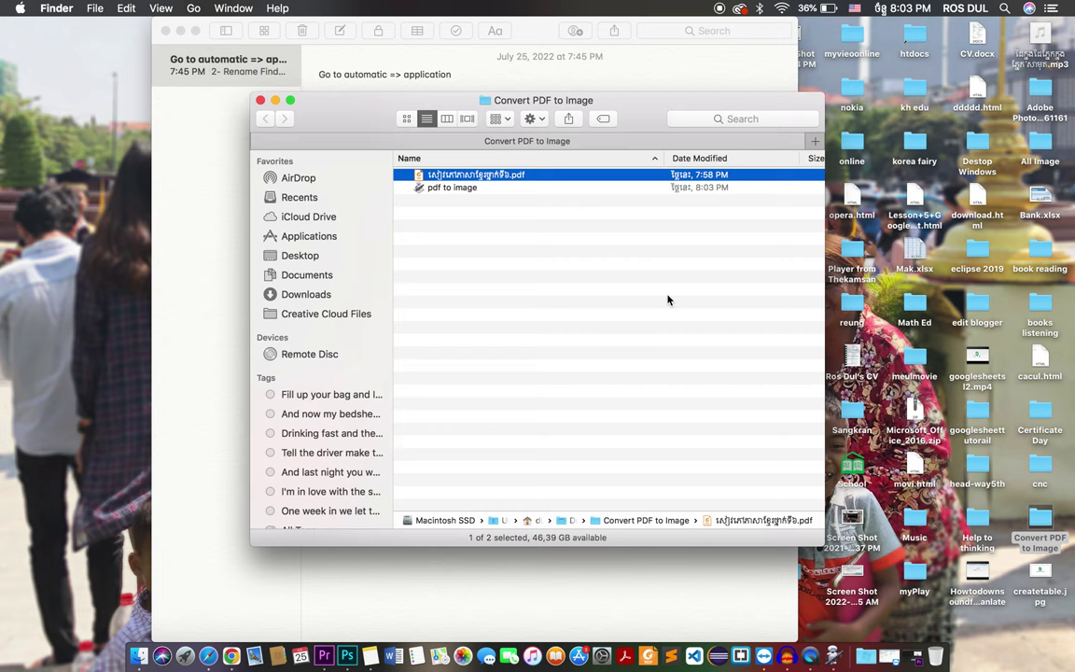
pyautogui.moveTo(458, 177)
pyautogui.mouseDown()
pyautogui.moveTo(471, 191)
pyautogui.moveTo(457, 191)
pyautogui.moveTo(478, 194)
pyautogui.moveTo(446, 190)
pyautogui.moveTo(455, 186)
pyautogui.mouseUp()
# Step: Enlarge the Convert PDF to Image window across nearly the whole screen width, keeping it out of full-screen mode
pyautogui.click(291, 100)
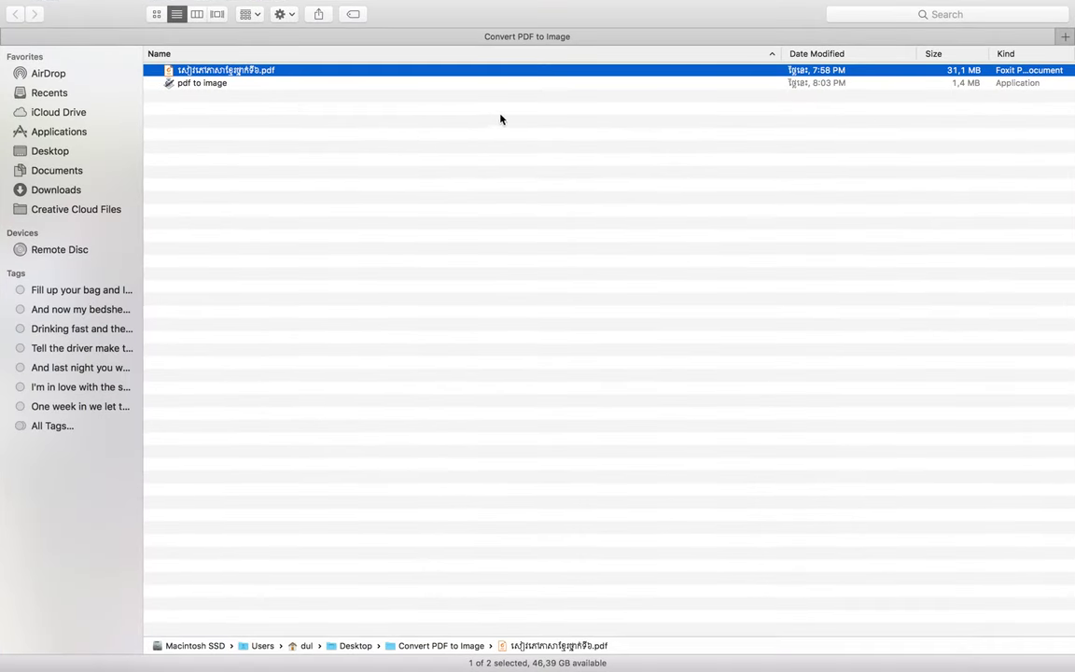
pyautogui.moveTo(42, 2)
pyautogui.click(40, 25)
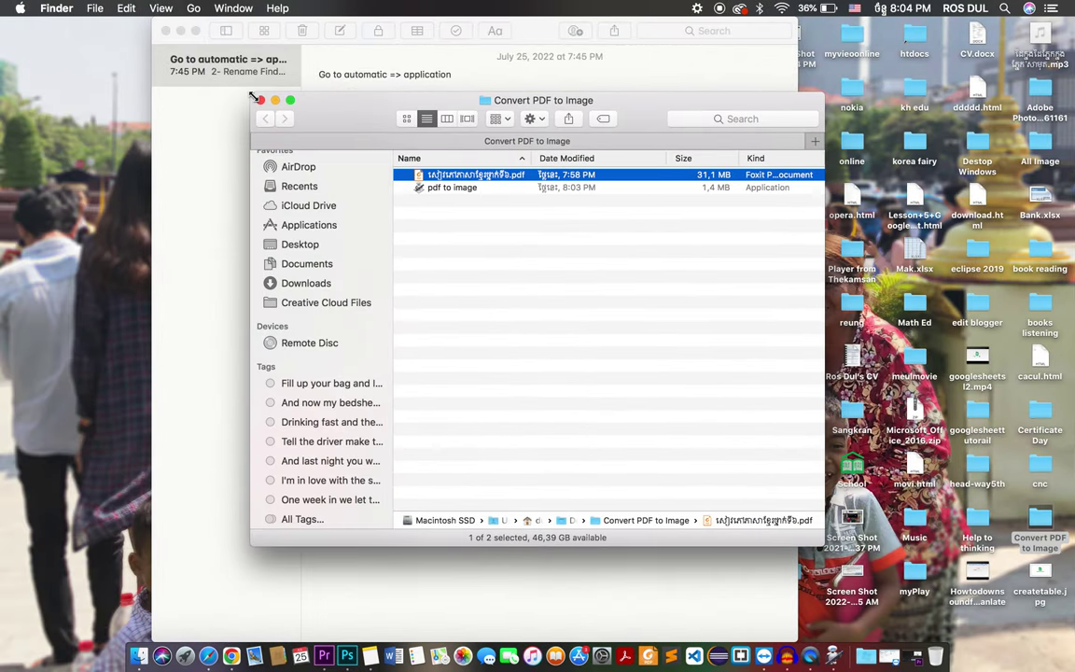
pyautogui.moveTo(251, 97); pyautogui.dragTo(26, 37)
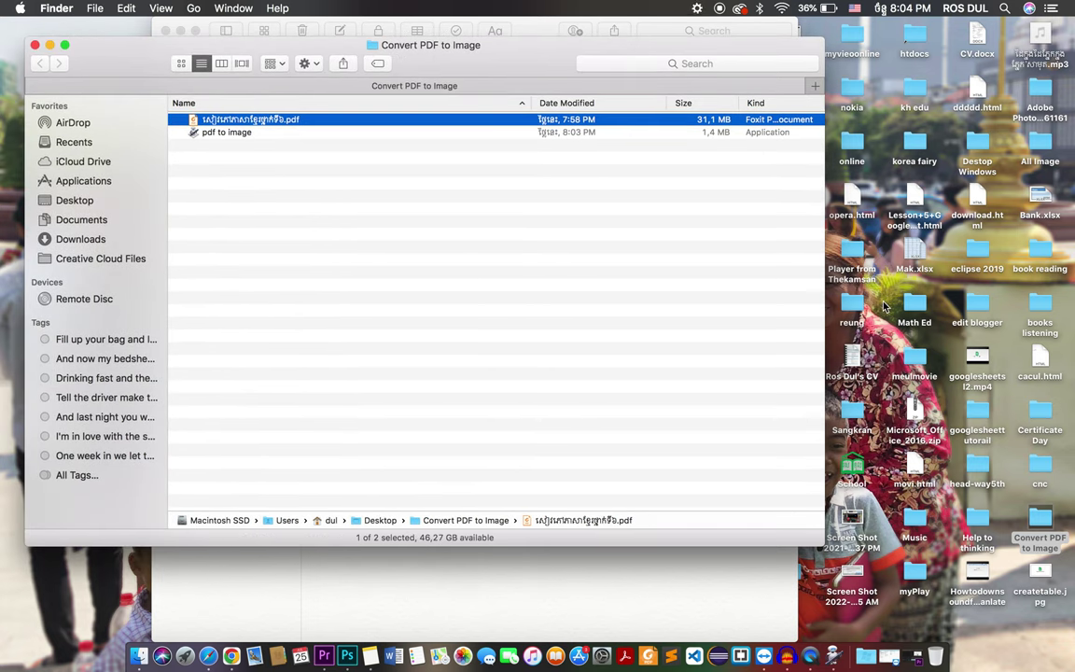
pyautogui.moveTo(826, 246); pyautogui.dragTo(1073, 246)
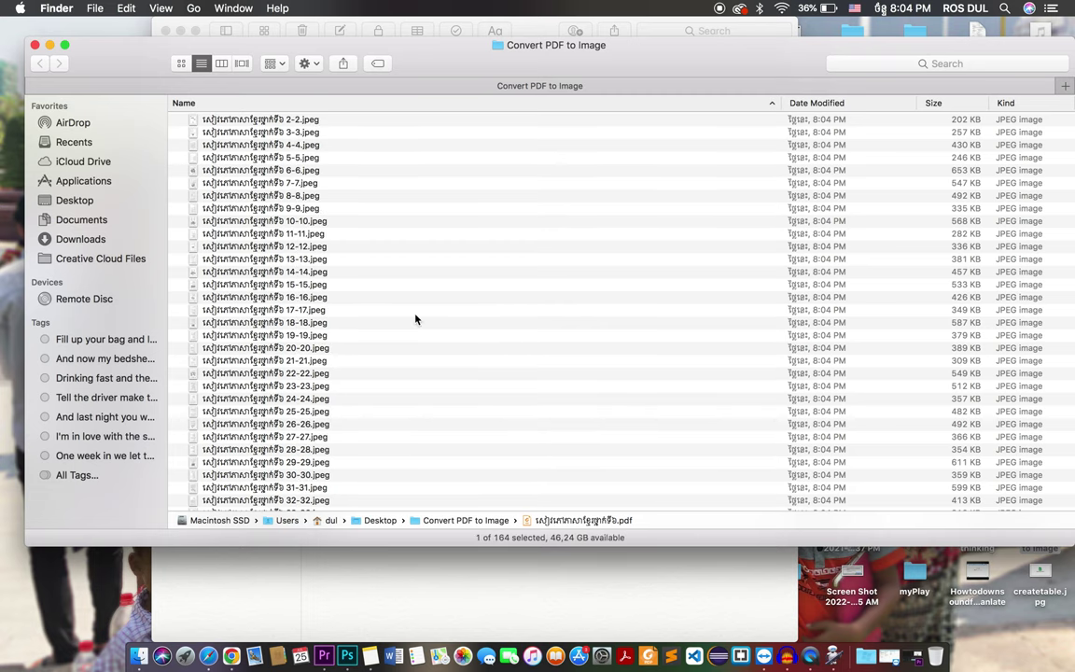
# Step: Skim the list of converted JPEG images, preview them one after another from 2-2 through the fifties, and close the preview
pyautogui.scroll(-20, 416, 319)
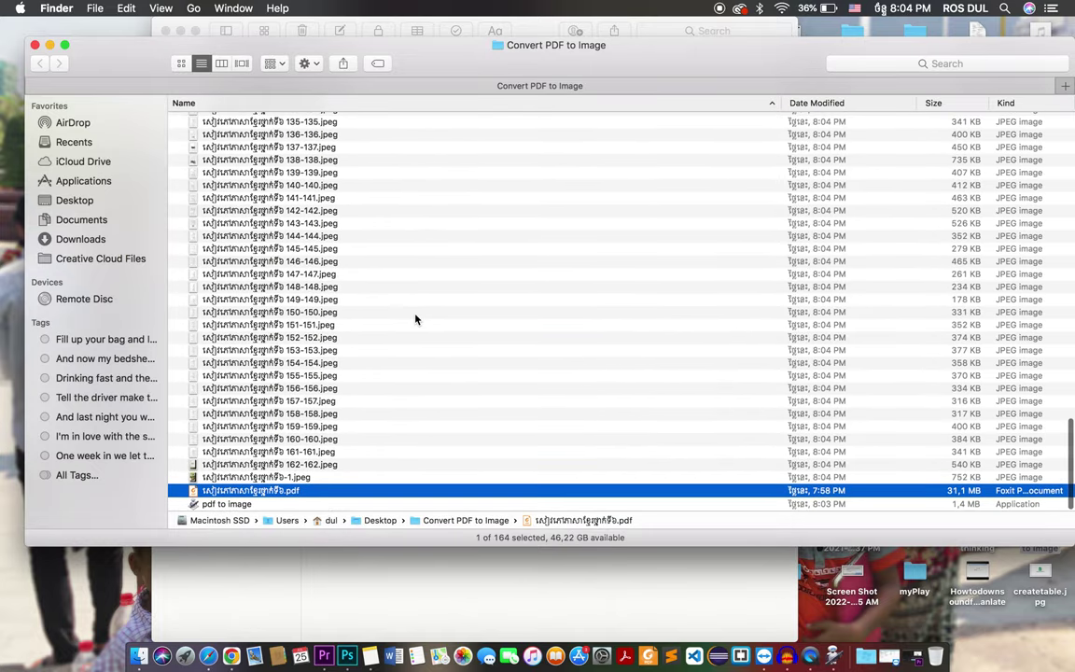
pyautogui.scroll(20, 415, 319)
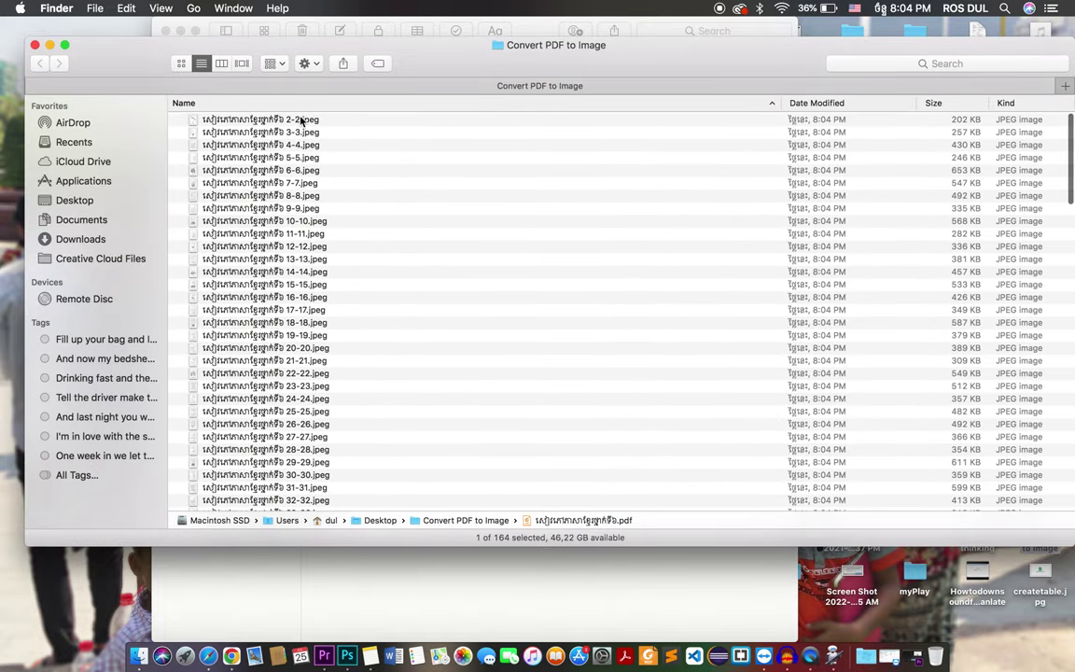
pyautogui.click(300, 122)
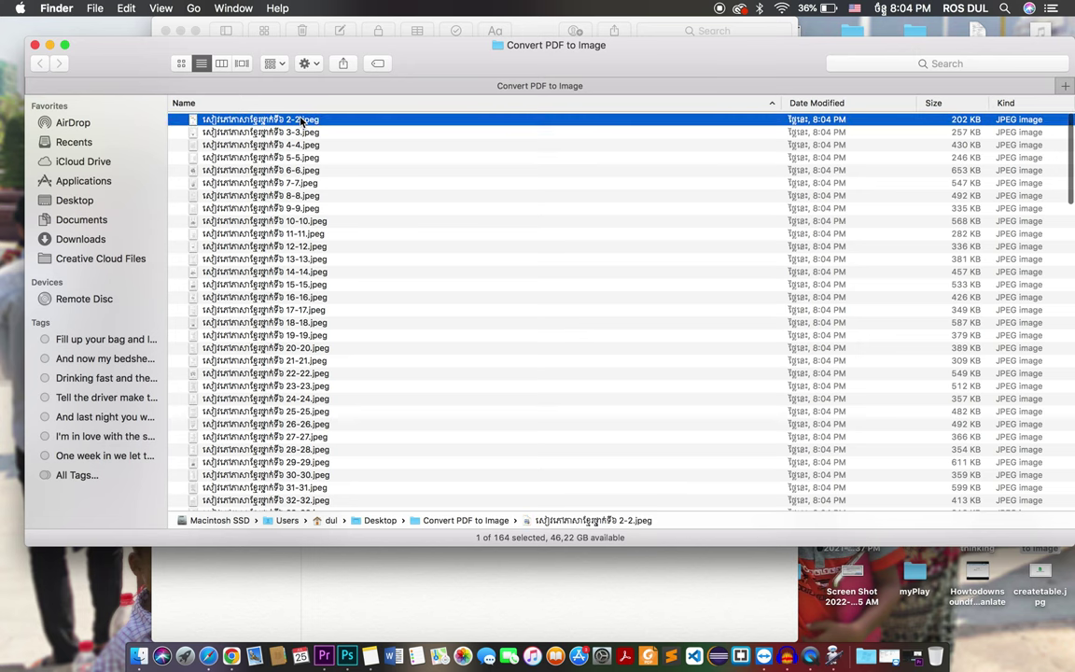
pyautogui.press('space')
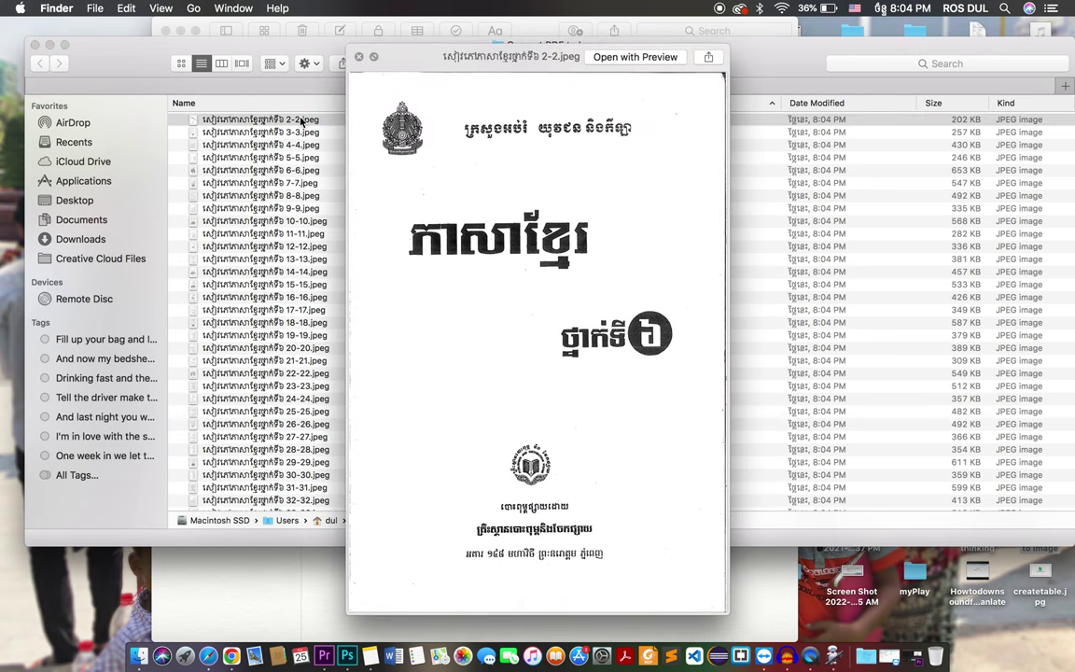
pyautogui.press('Down')
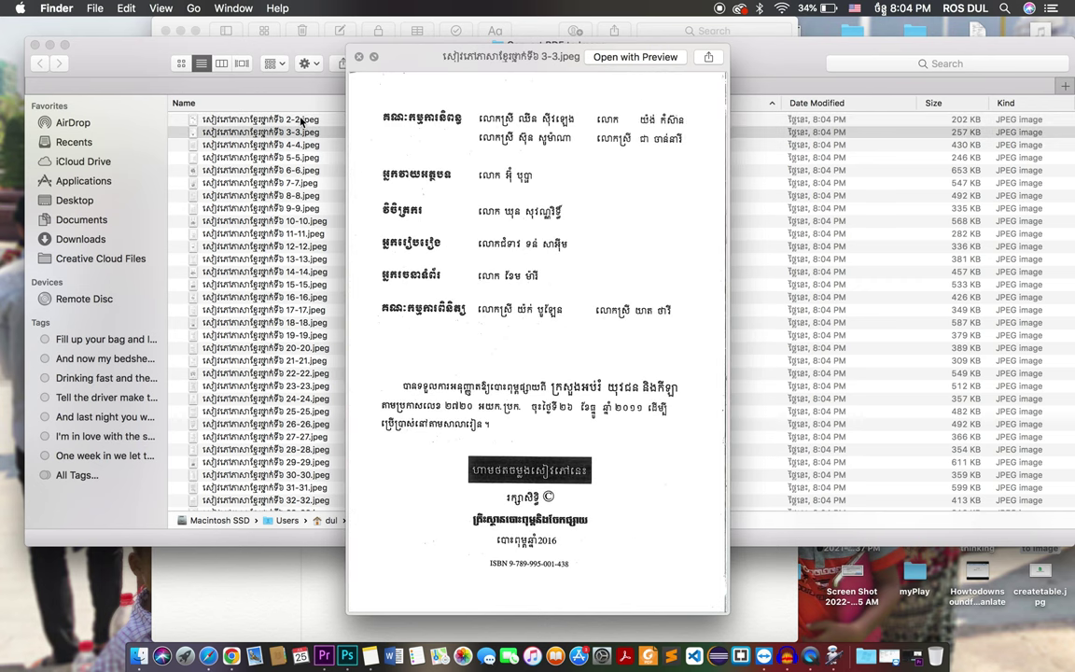
pyautogui.press('Down')
pyautogui.press('Down')
pyautogui.press('Down')
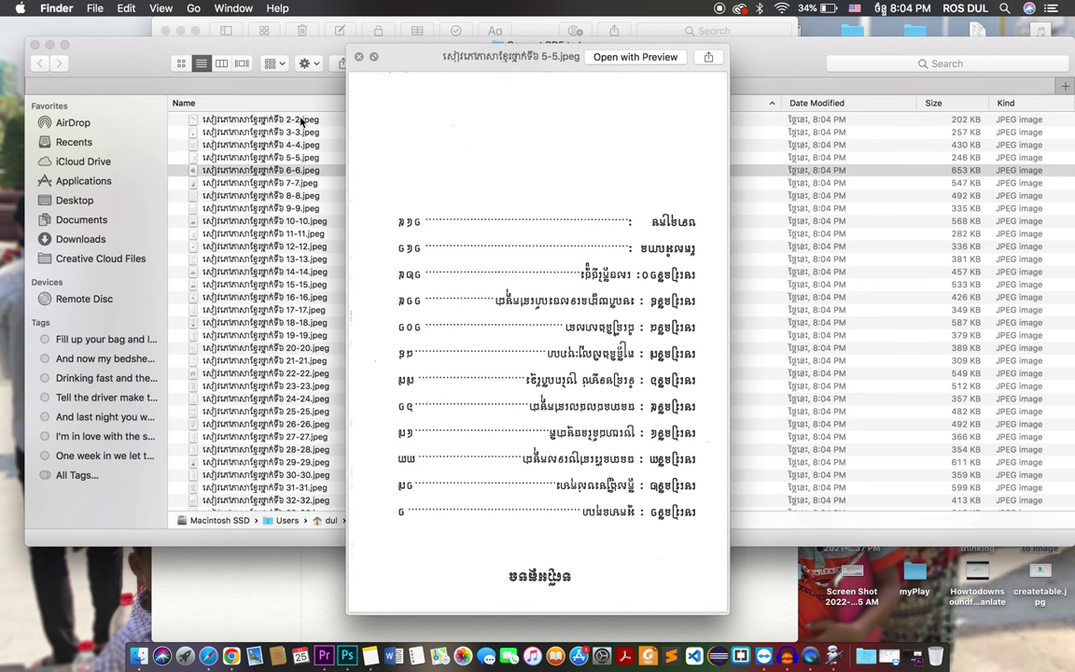
pyautogui.press('Down')
pyautogui.press('Down')
pyautogui.press('Down')
pyautogui.press('Down')
pyautogui.press('Down')
pyautogui.press('Down')
pyautogui.press('Down')
pyautogui.press('Down')
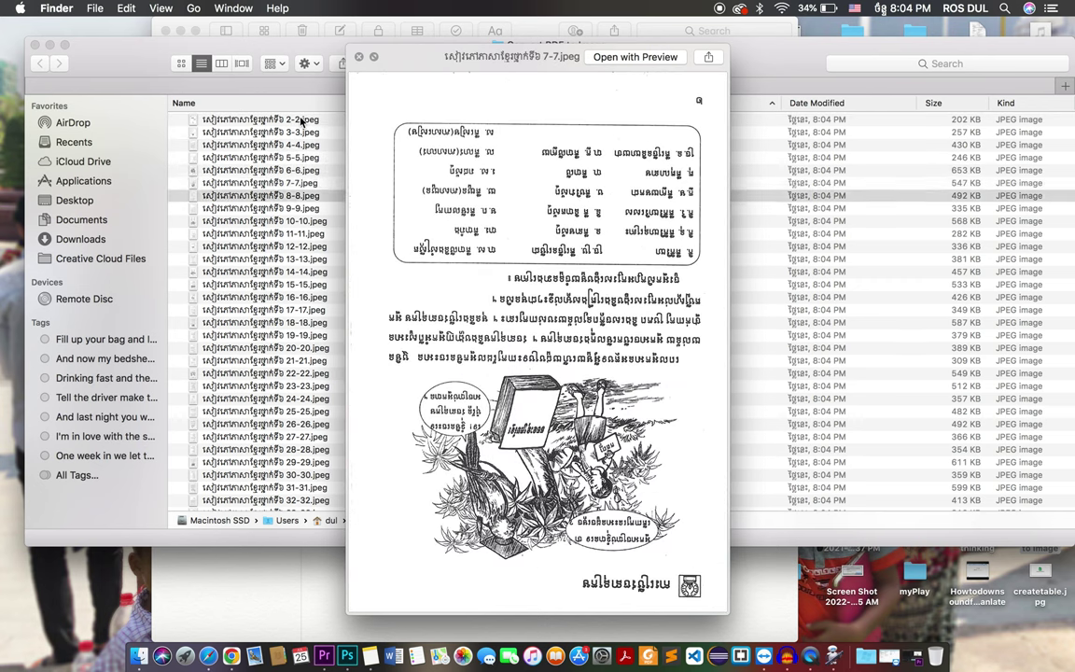
pyautogui.press('Down')
pyautogui.press('Down')
pyautogui.press('Down')
pyautogui.press('Down')
pyautogui.press('Down')
pyautogui.press('Down')
pyautogui.press('Down')
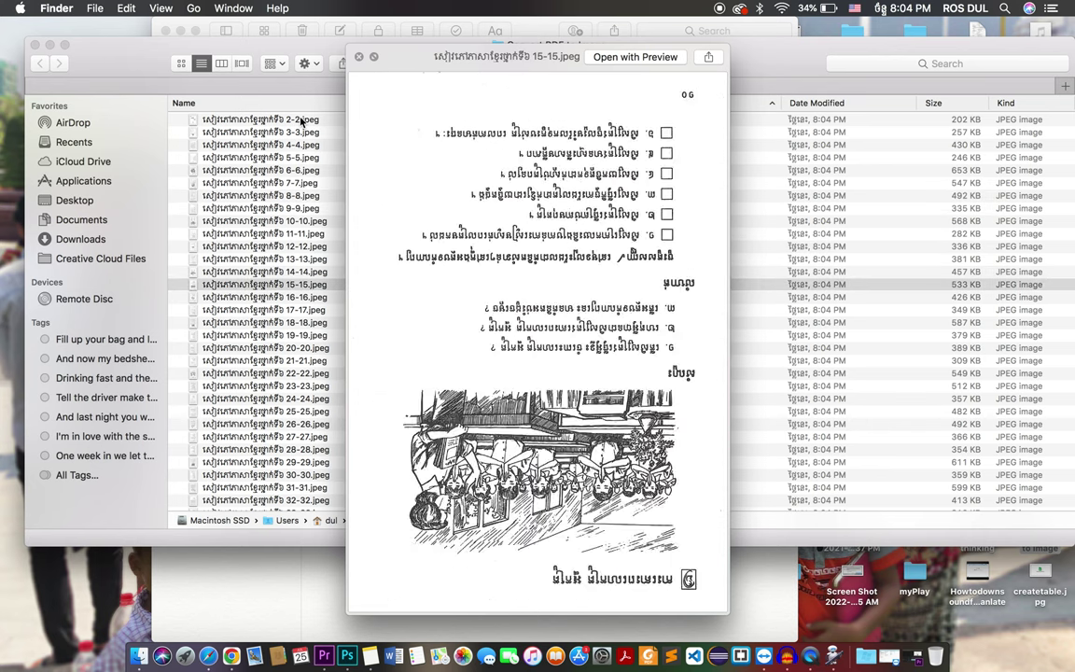
pyautogui.press('Down')
pyautogui.press('Down')
pyautogui.press('Down')
pyautogui.press('Down')
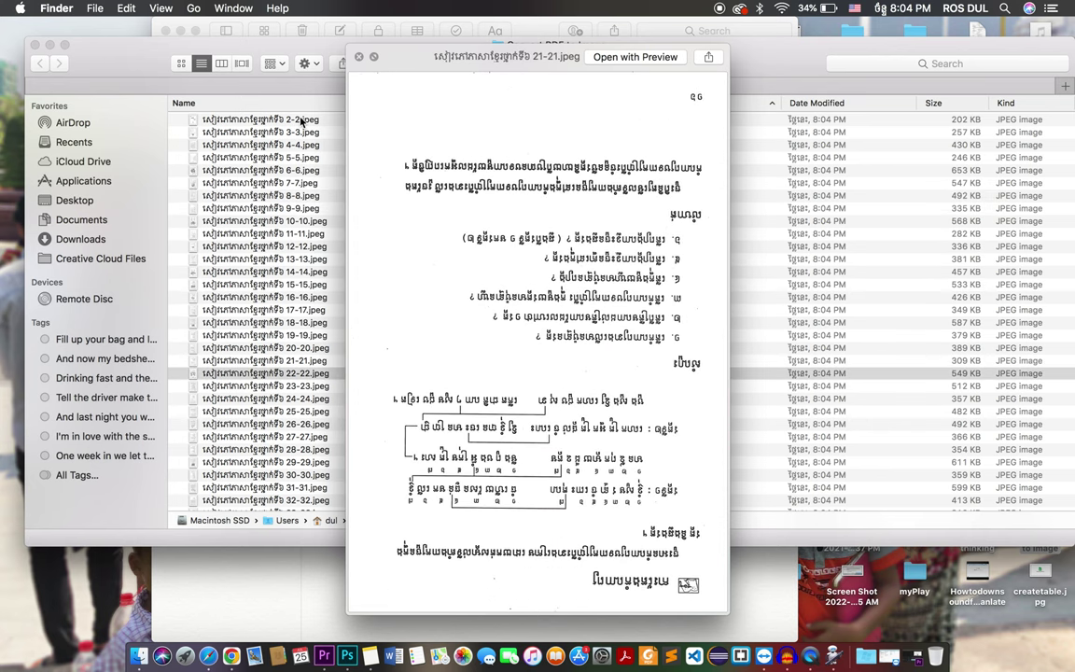
pyautogui.press('Down')
pyautogui.press('Down')
pyautogui.press('Down')
pyautogui.press('Down')
pyautogui.press('Down')
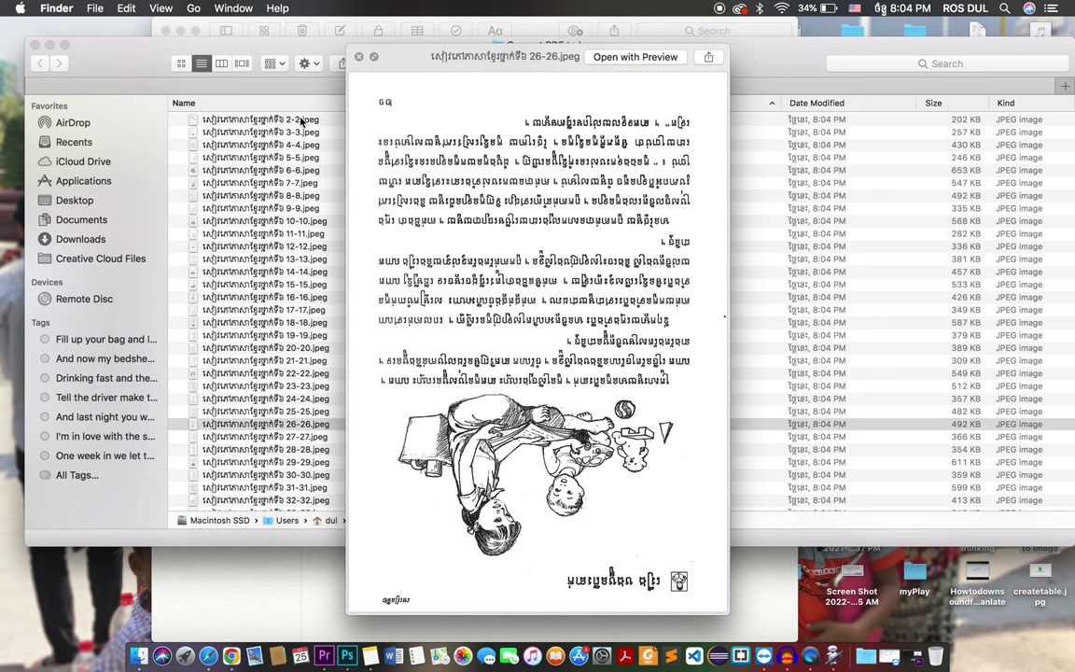
pyautogui.press('Down')
pyautogui.press('Down')
pyautogui.press('Down')
pyautogui.press('Down')
pyautogui.press('Down')
pyautogui.press('Down')
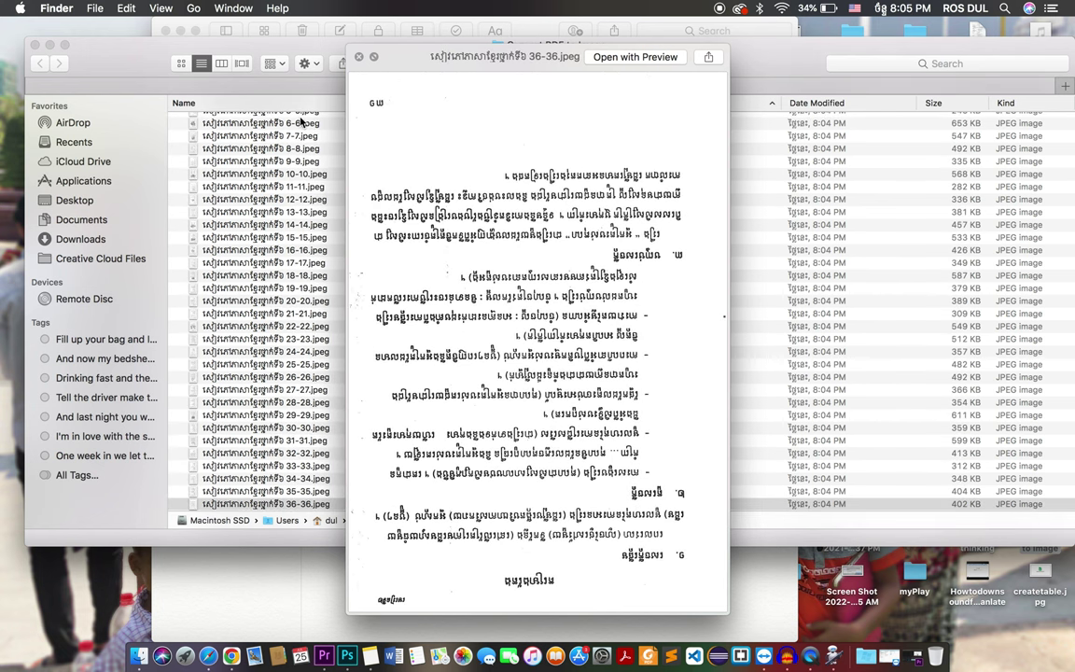
pyautogui.press('Down')
pyautogui.press('Down')
pyautogui.press('Down')
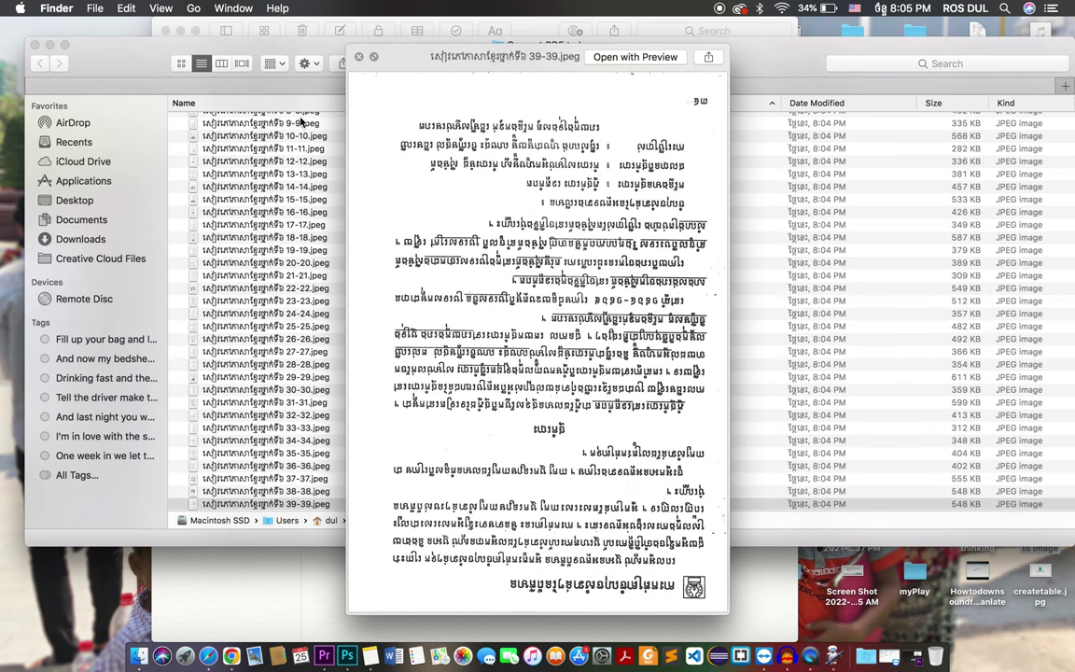
pyautogui.press('Down')
pyautogui.press('Down')
pyautogui.press('Down')
pyautogui.press('Down')
pyautogui.press('Down')
pyautogui.press('Down')
pyautogui.press('Down')
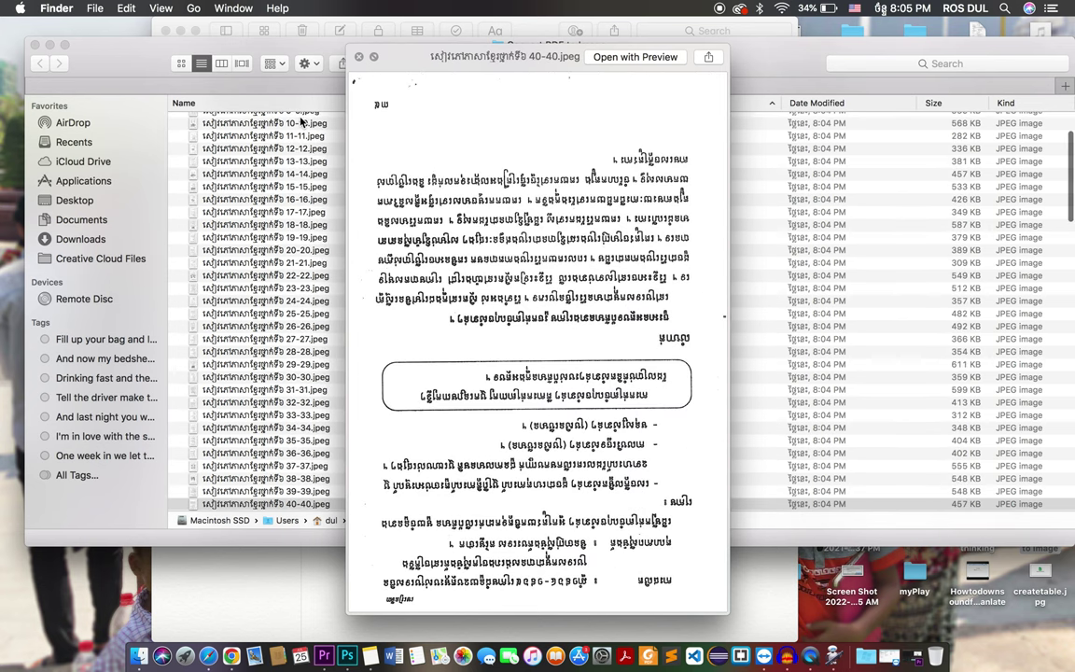
pyautogui.press('Down')
pyautogui.press('Down')
pyautogui.press('Down')
pyautogui.press('Down')
pyautogui.press('Down')
pyautogui.press('Down')
pyautogui.press('Down')
pyautogui.press('Down')
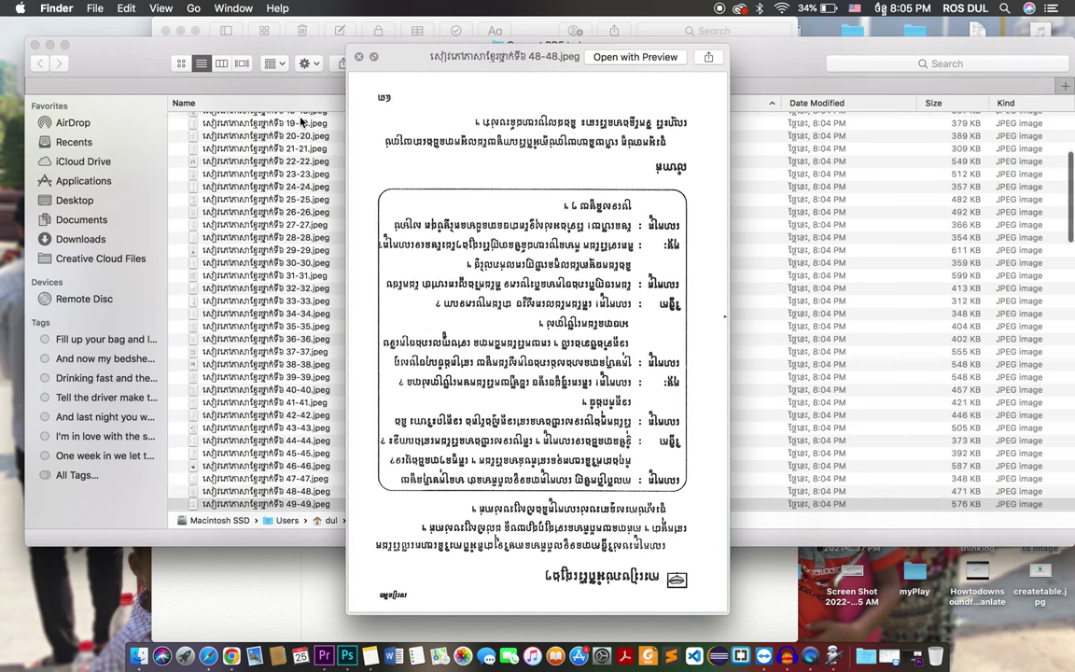
pyautogui.press('Up')
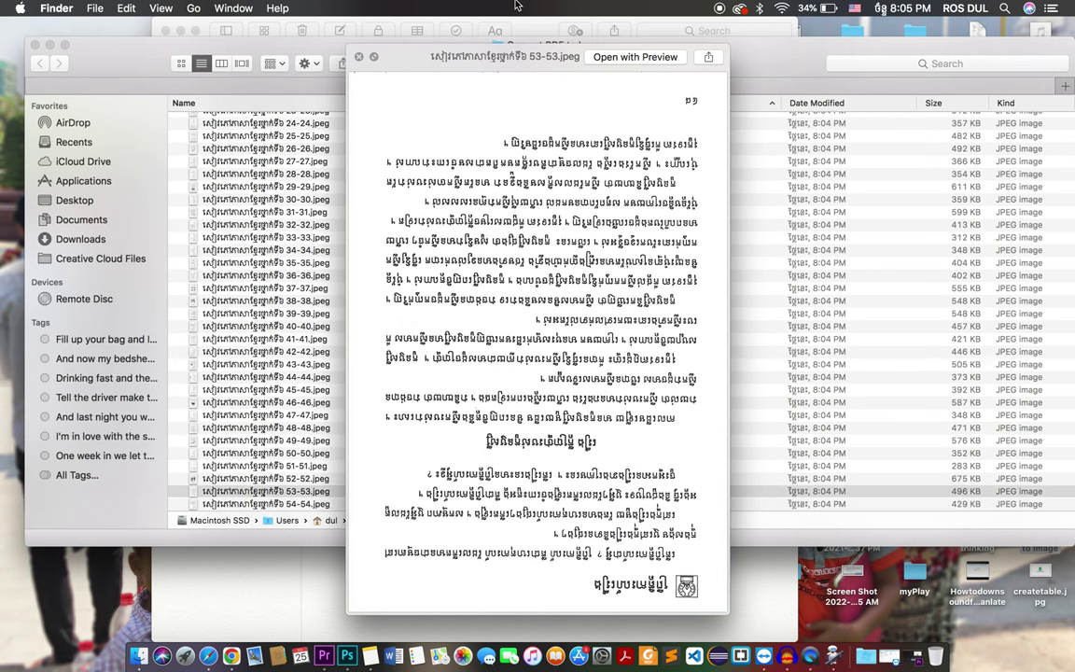
pyautogui.press('space')
# Step: Move all the generated JPEG images to the Trash, keeping the PDF and the pdf to image application
pyautogui.scroll(5, 490, 277)
pyautogui.scroll(5, 490, 276)
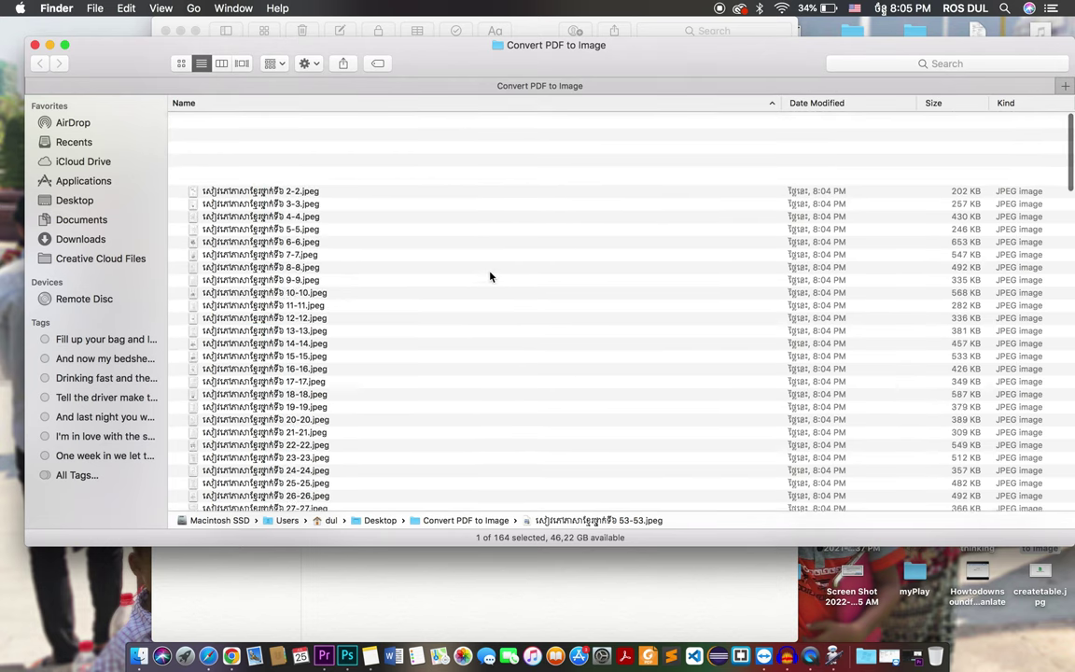
pyautogui.click(306, 132)
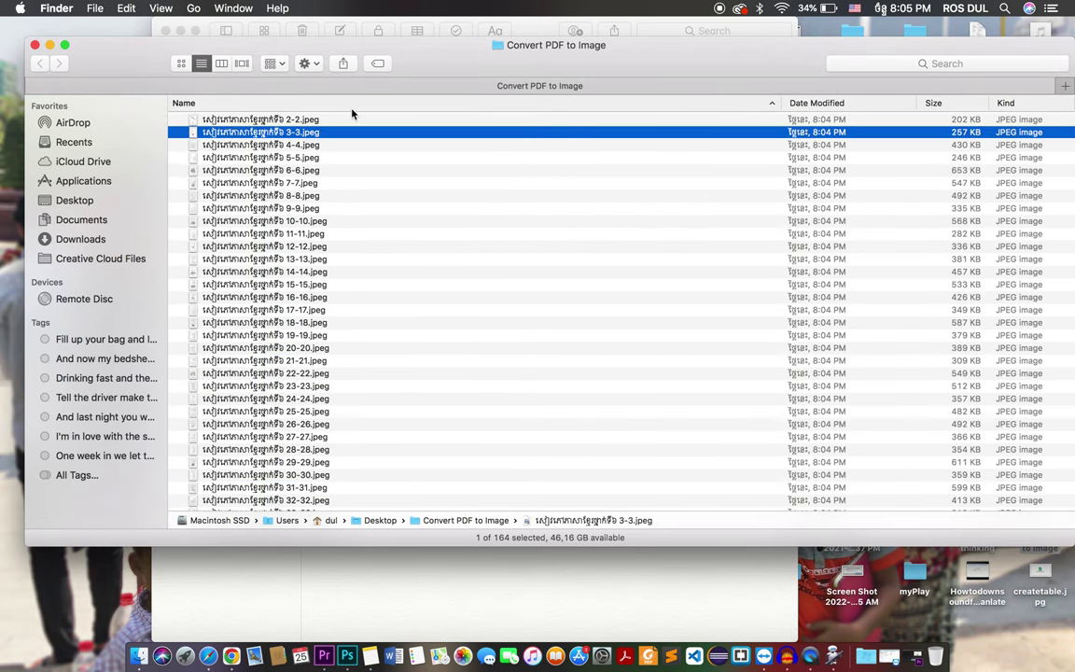
pyautogui.click(353, 123)
pyautogui.scroll(-20, 353, 122)
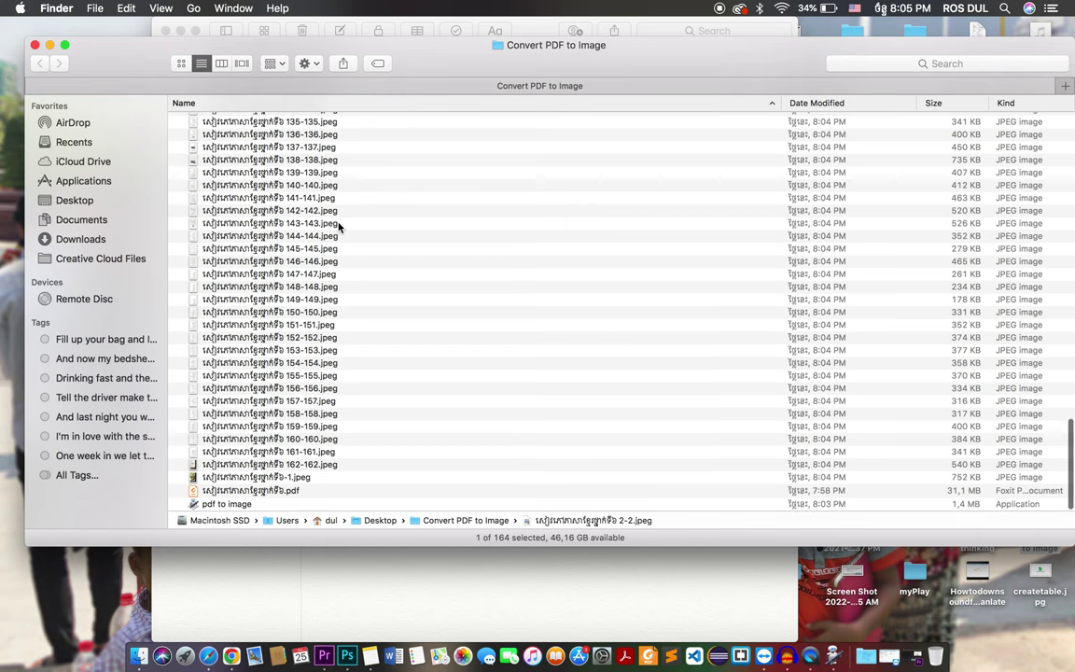
pyautogui.keyDown('shift'); pyautogui.click(301, 478); pyautogui.keyUp('shift')
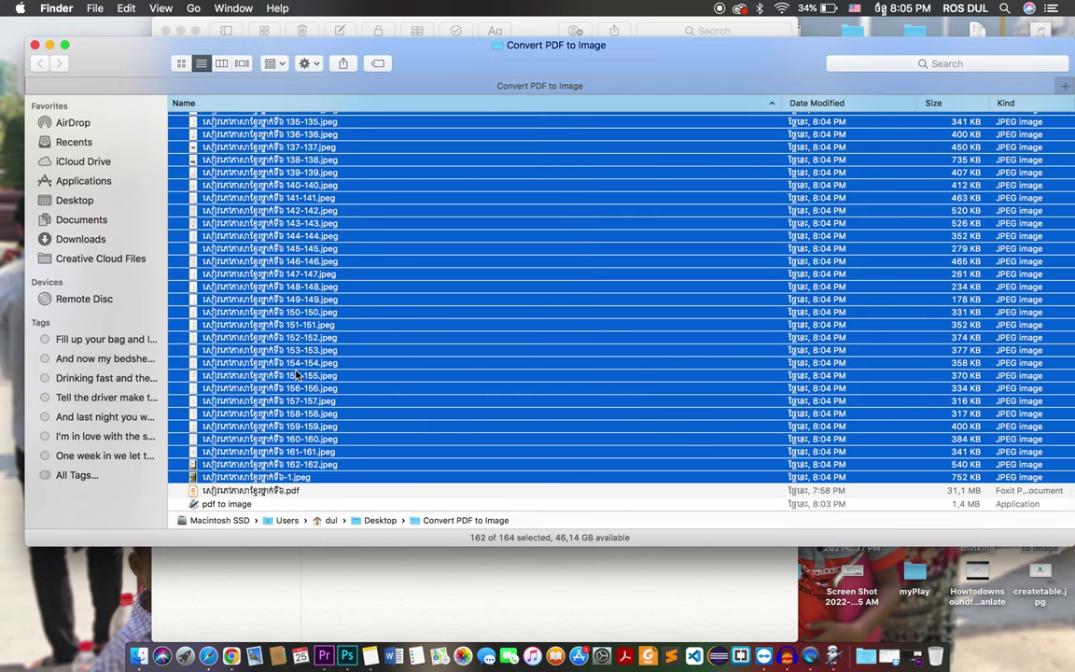
pyautogui.rightClick(298, 277)
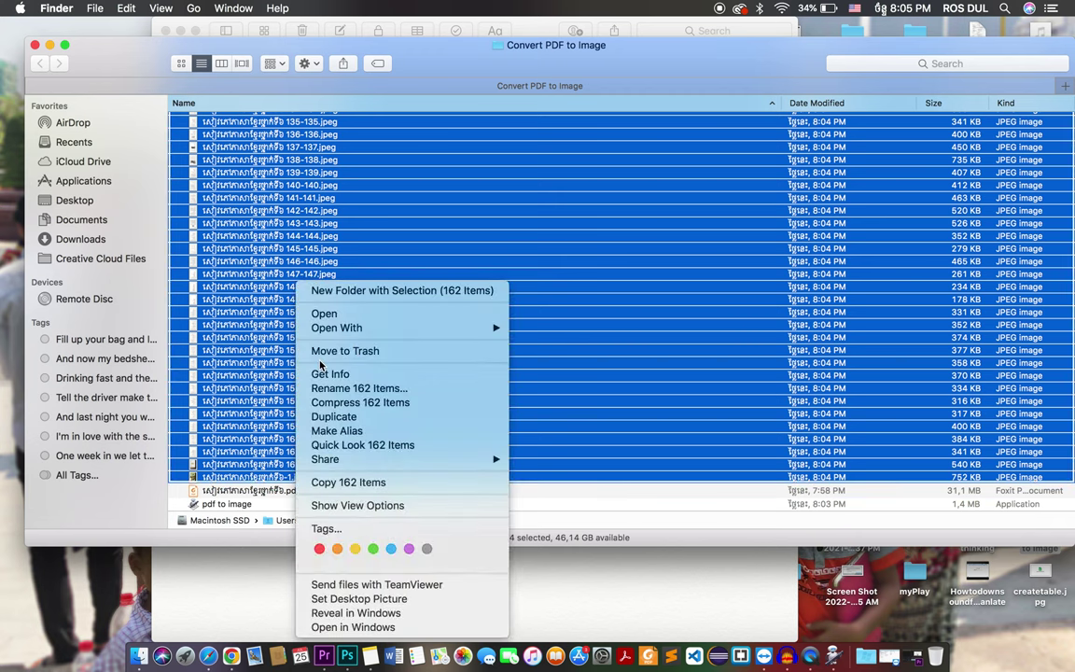
pyautogui.click(393, 353)
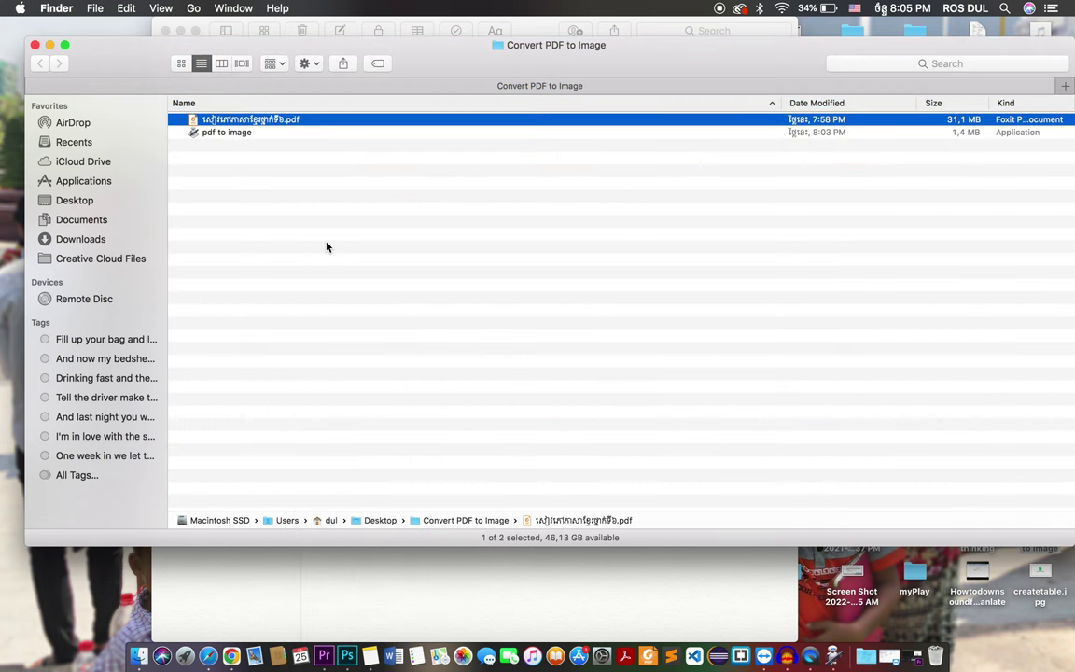
# Step: Switch to Automator with the pdf to image workflow showing
pyautogui.click(327, 244)
pyautogui.click(225, 133)
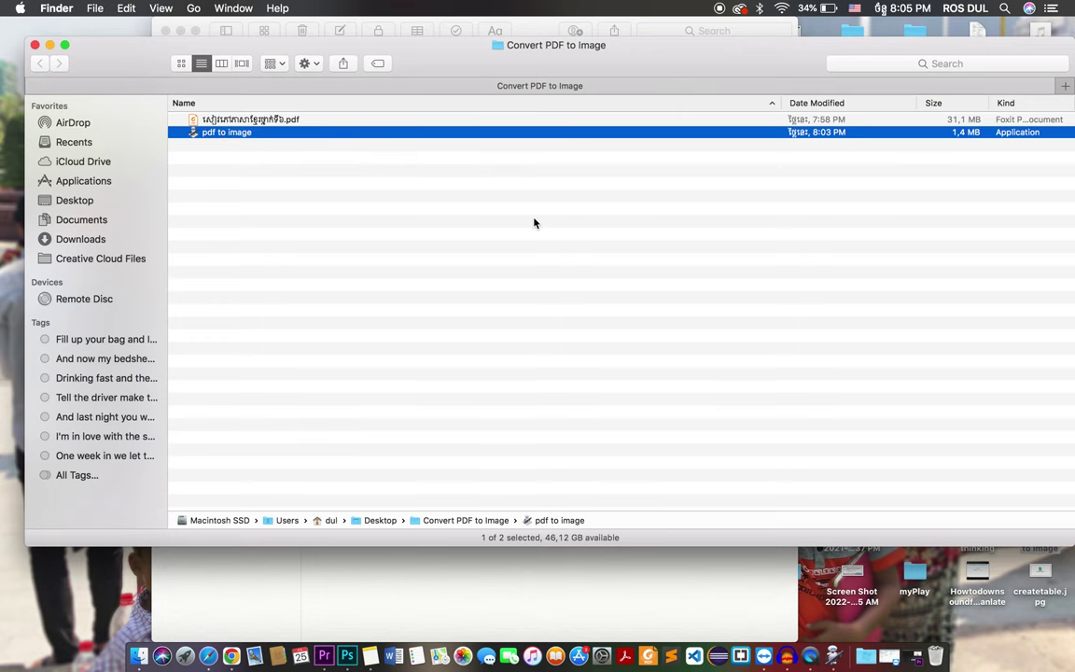
pyautogui.click(751, 590)
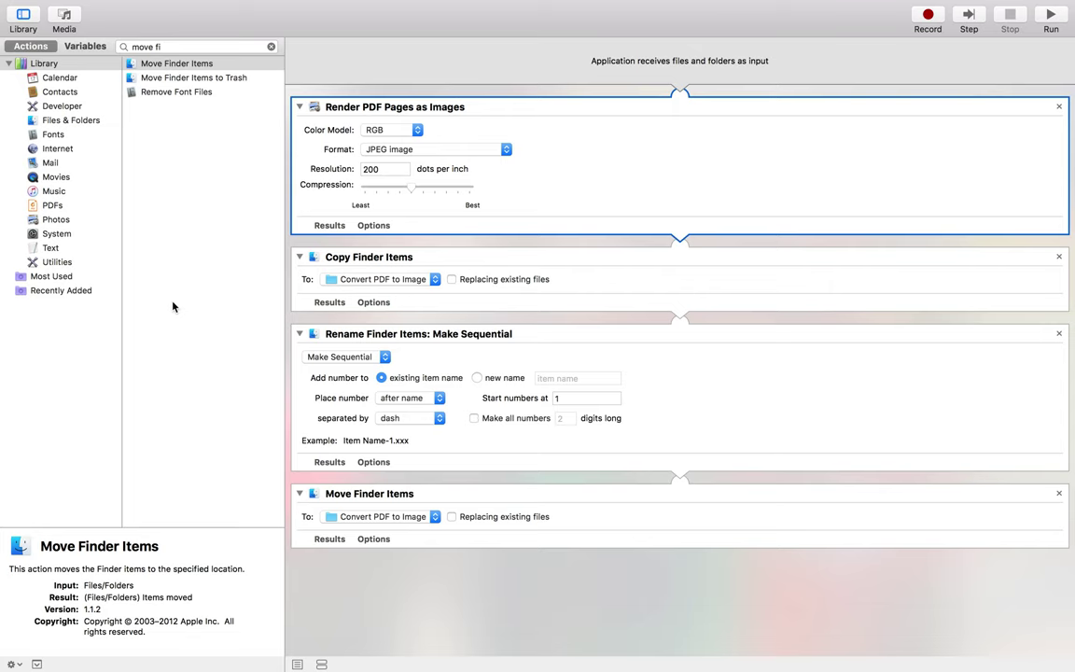
pyautogui.moveTo(32, 4)
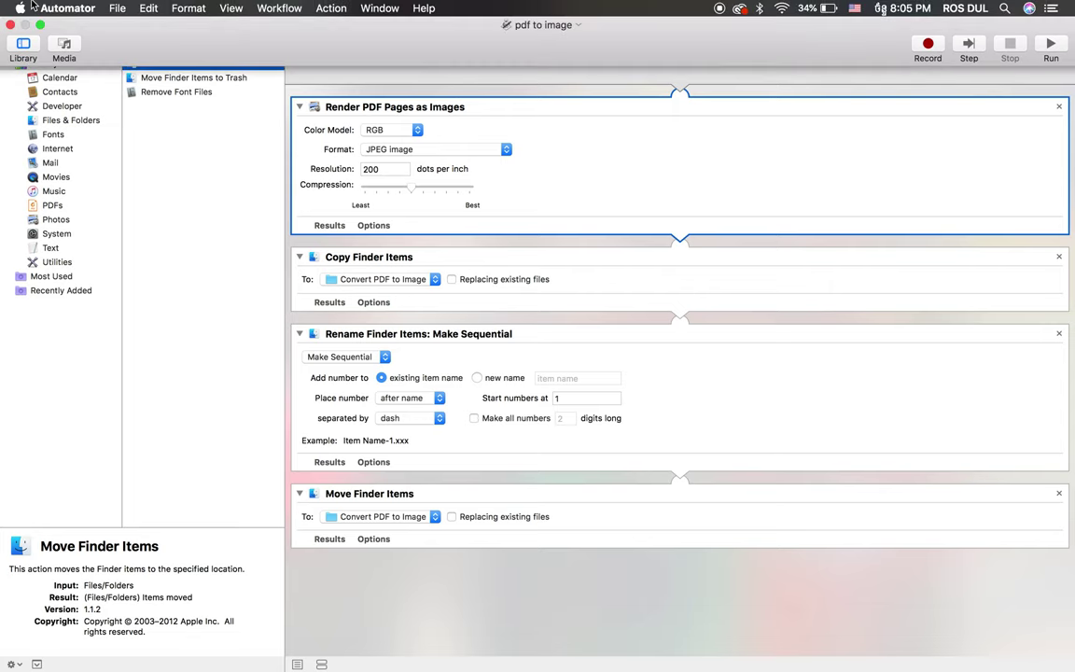
pyautogui.click(116, 8)
pyautogui.click(449, 545)
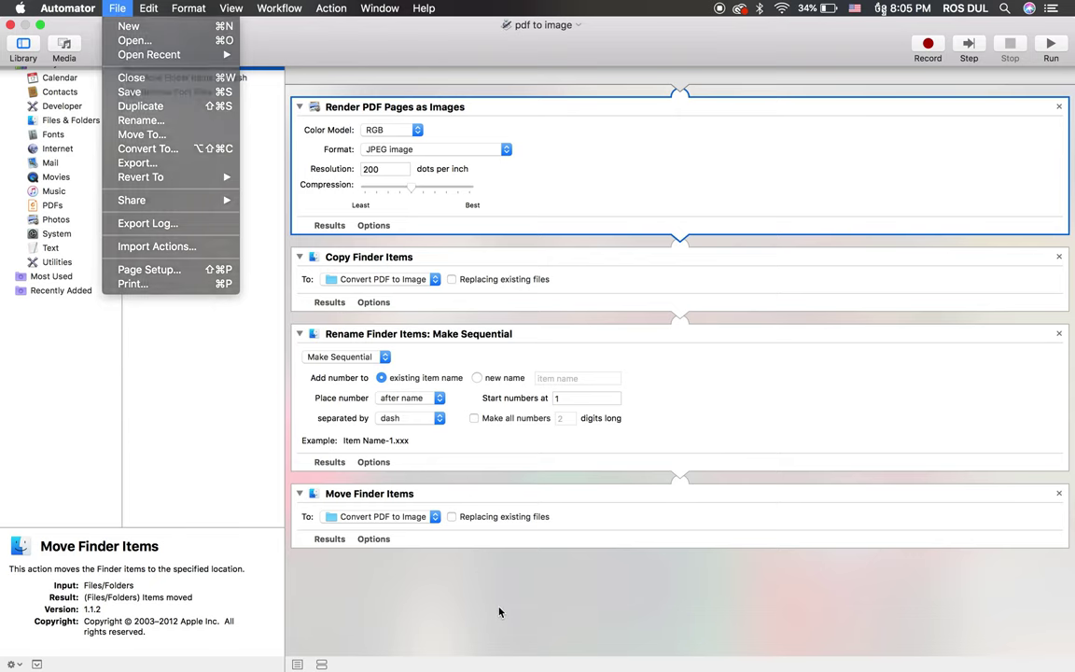
# Step: Set the Copy Finder Items destination to Desktop and close the workflow window
pyautogui.click(423, 277)
pyautogui.click(413, 279)
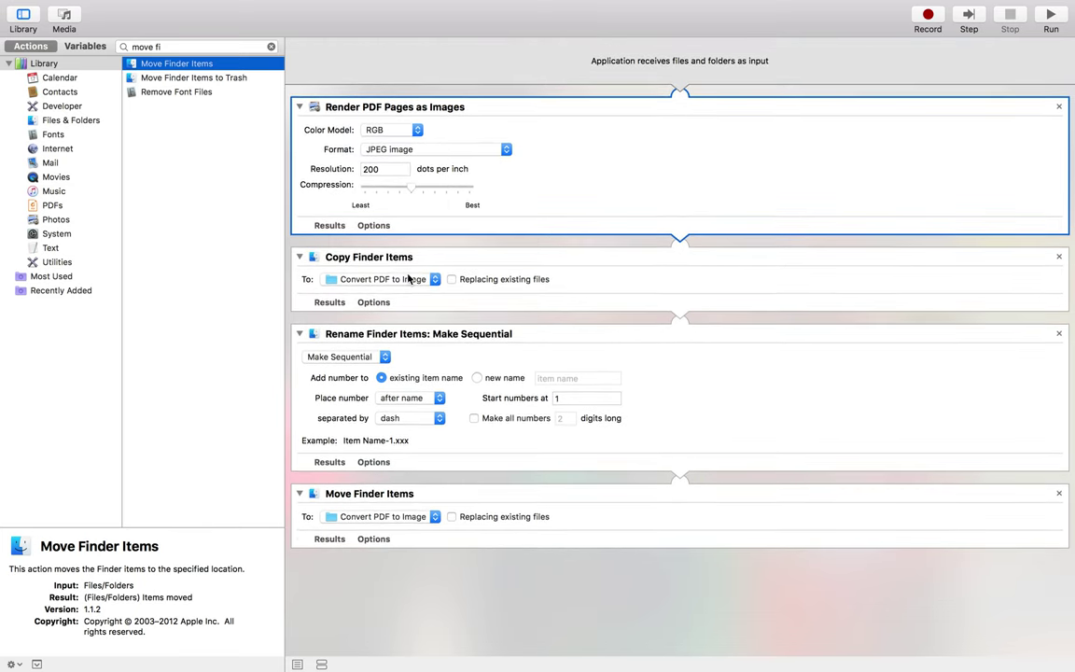
pyautogui.click(413, 279)
pyautogui.click(386, 155)
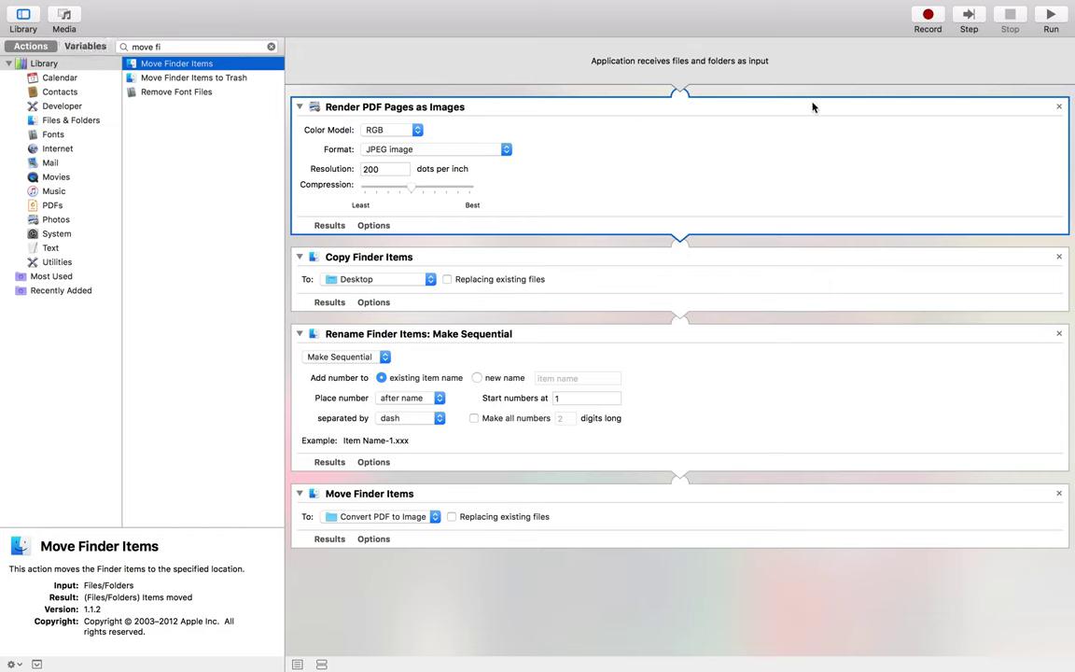
pyautogui.moveTo(30, 5)
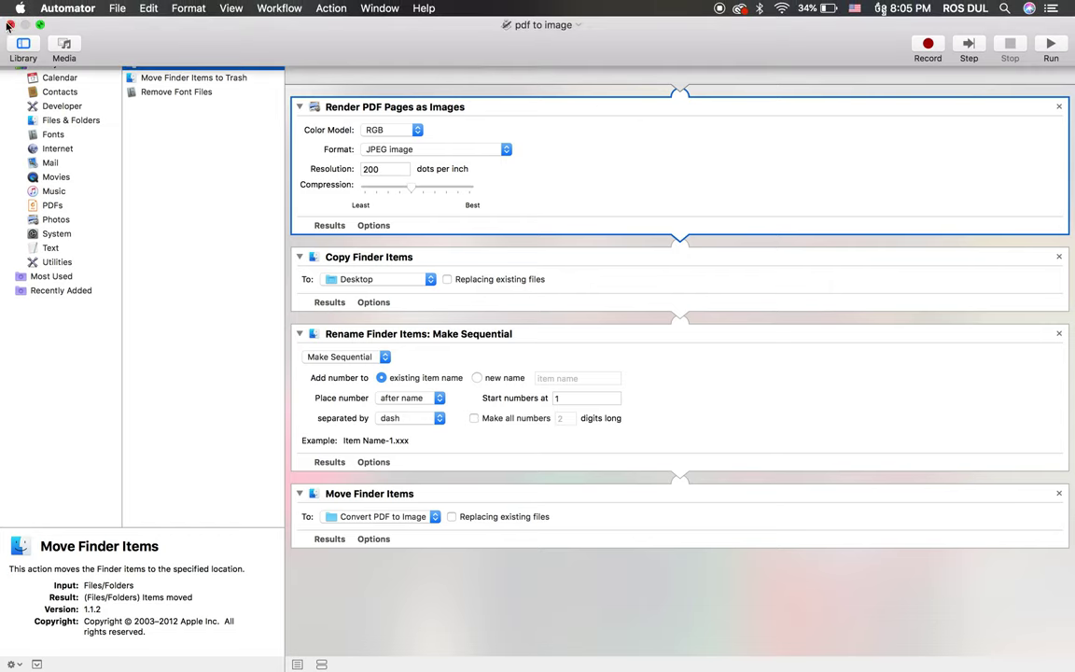
pyautogui.click(9, 26)
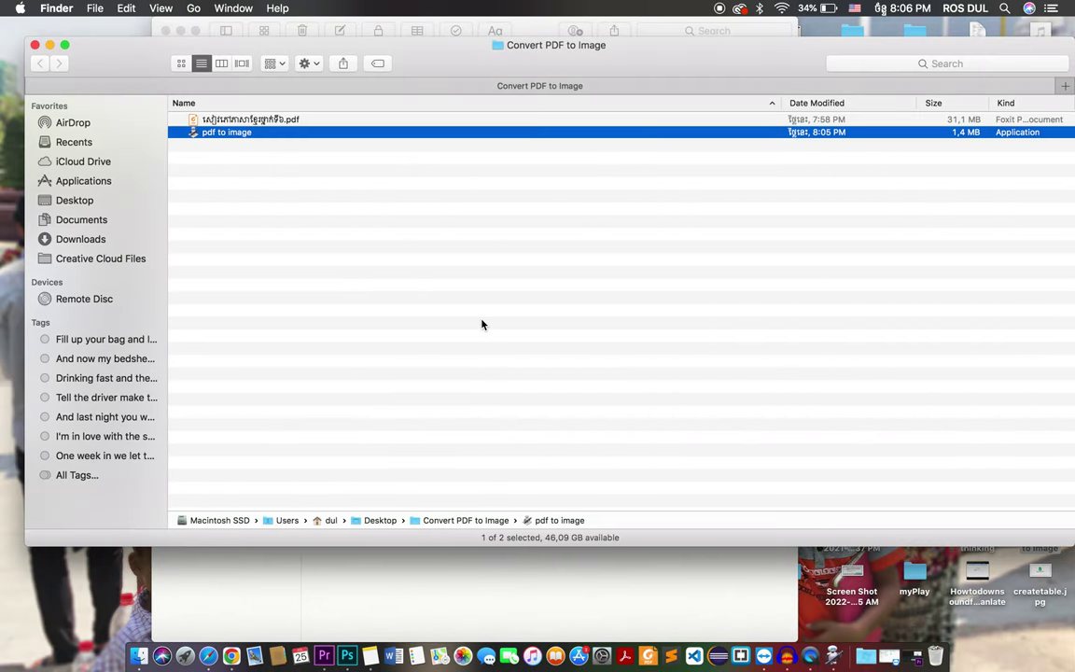
# Step: Run the pdf to image application on the PDF in the Convert PDF to Image folder again
pyautogui.click(245, 119)
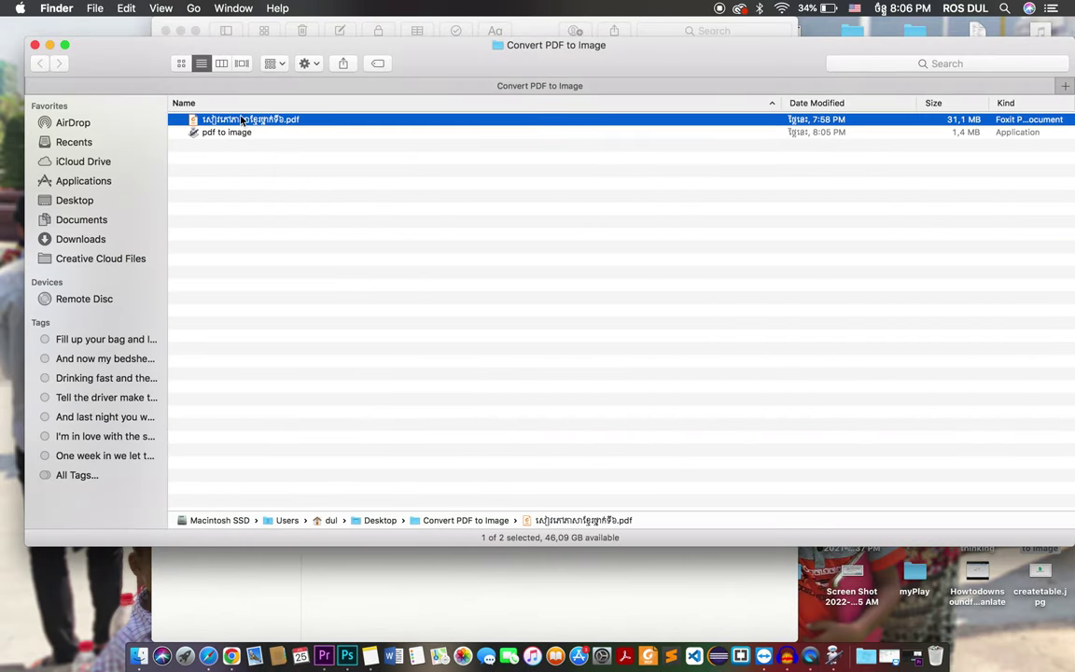
pyautogui.moveTo(241, 122); pyautogui.dragTo(241, 134)
# Step: Minimize the Notes window and place the Convert PDF to Image window lower so the desktop's upper rows are uncovered
pyautogui.moveTo(1011, 53); pyautogui.dragTo(957, 212)
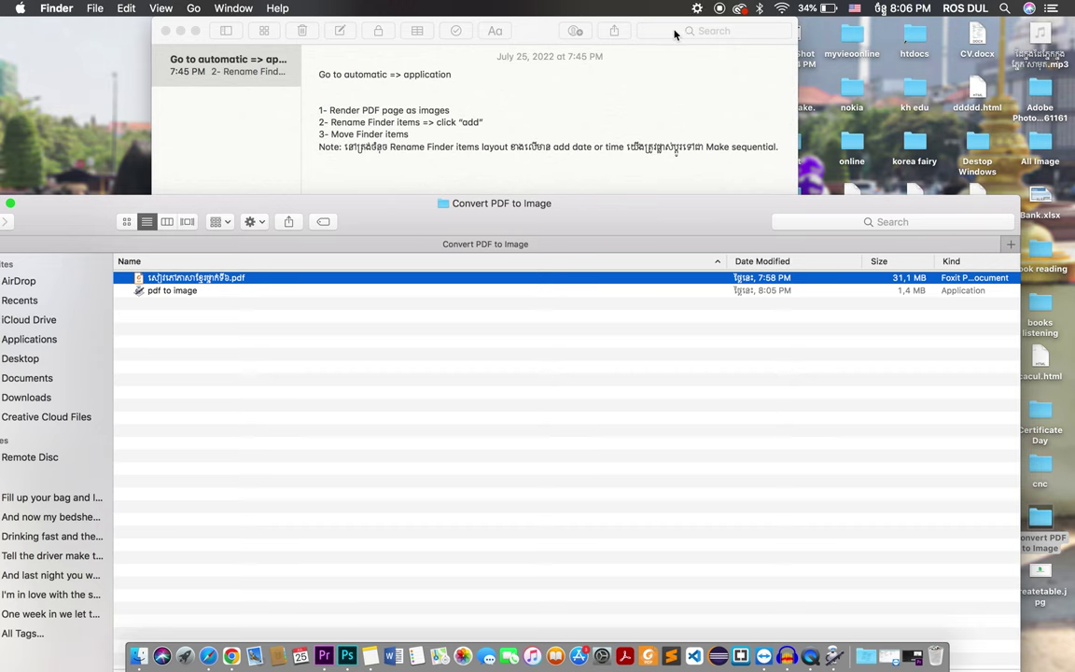
pyautogui.click(225, 29)
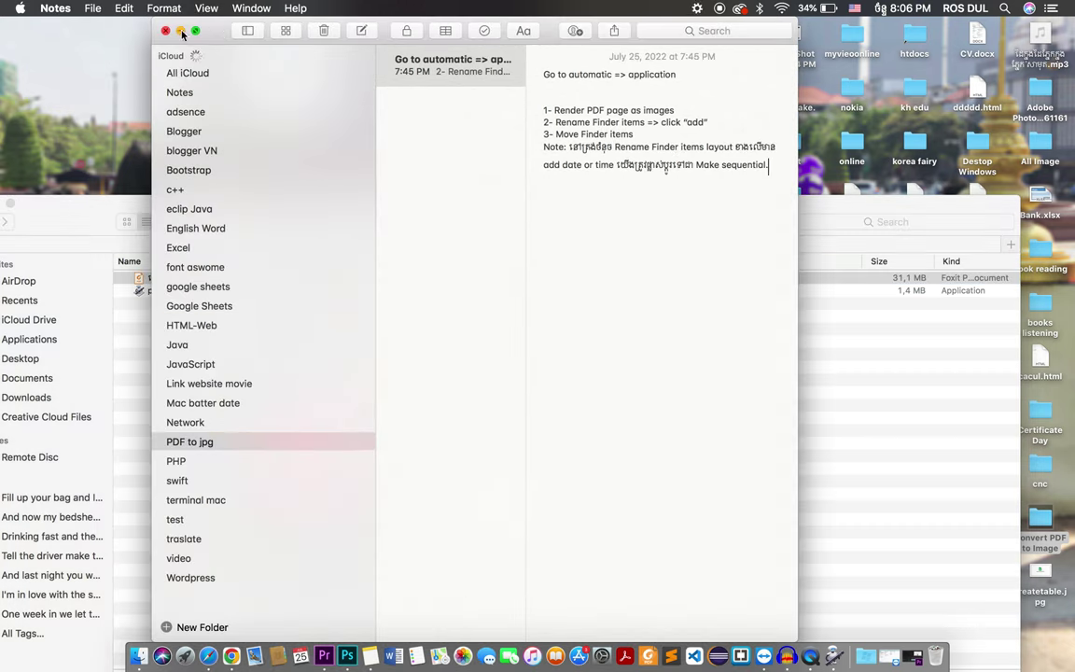
pyautogui.click(181, 32)
pyautogui.moveTo(557, 216); pyautogui.dragTo(623, 156)
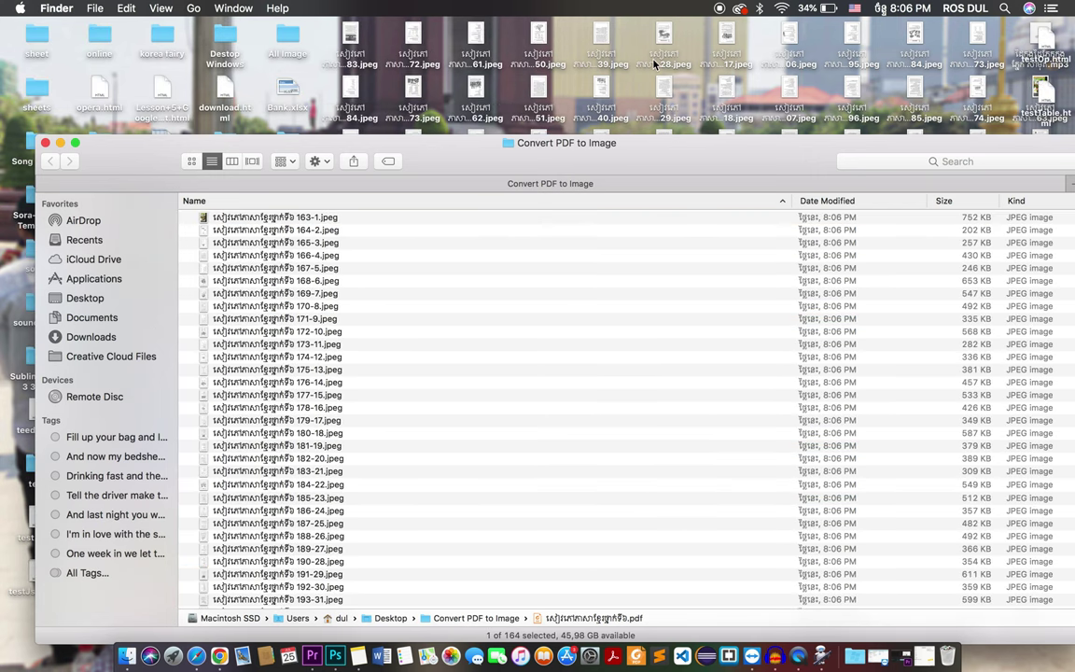
# Step: Preview the converted image ending in 170-8 and look further down the list of images
pyautogui.click(287, 306)
pyautogui.press('space')
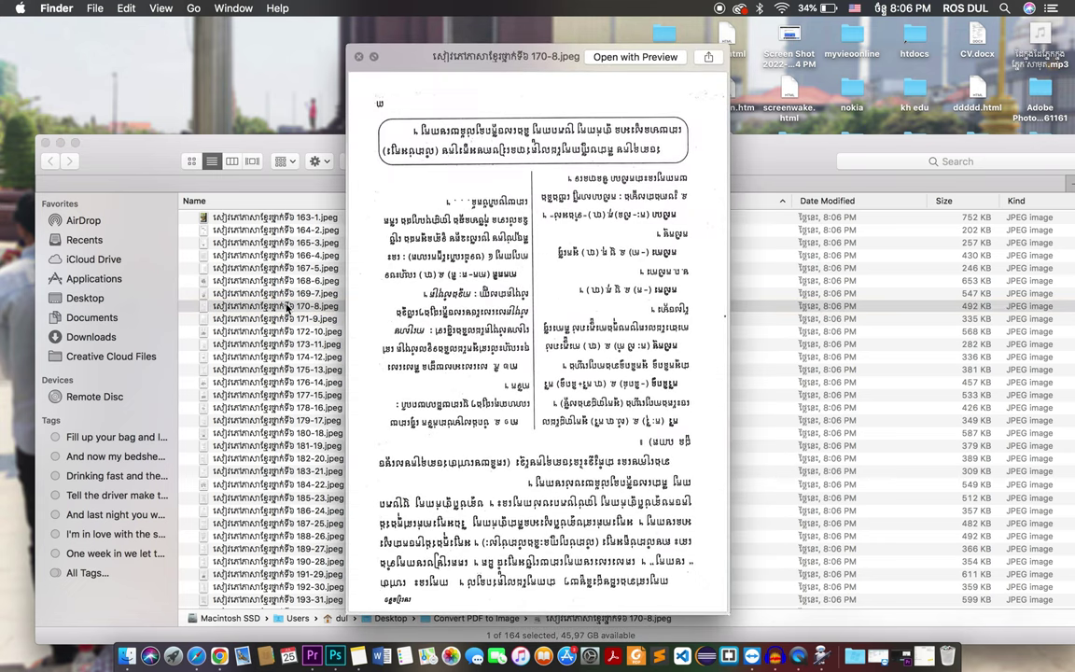
pyautogui.scroll(-10, 287, 307)
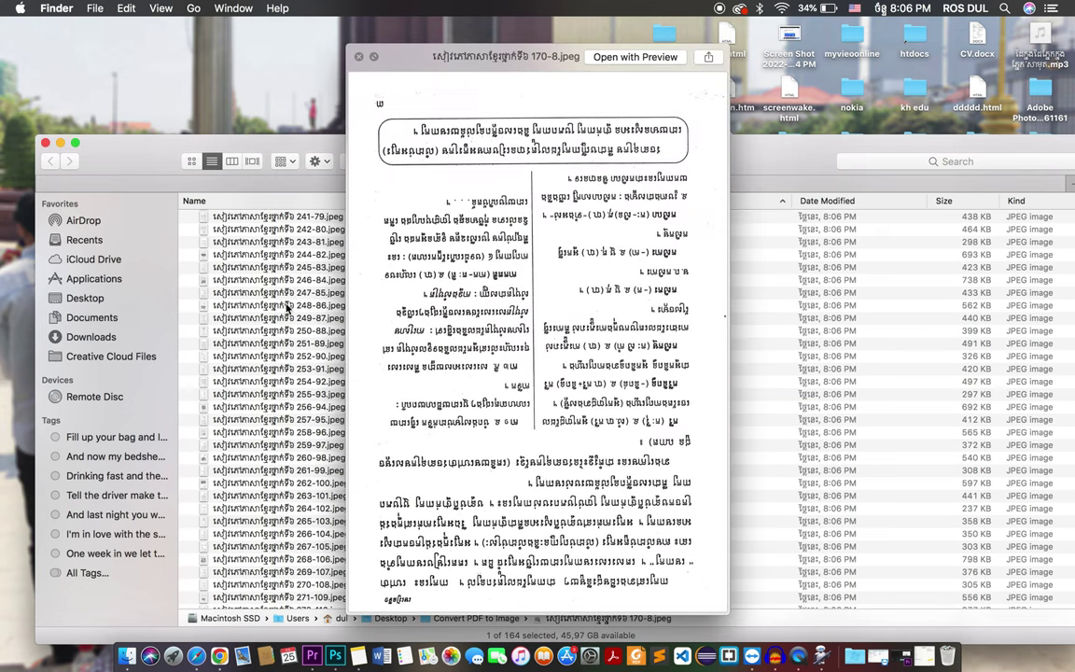
# Step: Preview the converted images in order from 248-86 to 288-126, then close the preview and return to the start of the list
pyautogui.click(287, 305)
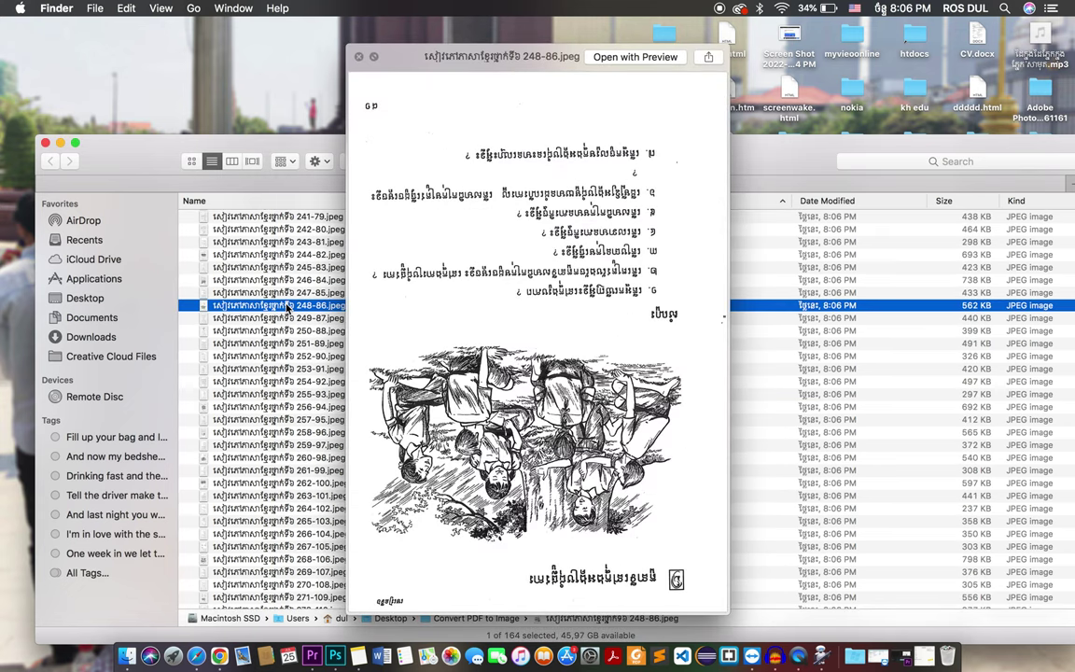
pyautogui.press('Down')
pyautogui.press('Down')
pyautogui.press('Down')
pyautogui.press('Down')
pyautogui.press('Down')
pyautogui.press('Down')
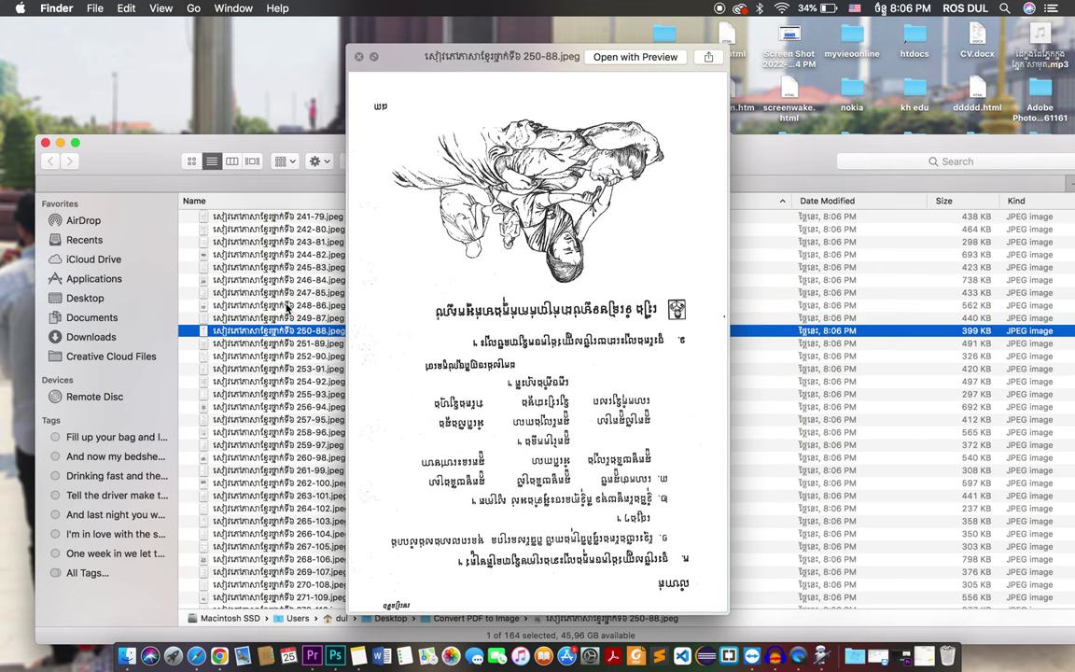
pyautogui.press('Down')
pyautogui.press('Down')
pyautogui.press('Down')
pyautogui.press('Down')
pyautogui.press('Down')
pyautogui.press('Down')
pyautogui.press('Down')
pyautogui.press('Down')
pyautogui.press('Down')
pyautogui.press('Down')
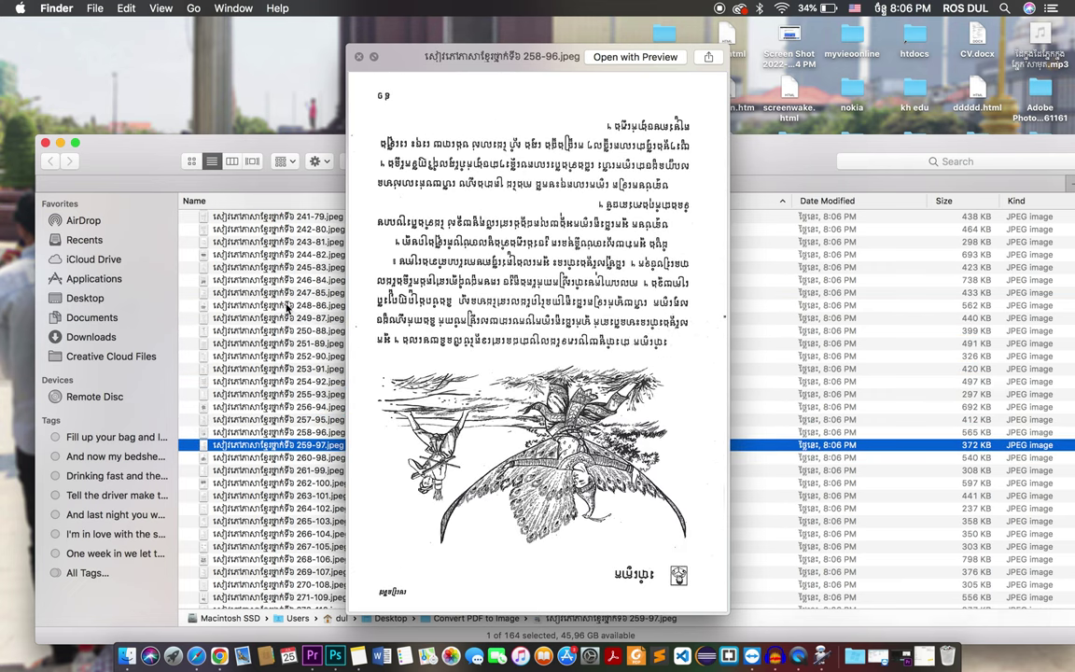
pyautogui.press('Down')
pyautogui.press('Down')
pyautogui.press('Down')
pyautogui.press('Down')
pyautogui.press('Down')
pyautogui.press('Down')
pyautogui.press('Down')
pyautogui.press('Down')
pyautogui.press('Down')
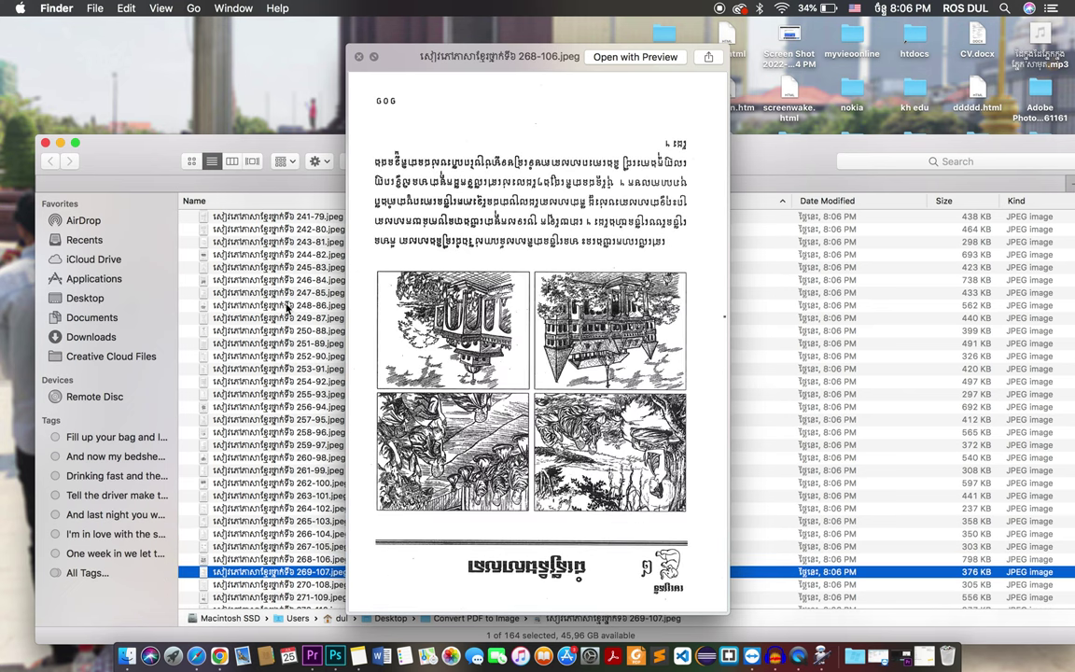
pyautogui.press('Down')
pyautogui.press('Down')
pyautogui.press('Down')
pyautogui.press('Down')
pyautogui.press('Down')
pyautogui.press('Down')
pyautogui.press('Down')
pyautogui.press('Down')
pyautogui.press('Down')
pyautogui.press('Down')
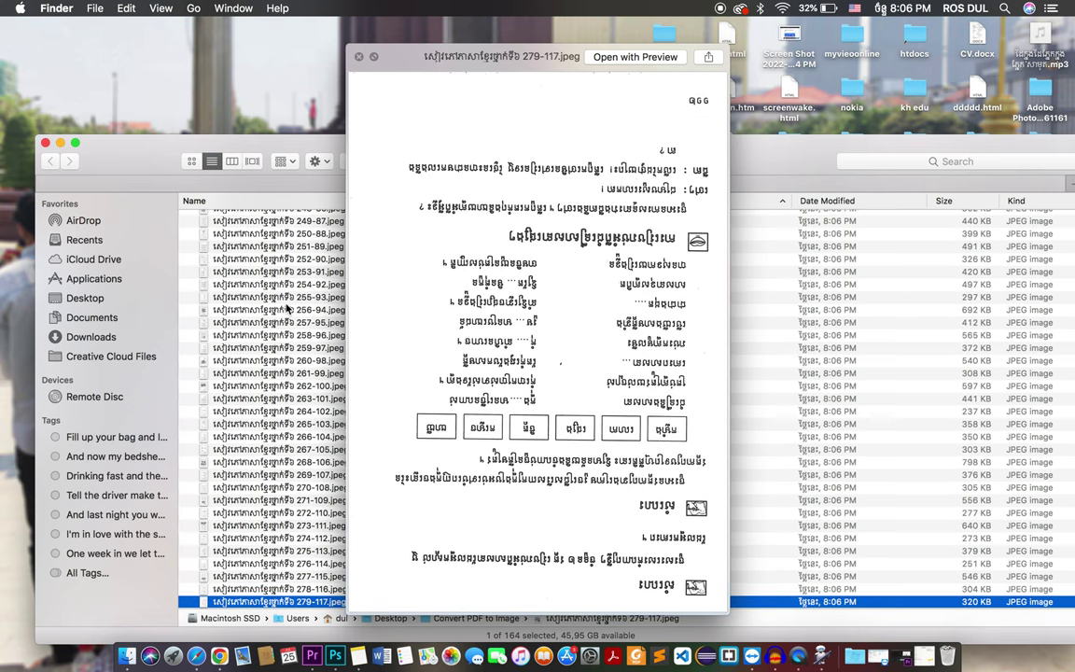
pyautogui.press('Down')
pyautogui.press('Down')
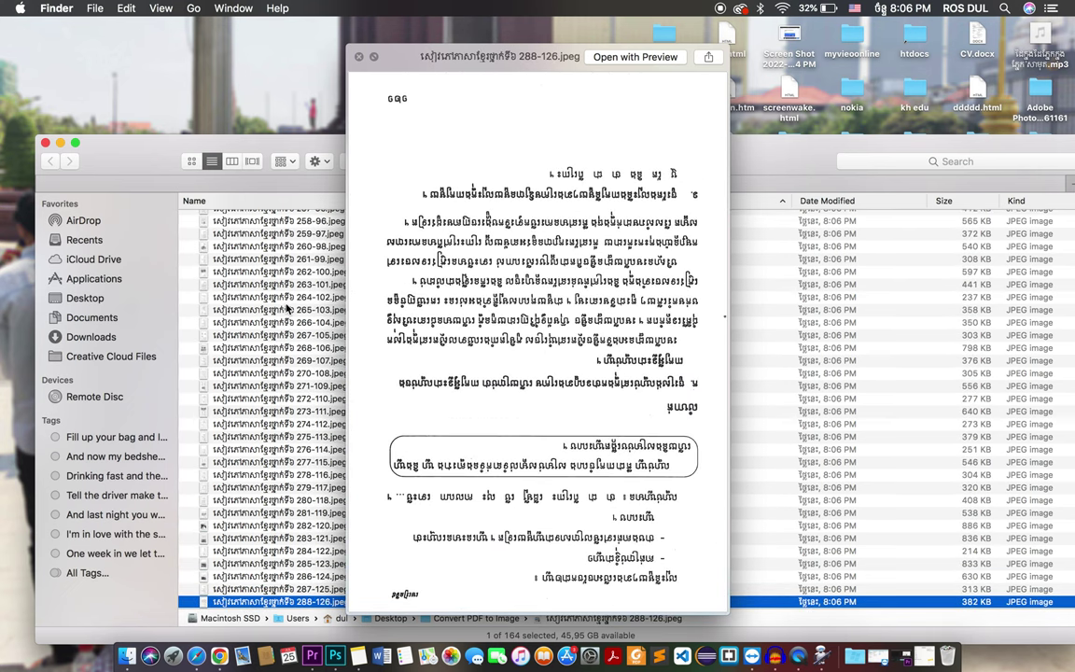
pyautogui.press('space')
pyautogui.scroll(-5, 288, 307)
pyautogui.scroll(15, 288, 308)
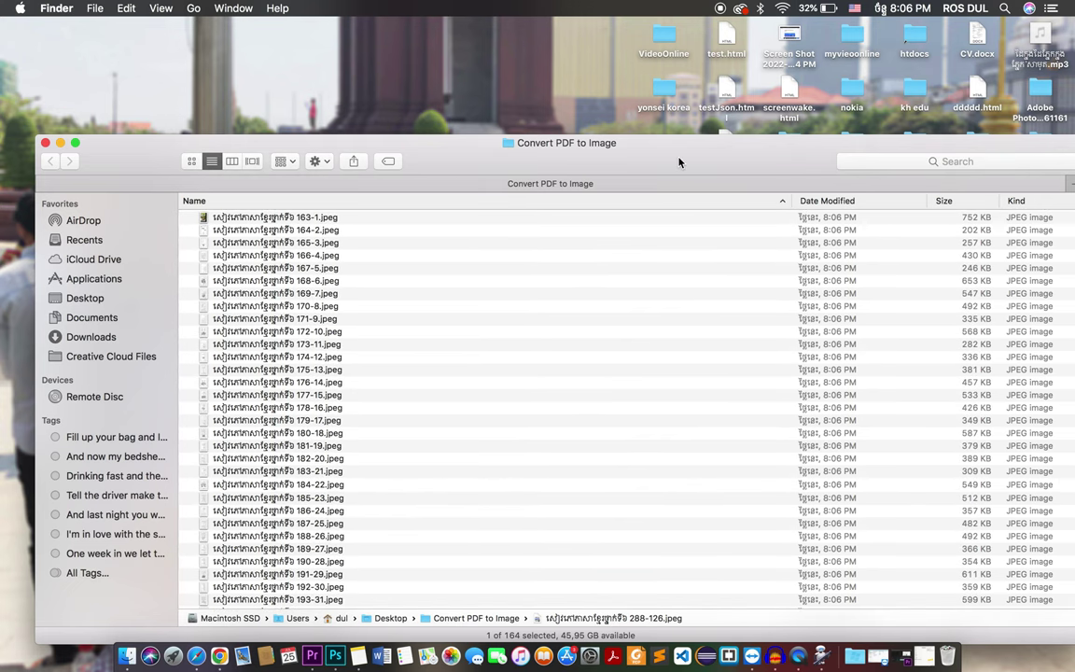
# Step: Move the Convert PDF to Image window aside and narrow it so the desktop folders are uncovered
pyautogui.rightClick(685, 230)
pyautogui.click(684, 180)
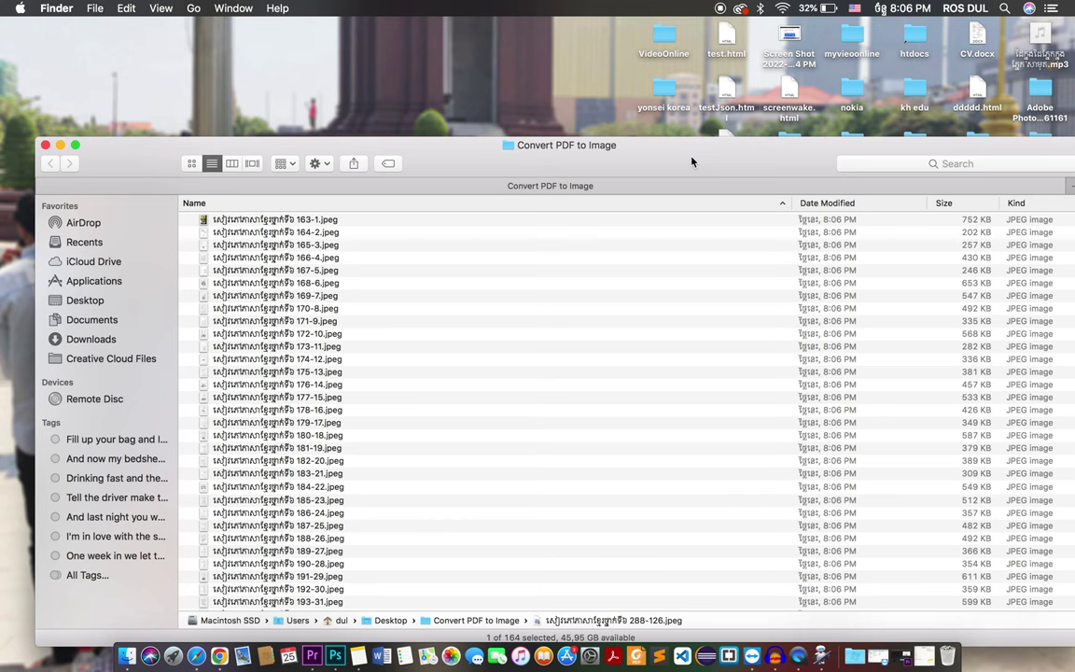
pyautogui.scroll(3, 690, 383)
pyautogui.click(665, 39)
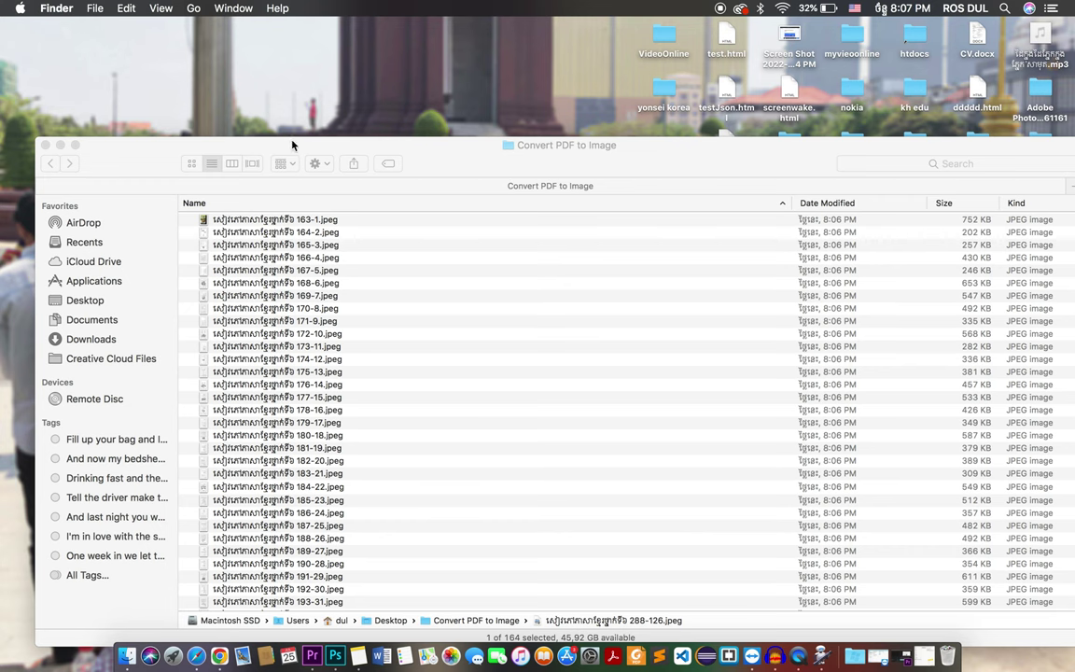
pyautogui.moveTo(1008, 152); pyautogui.dragTo(890, 128)
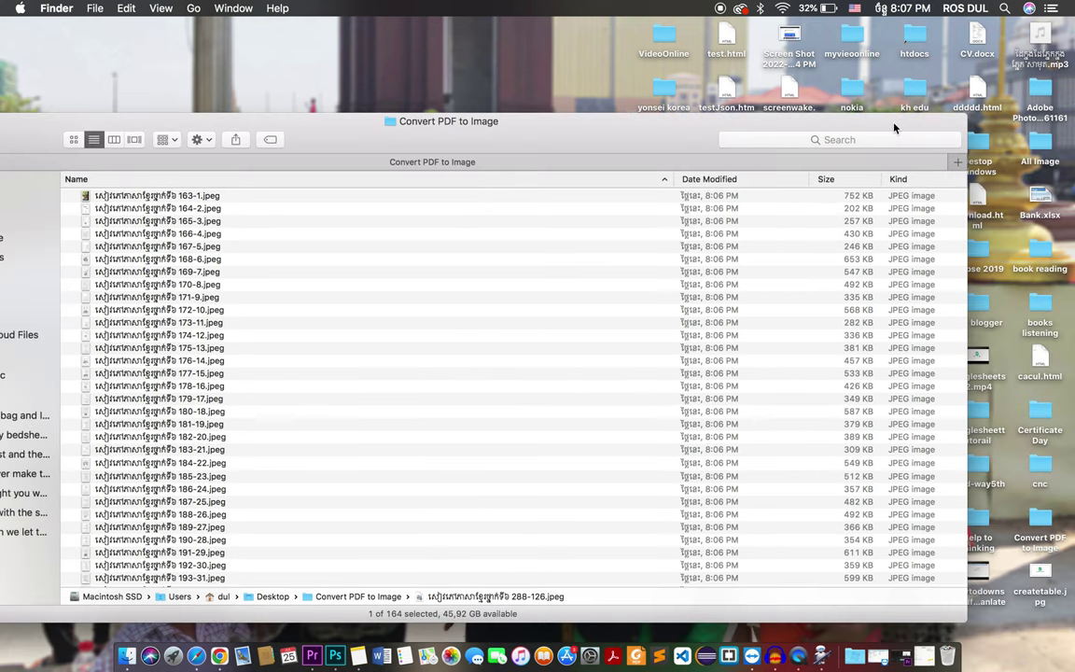
pyautogui.moveTo(970, 130); pyautogui.dragTo(668, 130)
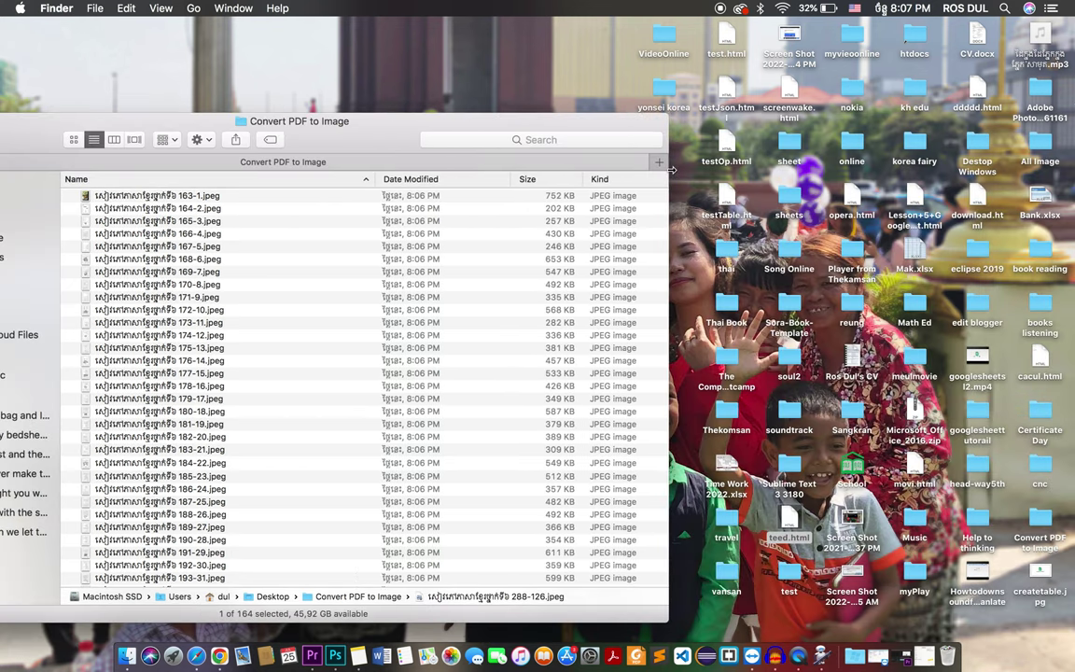
# Step: Open the Thai Book folder on the desktop and select pasapatee_info.pdf
pyautogui.click(738, 252)
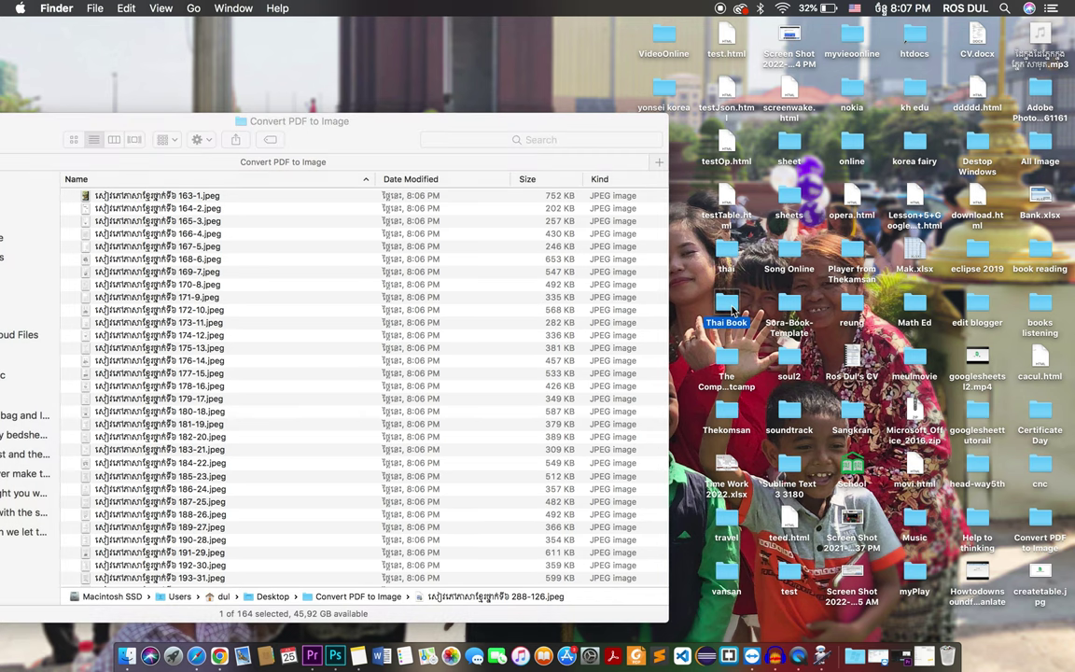
pyautogui.doubleClick(726, 303)
pyautogui.click(665, 234)
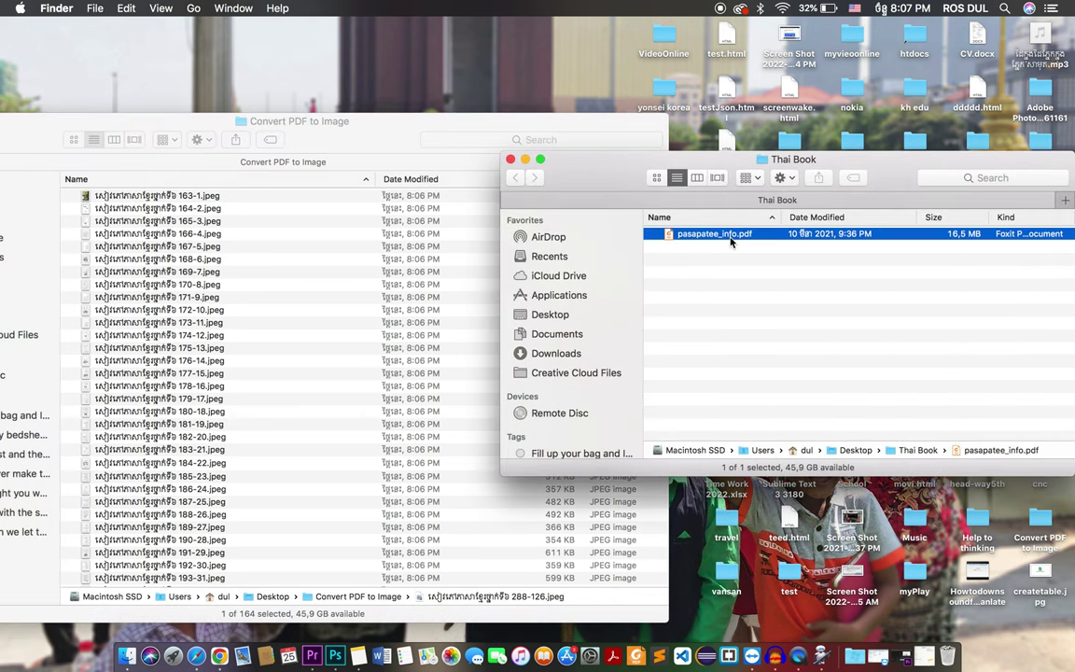
# Step: Preview pasapatee_info.pdf, look through its pages and close the preview
pyautogui.press('space')
pyautogui.scroll(-10, 449, 432)
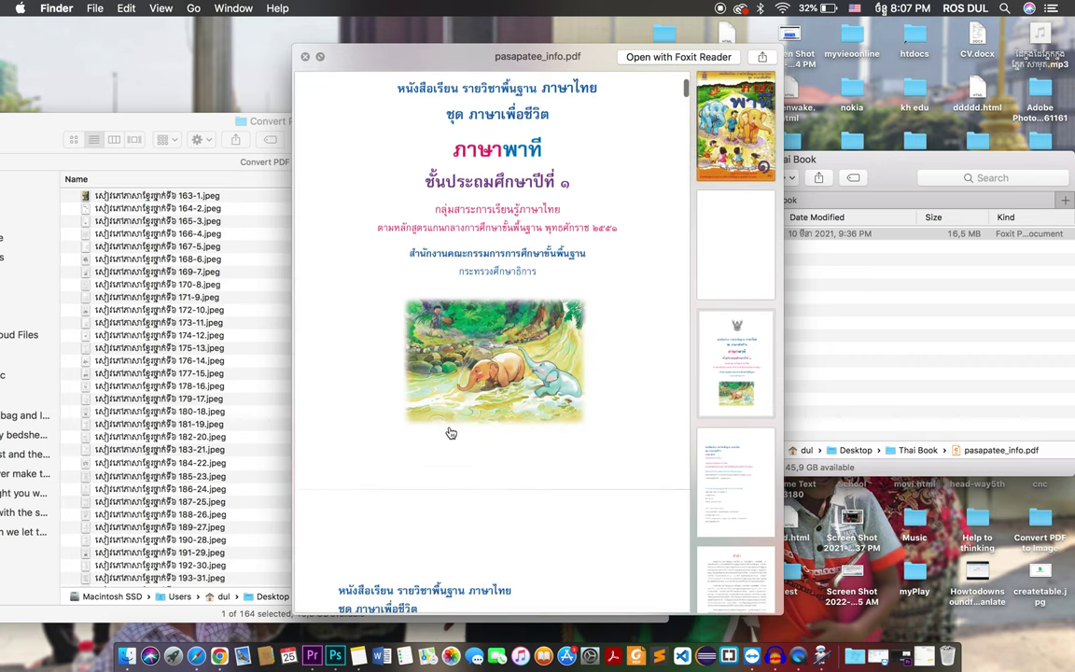
pyautogui.scroll(-3, 449, 432)
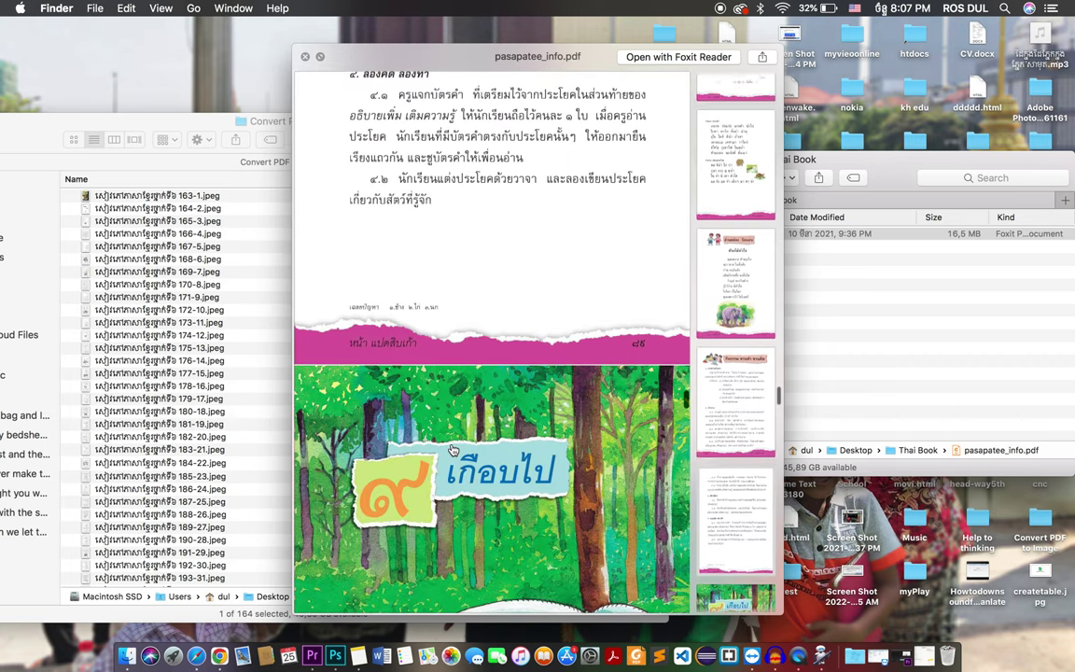
pyautogui.scroll(-5, 532, 463)
pyautogui.scroll(-15, 533, 464)
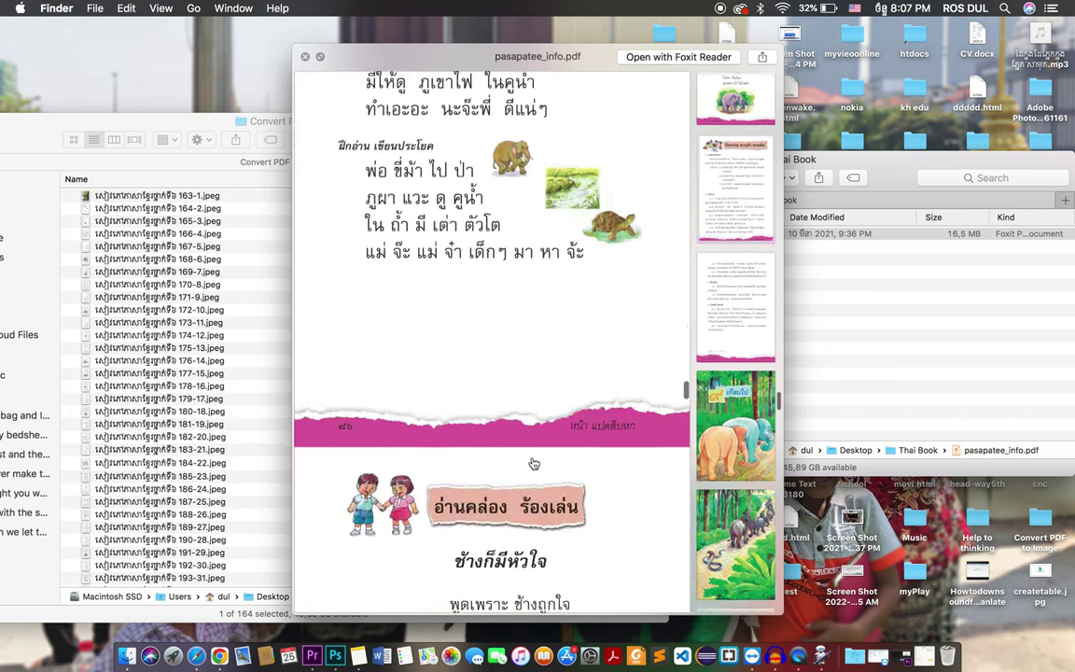
pyautogui.scroll(10, 533, 463)
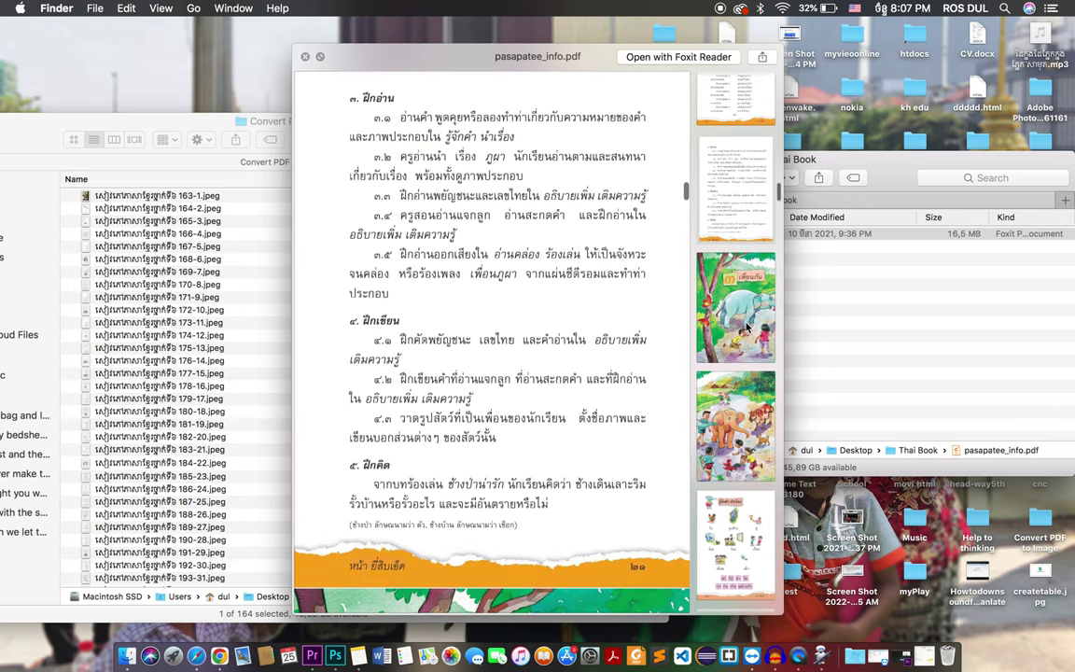
pyautogui.click(305, 56)
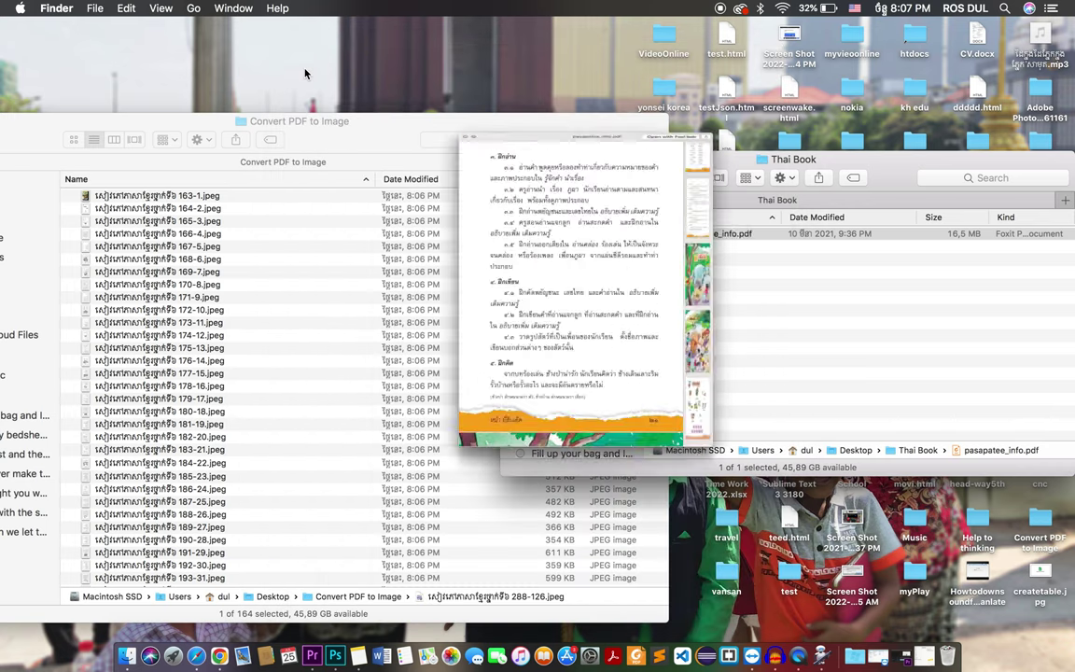
# Step: Create a new folder named thaibook inside the Convert PDF to Image folder
pyautogui.scroll(-20, 333, 382)
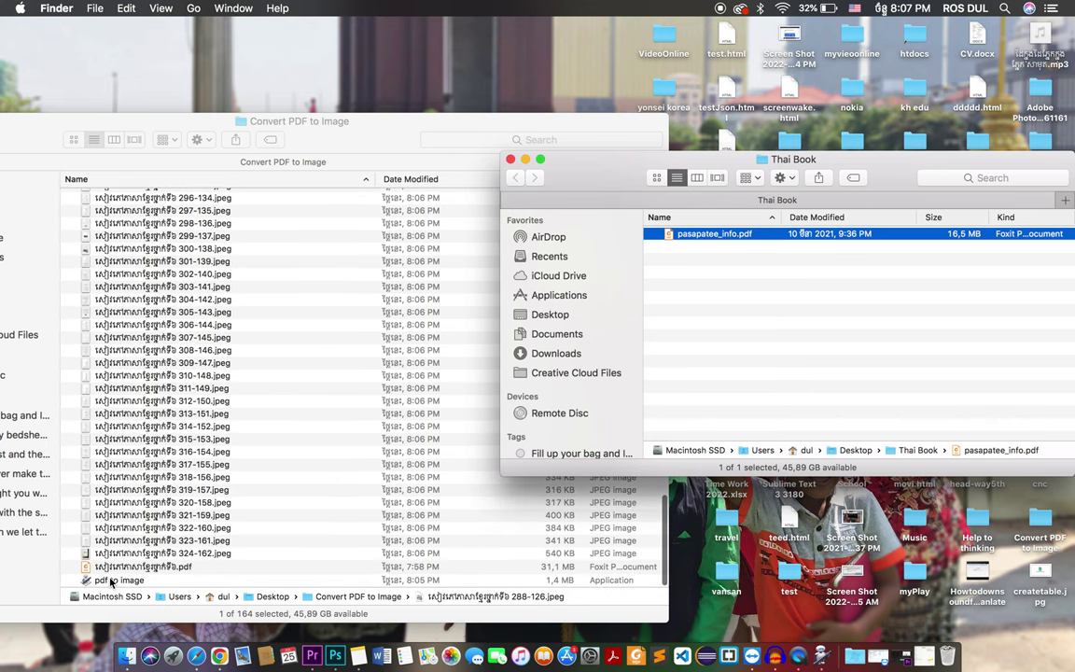
pyautogui.click(108, 579)
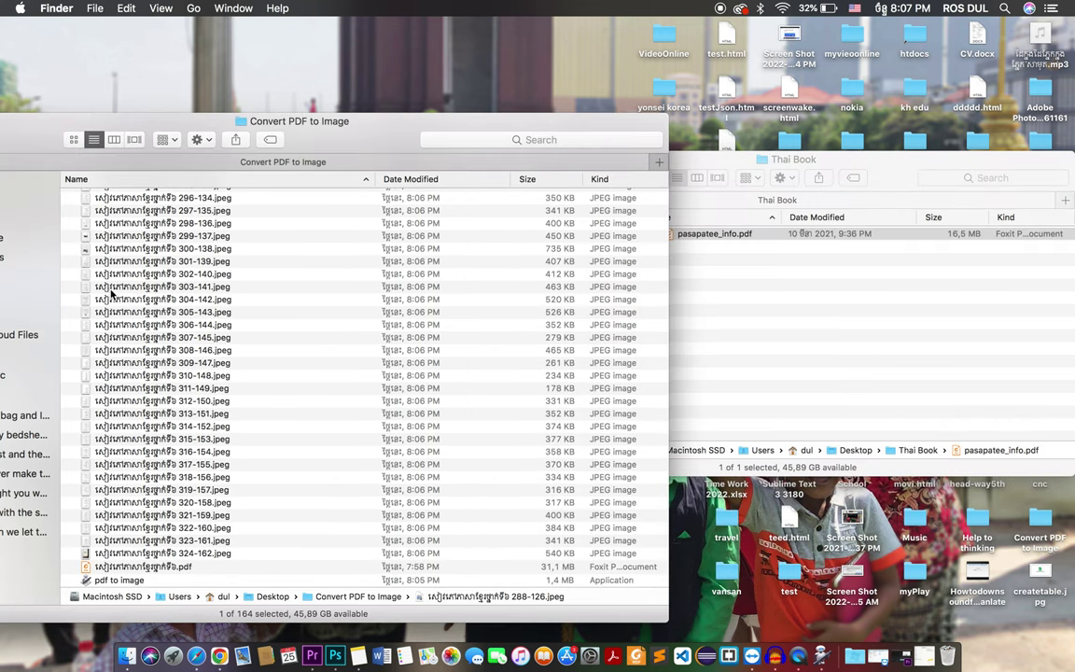
pyautogui.click(191, 139)
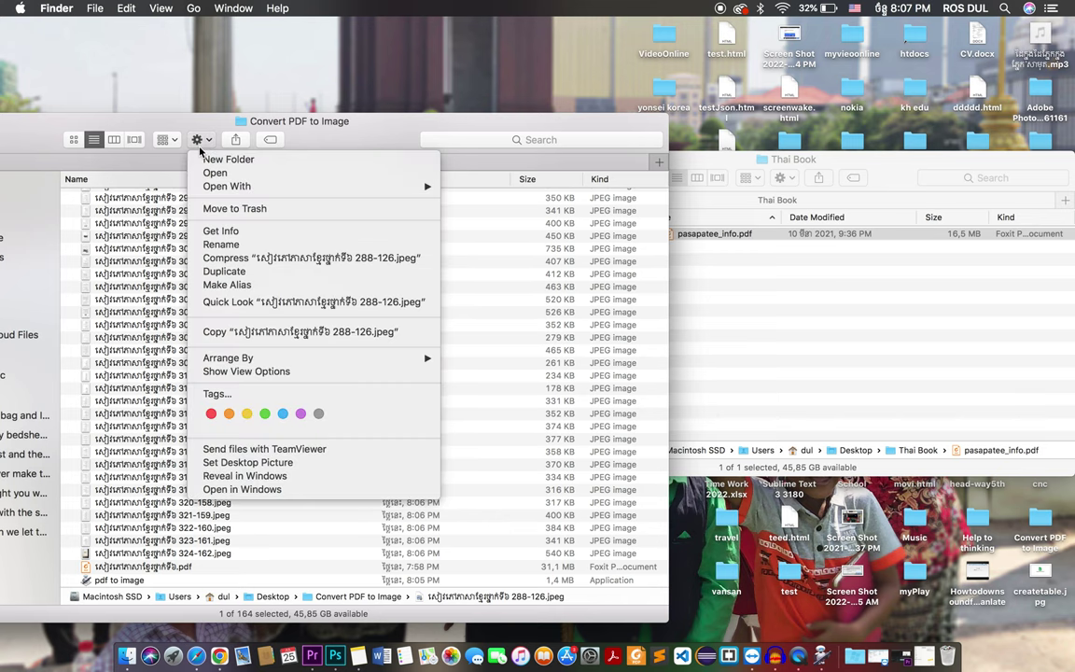
pyautogui.click(244, 162)
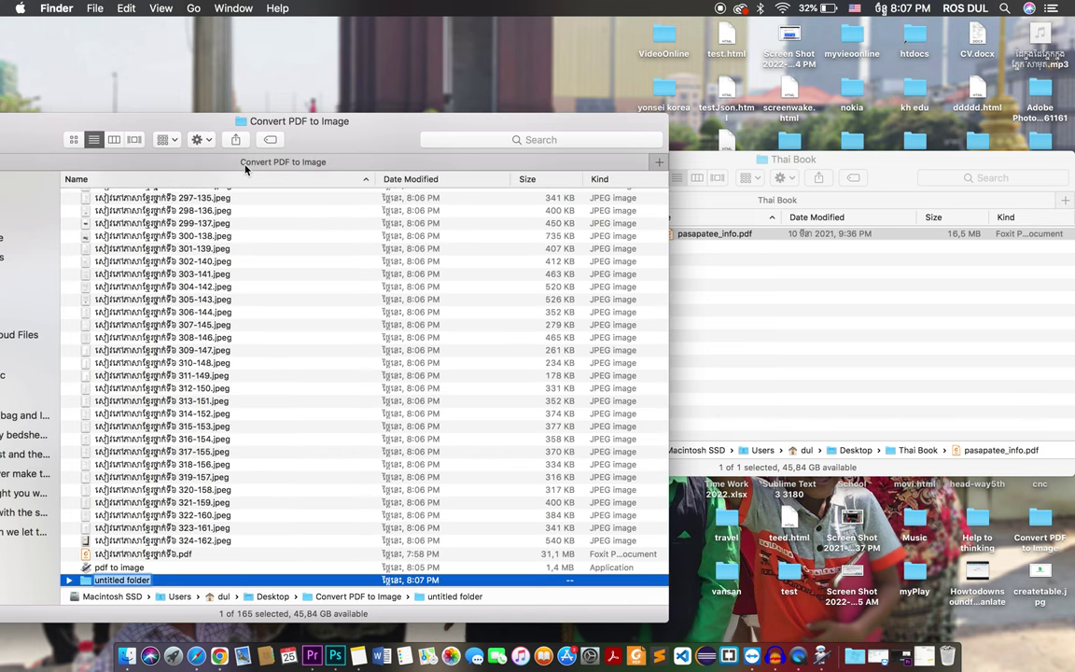
pyautogui.write('the')
pyautogui.press('BackSpace')
pyautogui.write('aibd')
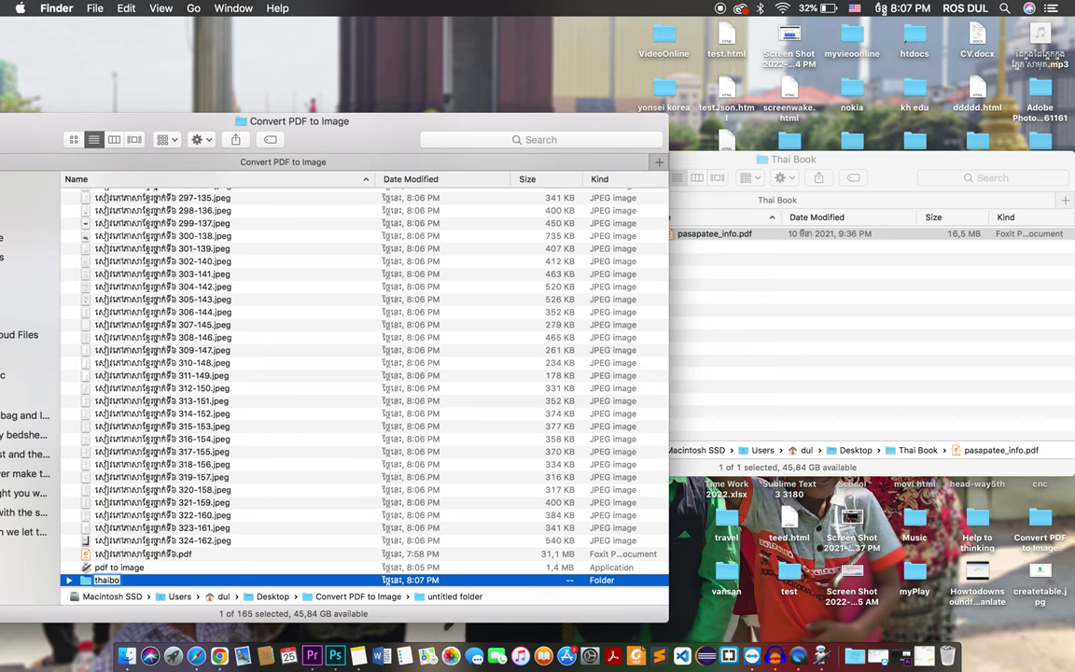
pyautogui.press('Return')
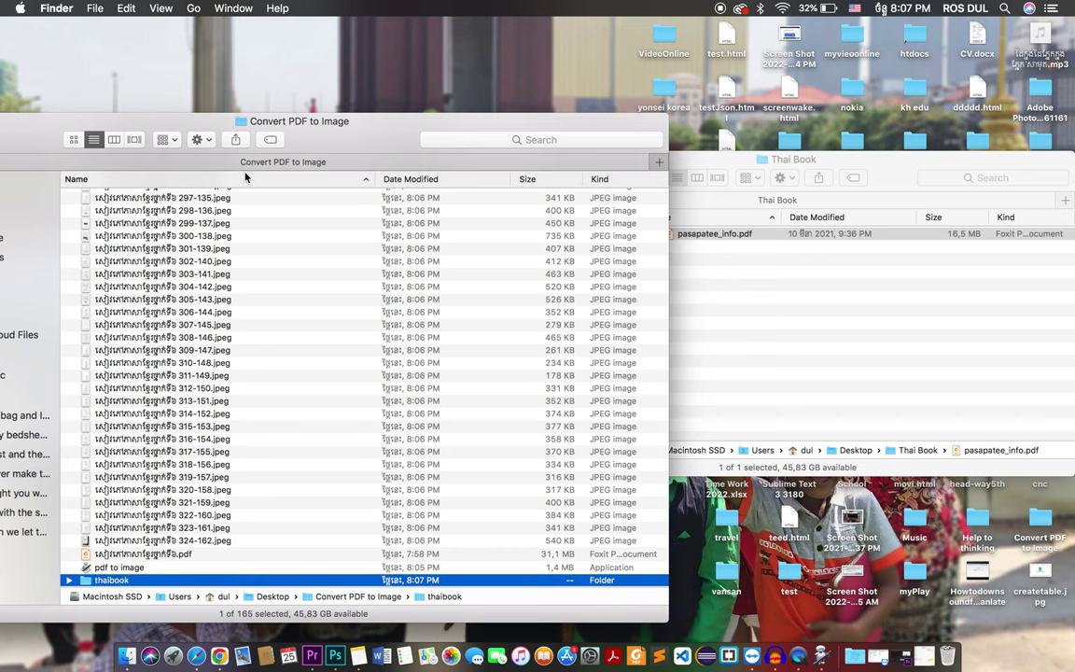
# Step: Switch to Automator and open the existing pdf to image application from the Convert PDF to Image folder
pyautogui.click(112, 569)
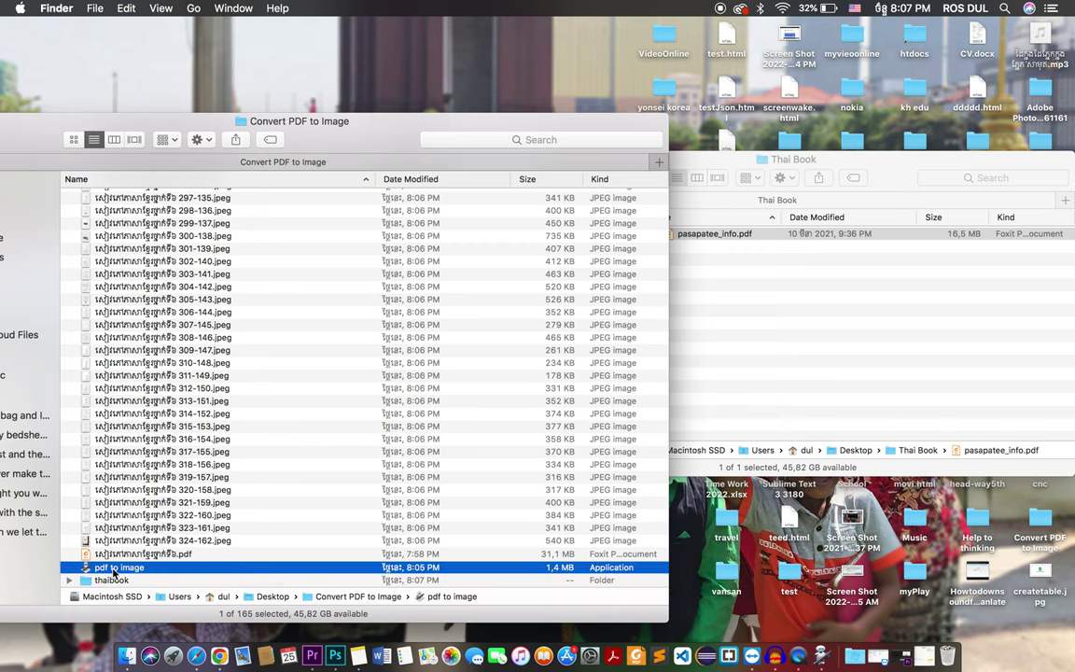
pyautogui.click(821, 658)
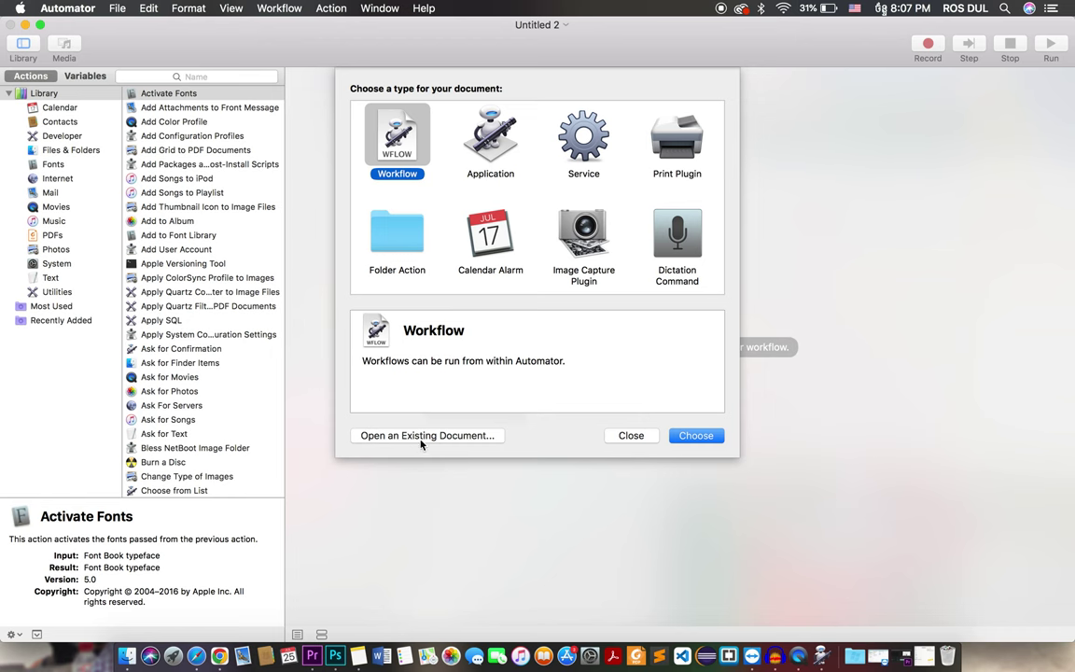
pyautogui.click(456, 439)
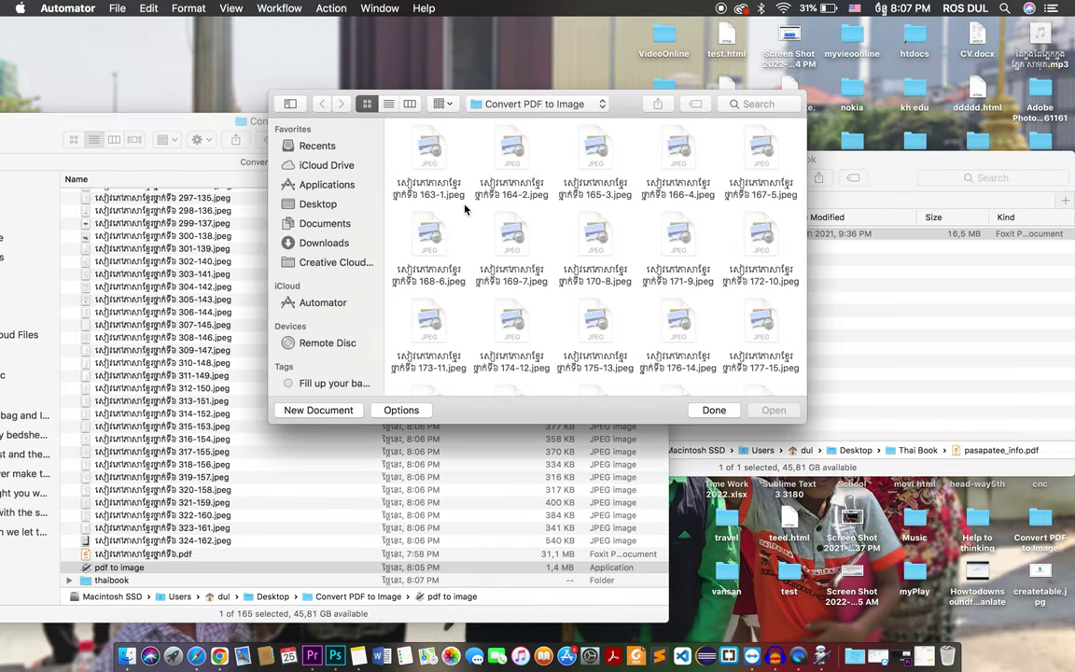
pyautogui.scroll(-20, 434, 345)
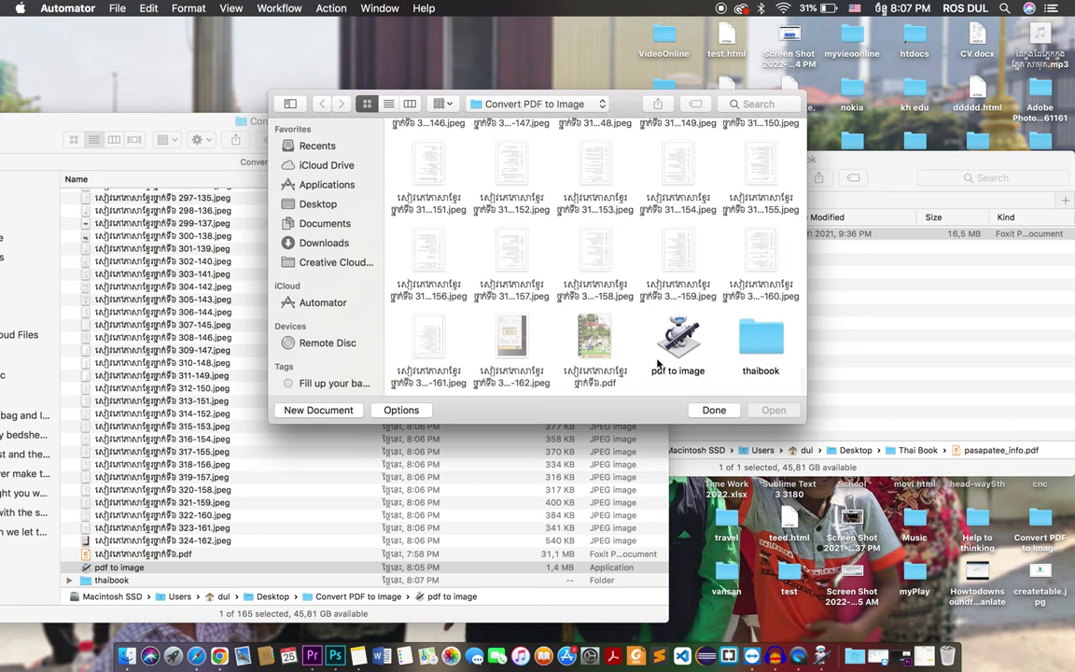
pyautogui.click(692, 366)
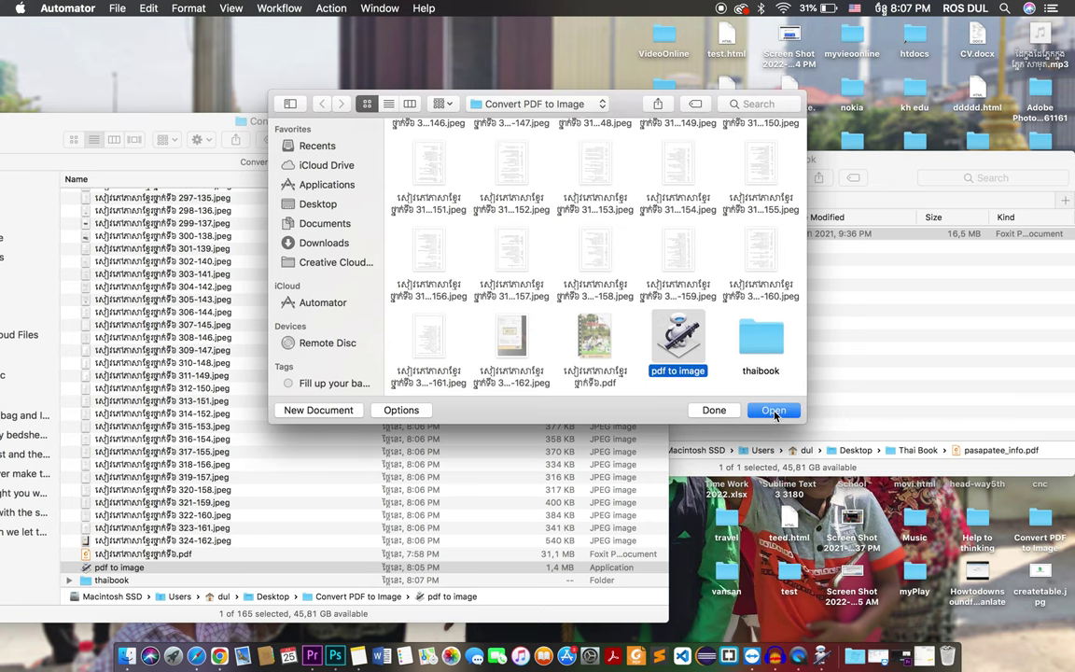
pyautogui.doubleClick(696, 368)
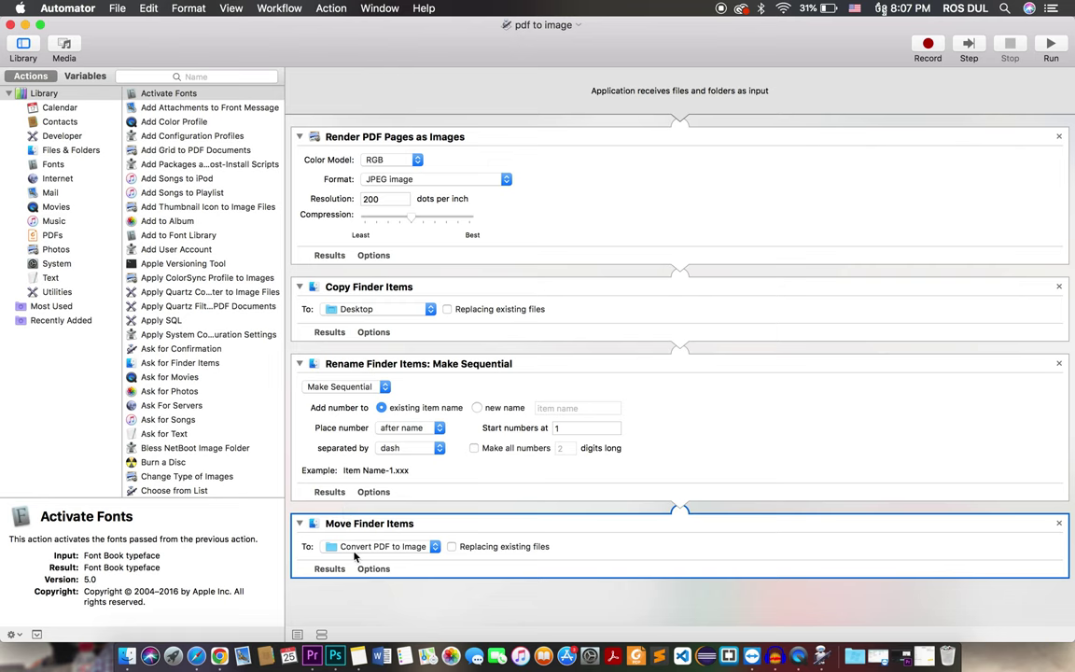
# Step: Set the Move Finder Items destination to the thaibook folder and save the workflow
pyautogui.click(377, 548)
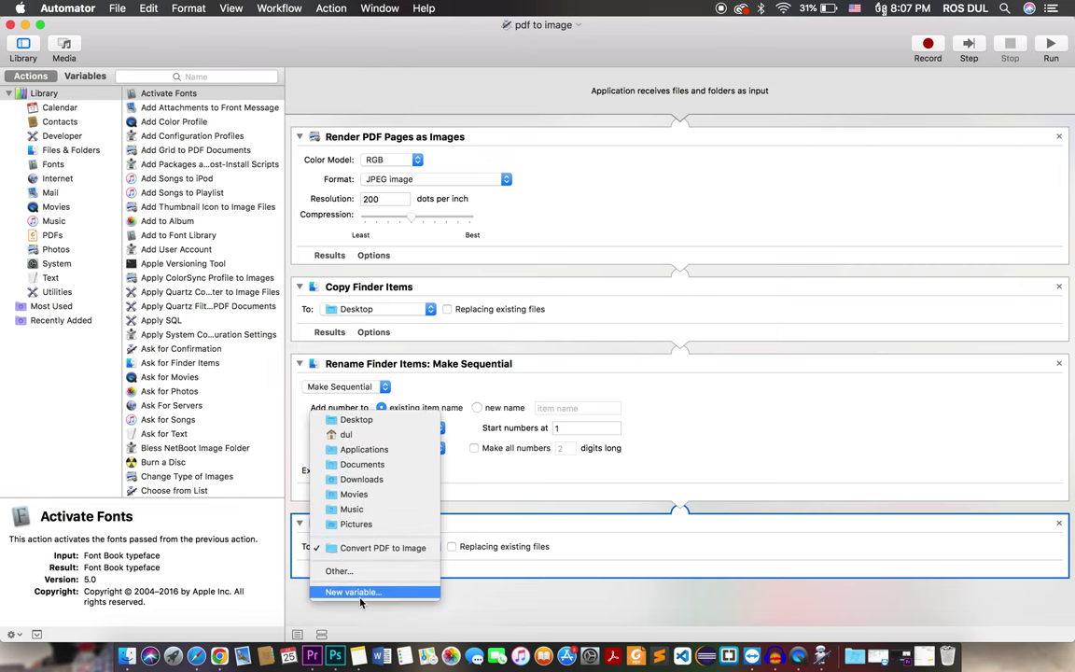
pyautogui.click(382, 573)
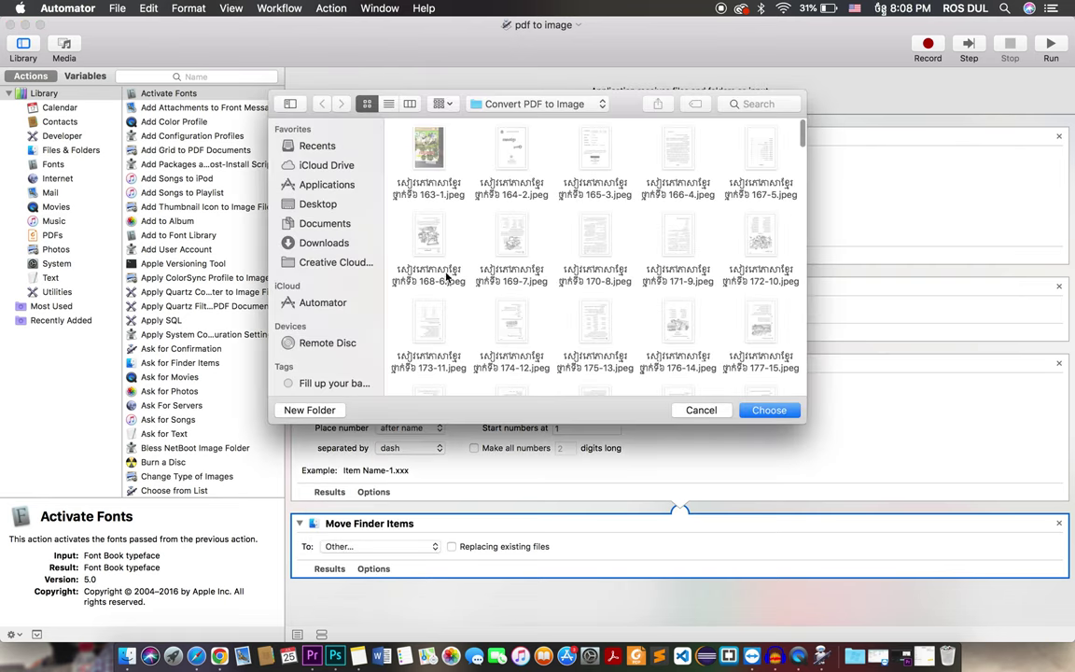
pyautogui.scroll(-20, 539, 188)
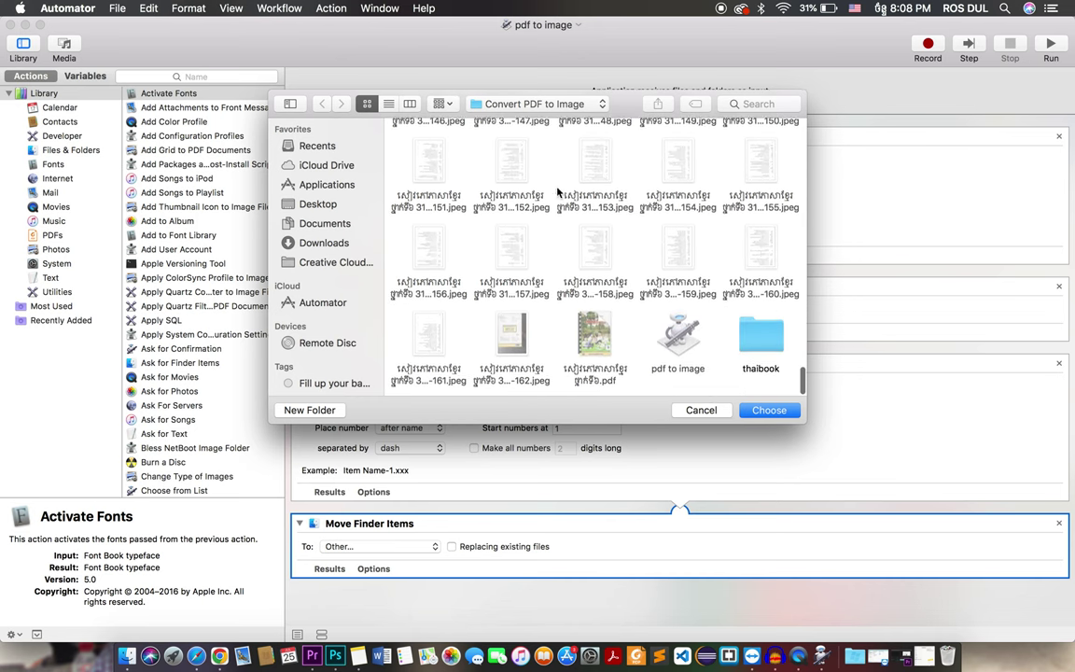
pyautogui.click(743, 338)
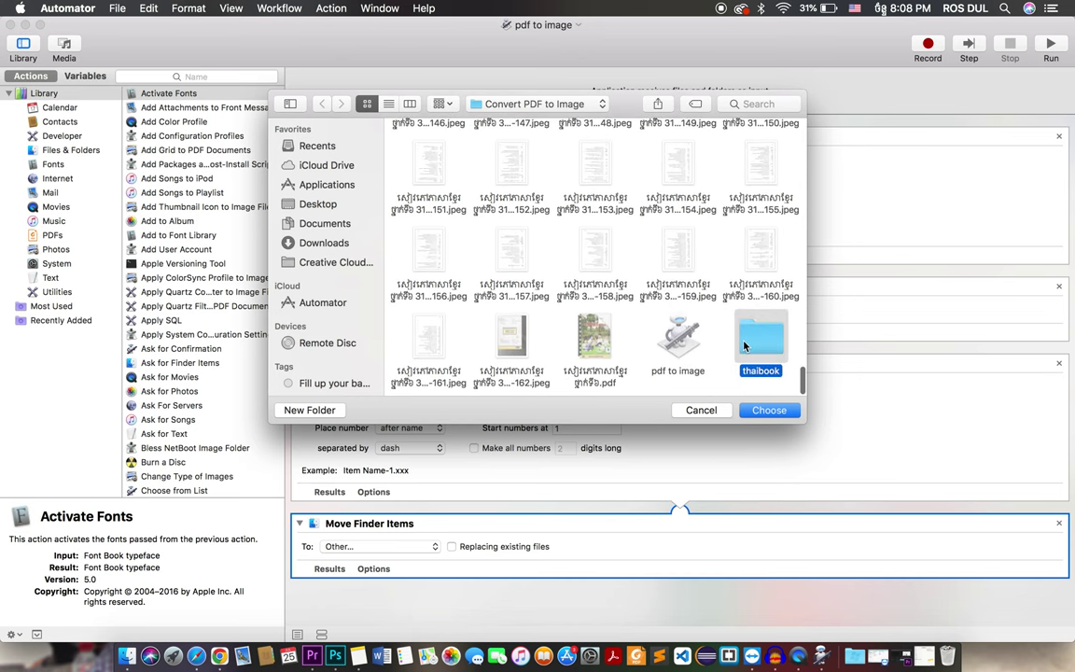
pyautogui.click(769, 409)
pyautogui.press('super+s')
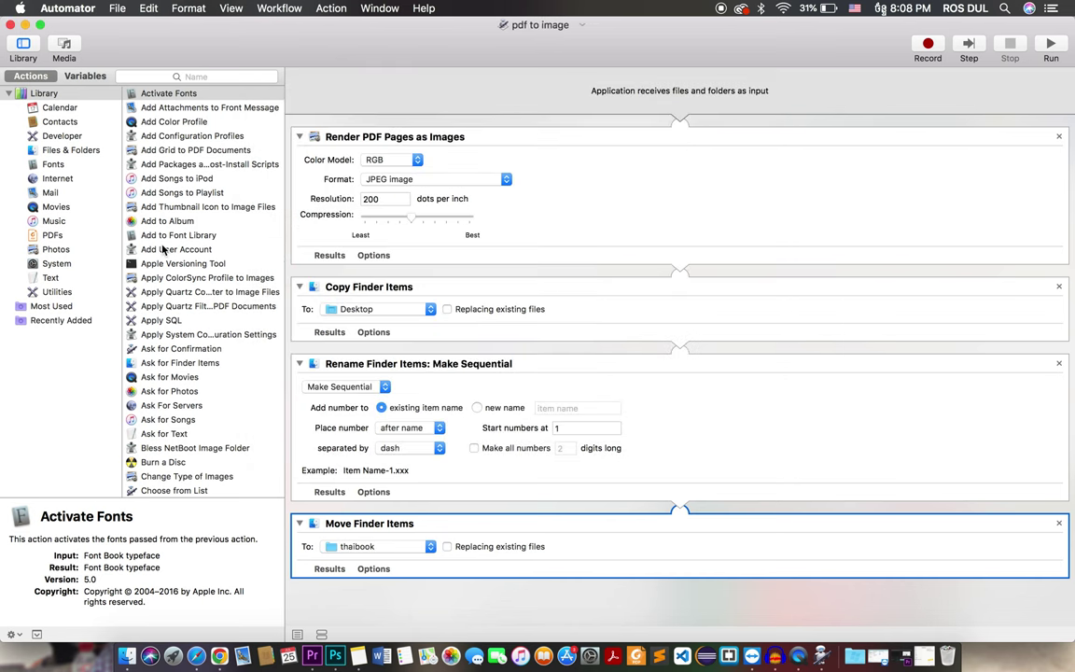
# Step: Close the pdf to image workflow window and bring the Thai Book folder window forward beside the Convert PDF to Image window
pyautogui.click(11, 25)
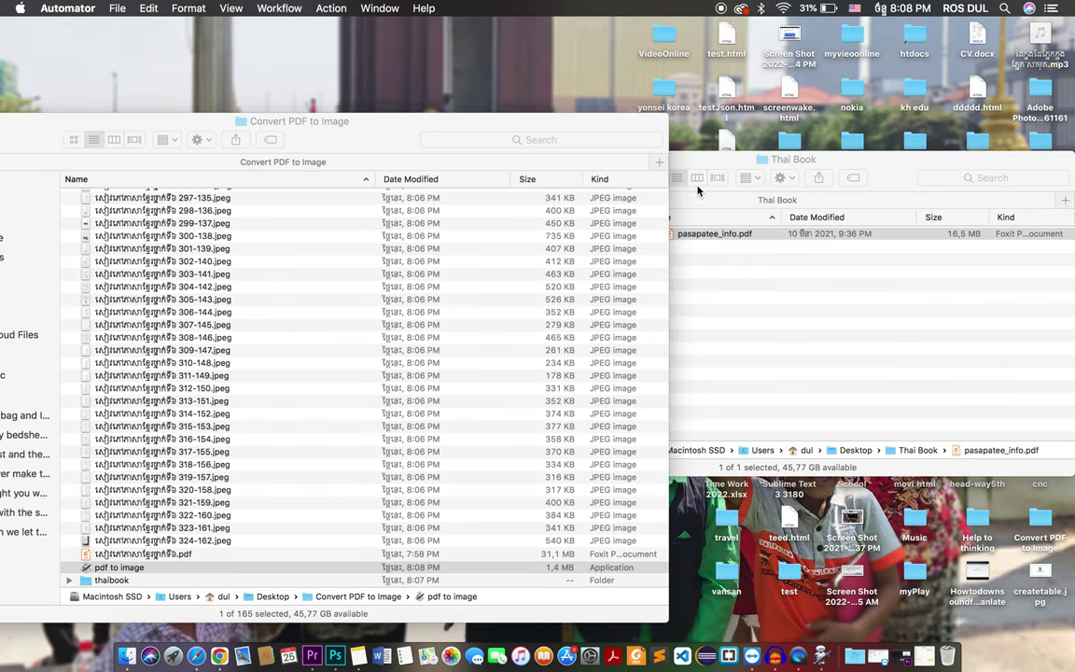
pyautogui.scroll(-1, 440, 440)
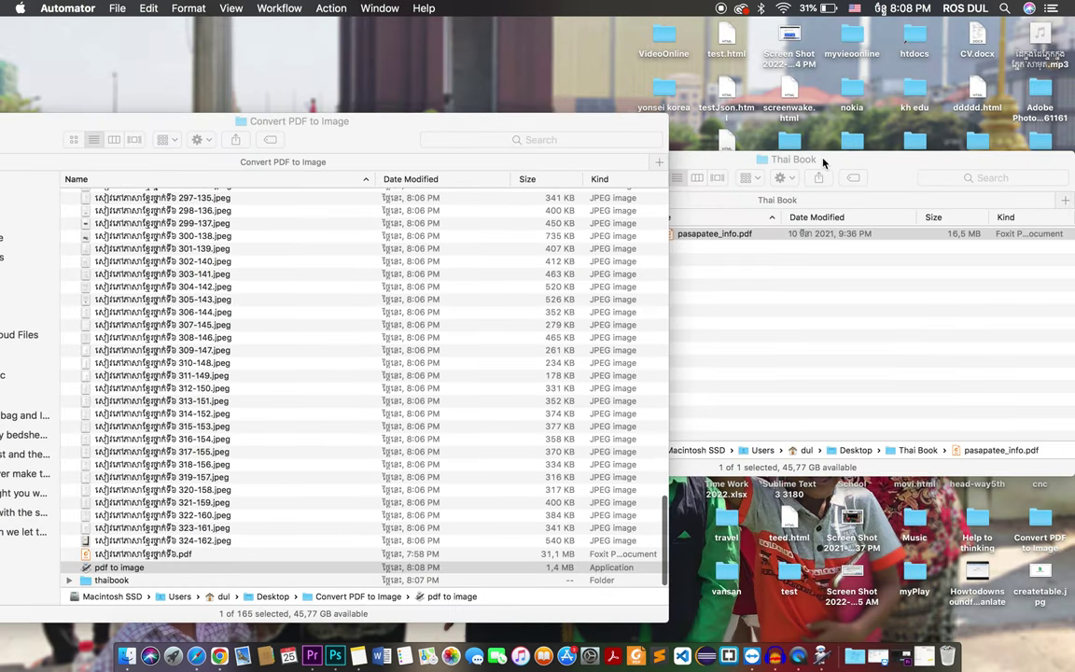
pyautogui.moveTo(831, 160); pyautogui.dragTo(878, 146)
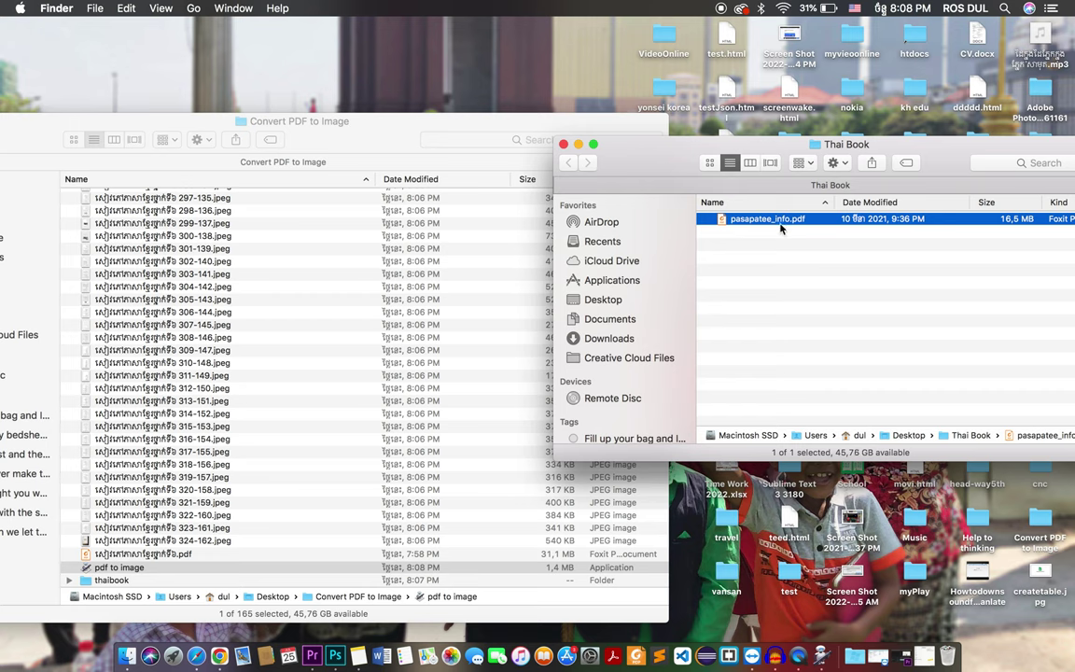
pyautogui.moveTo(786, 224); pyautogui.dragTo(149, 572)
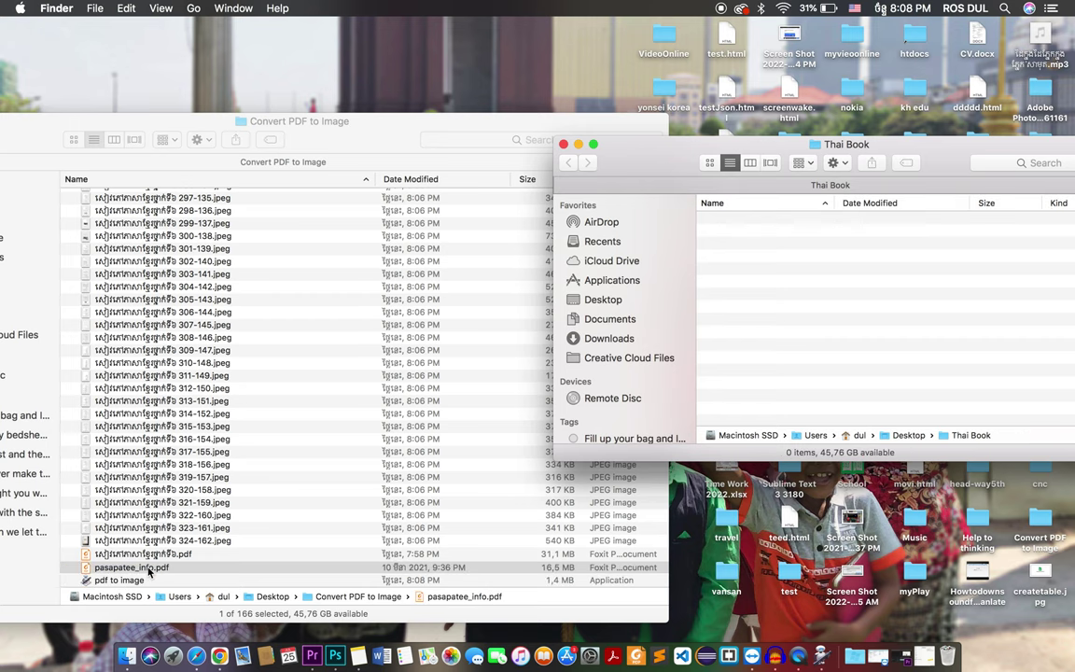
pyautogui.press('super+z')
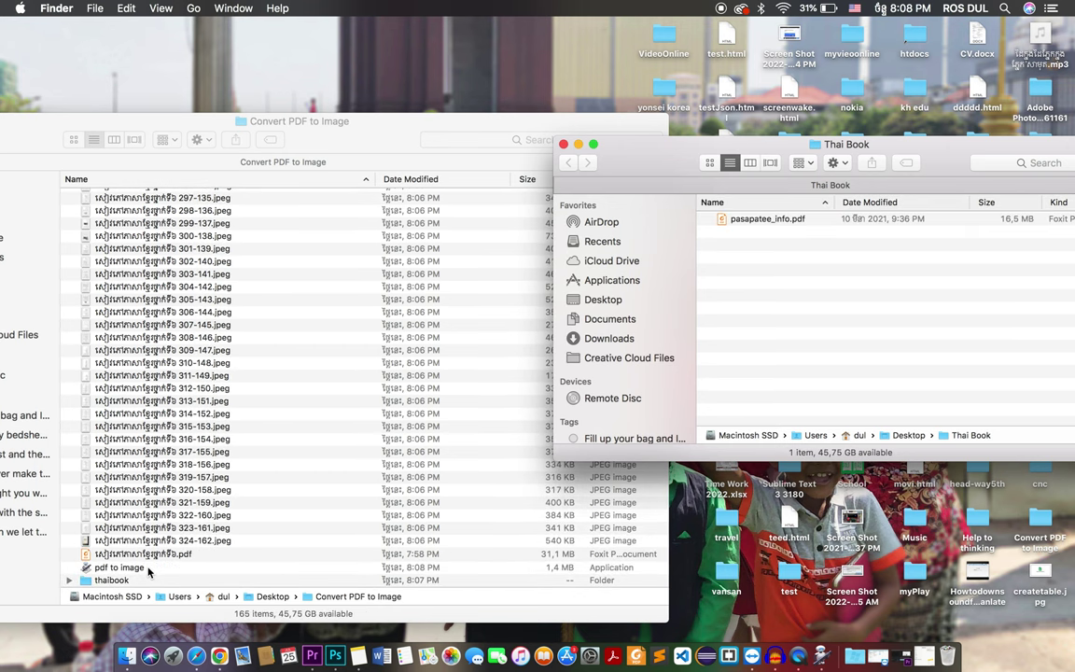
pyautogui.click(145, 570)
pyautogui.click(140, 567)
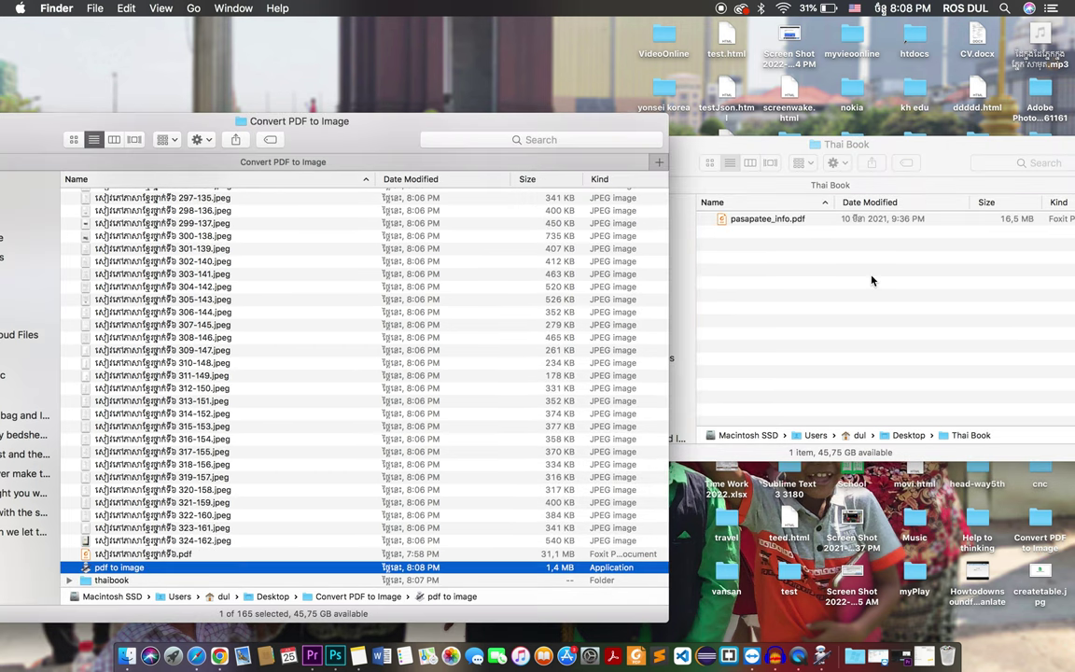
# Step: Run the pdf to image application on pasapatee_info.pdf from the Thai Book folder
pyautogui.click(873, 280)
pyautogui.click(761, 220)
pyautogui.moveTo(761, 220); pyautogui.dragTo(125, 569)
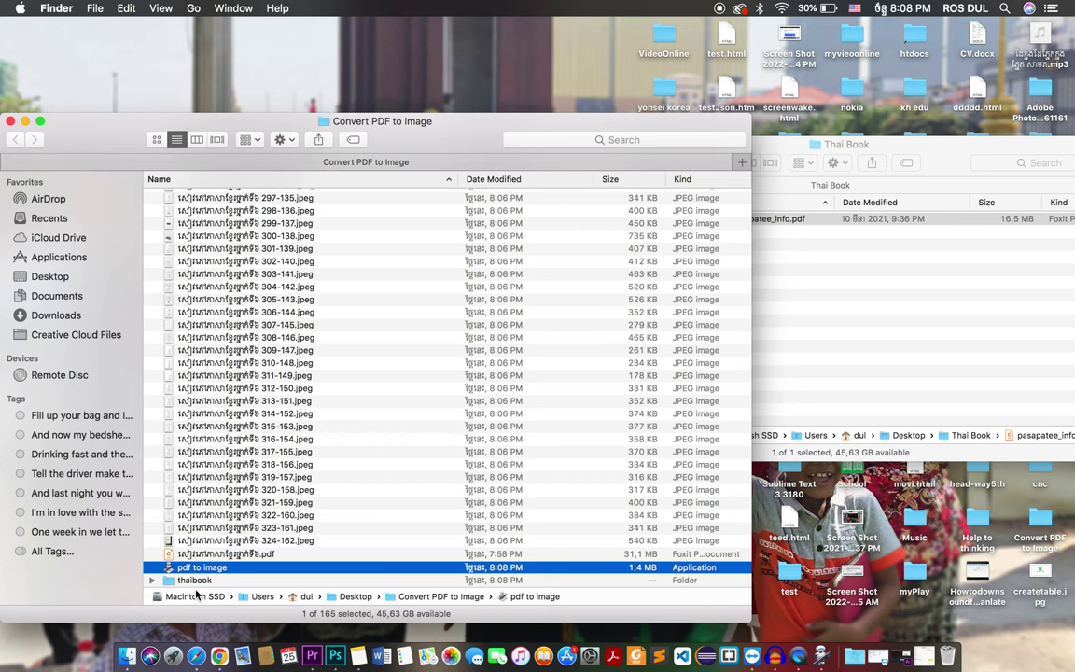
# Step: Open the thaibook folder and preview the converted page pasapatee_info 12-12.jpeg
pyautogui.click(196, 581)
pyautogui.doubleClick(196, 581)
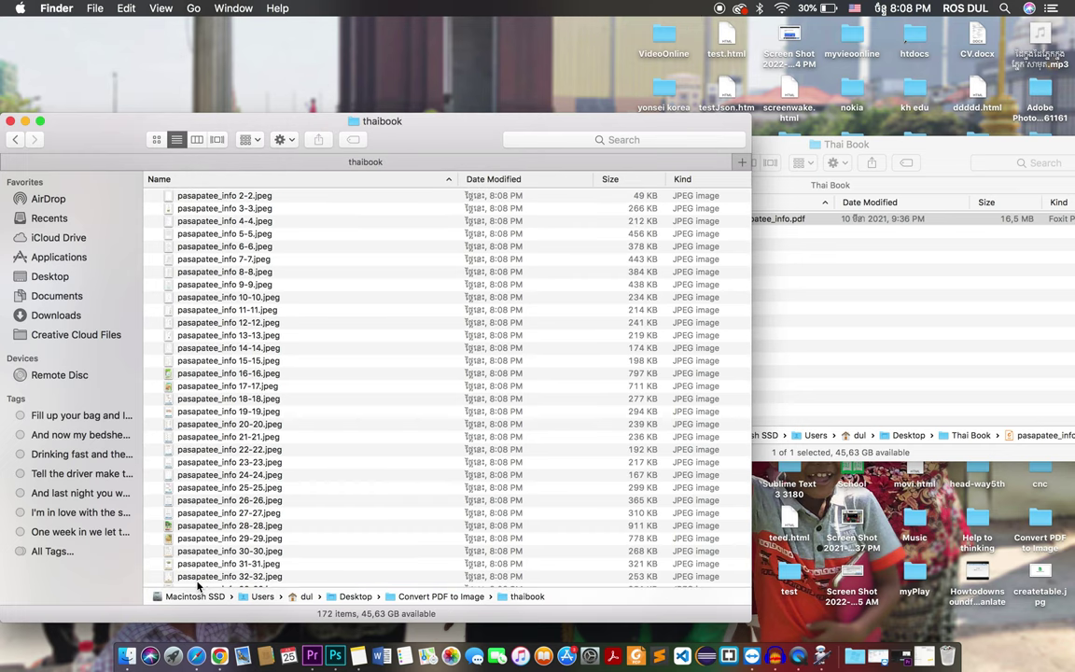
pyautogui.click(224, 322)
pyautogui.press('space')
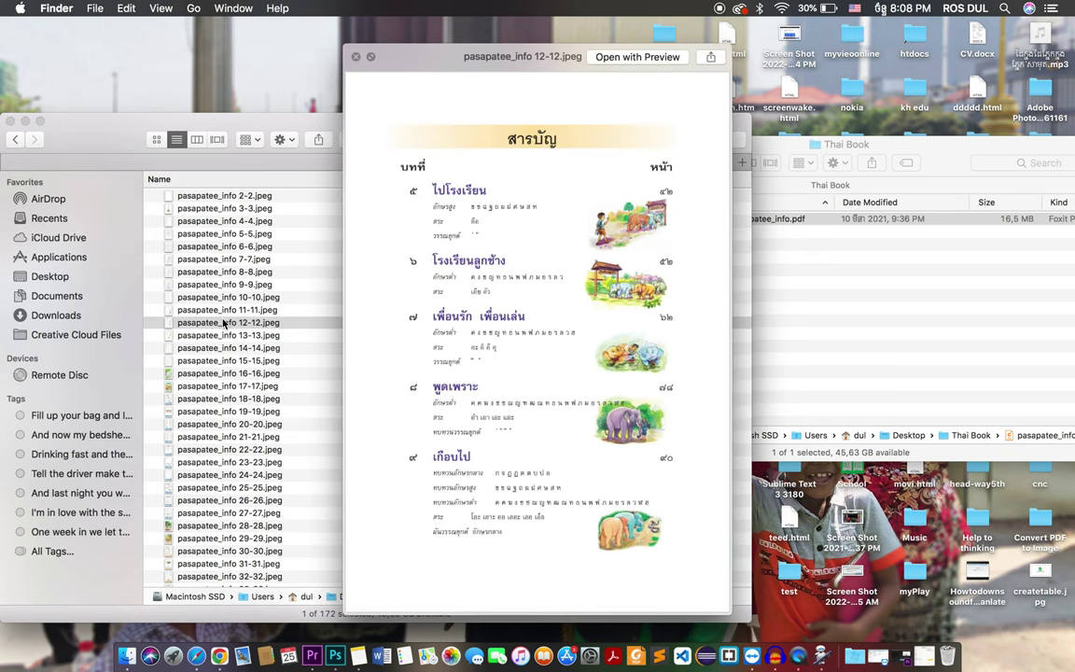
# Step: Look through the converted page images one after another, from pasapatee_info 13-13.jpeg through pasapatee_info 63-63.jpeg
pyautogui.press('Down')
pyautogui.press('Down')
pyautogui.press('Down')
pyautogui.press('Down')
pyautogui.press('Down')
pyautogui.press('Down')
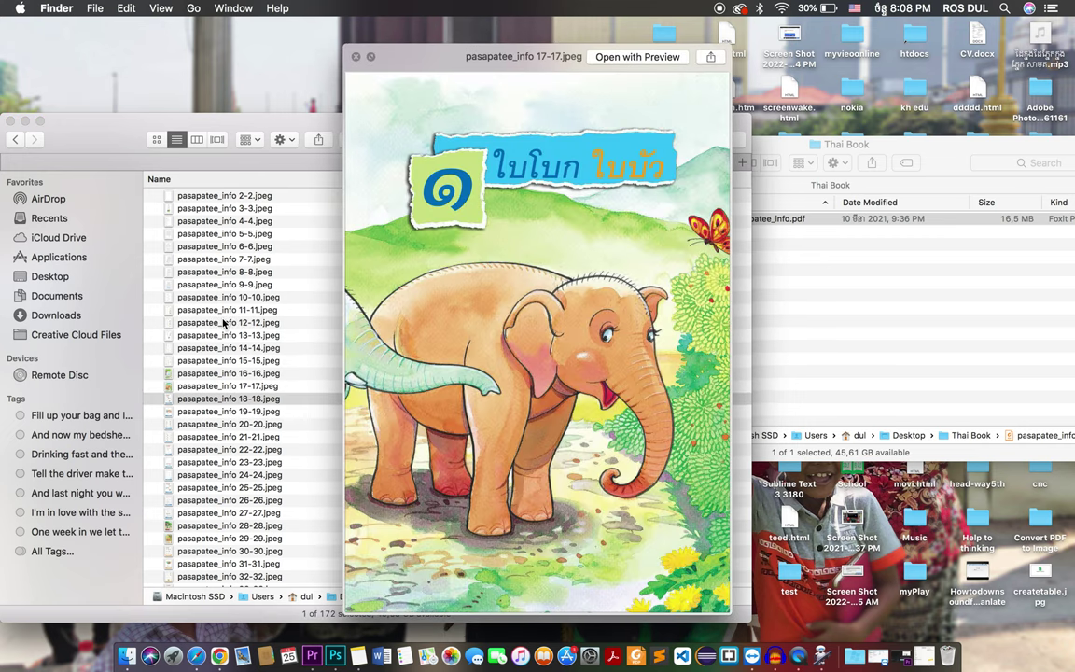
pyautogui.press('Down')
pyautogui.press('Down')
pyautogui.press('Down')
pyautogui.press('Down')
pyautogui.press('Down')
pyautogui.press('Down')
pyautogui.press('Down')
pyautogui.press('Down')
pyautogui.press('Down')
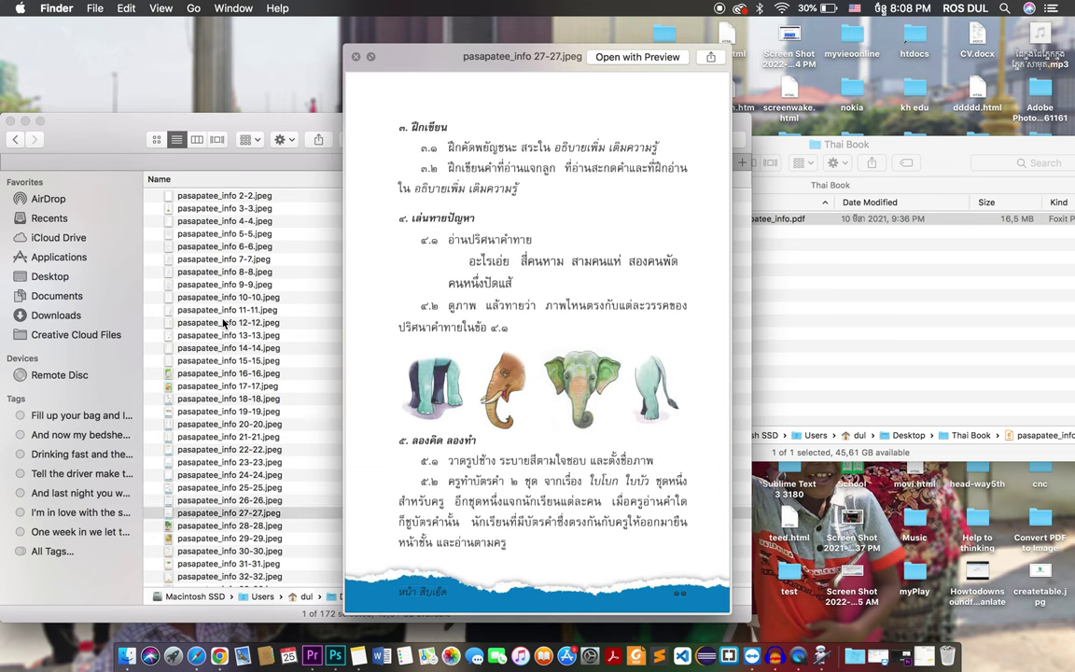
pyautogui.press('Down')
pyautogui.press('Down')
pyautogui.press('Down')
pyautogui.press('Down')
pyautogui.press('Down')
pyautogui.press('Down')
pyautogui.press('Down')
pyautogui.press('Down')
pyautogui.press('Down')
pyautogui.press('Down')
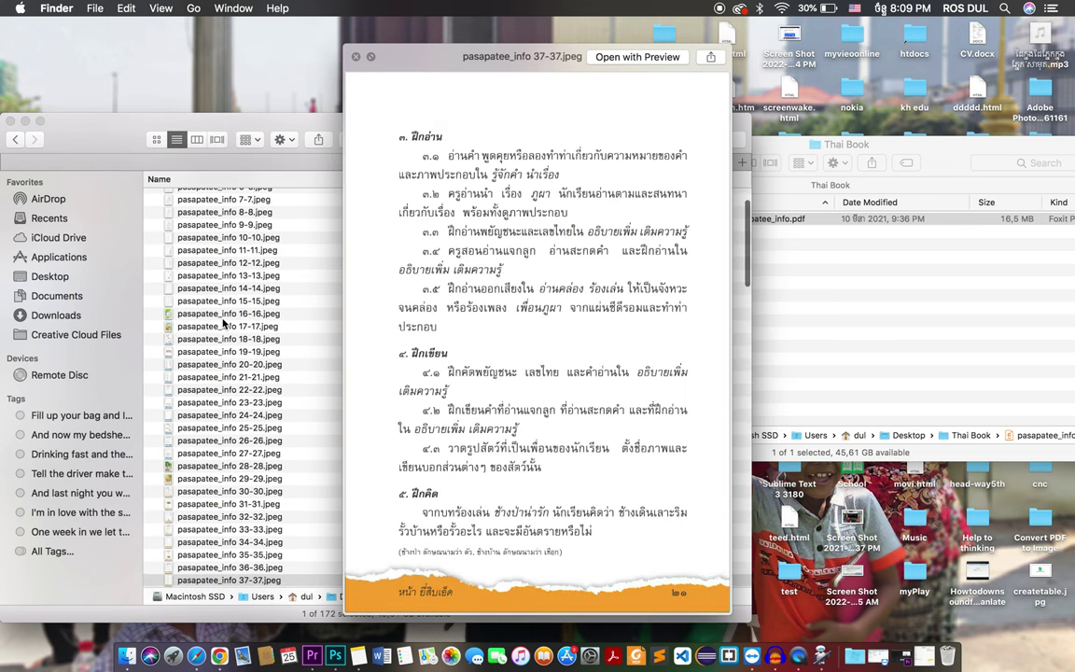
pyautogui.press('Down')
pyautogui.press('Down')
pyautogui.press('Down')
pyautogui.press('Down')
pyautogui.press('Down')
pyautogui.press('Down')
pyautogui.press('Down')
pyautogui.press('Down')
pyautogui.press('Down')
pyautogui.press('Down')
pyautogui.press('Down')
pyautogui.press('Down')
pyautogui.press('Down')
pyautogui.press('Down')
pyautogui.press('Down')
pyautogui.press('Down')
pyautogui.press('Down')
pyautogui.press('Down')
pyautogui.press('Down')
pyautogui.press('Down')
pyautogui.press('Down')
pyautogui.press('Down')
pyautogui.press('Down')
pyautogui.press('Down')
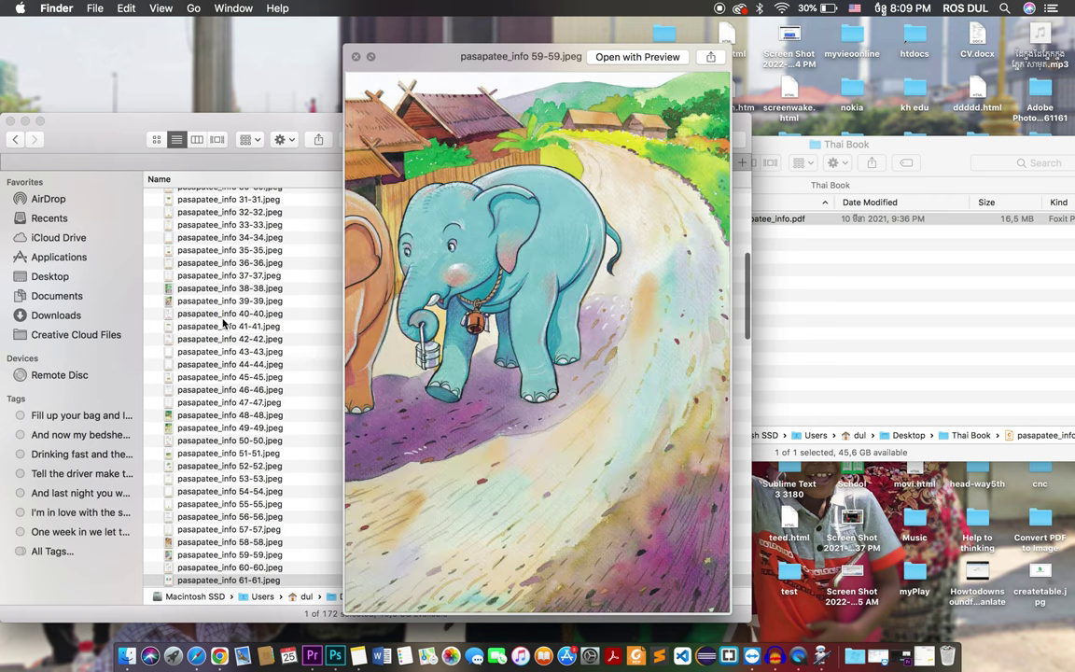
pyautogui.press('Down')
pyautogui.press('Down')
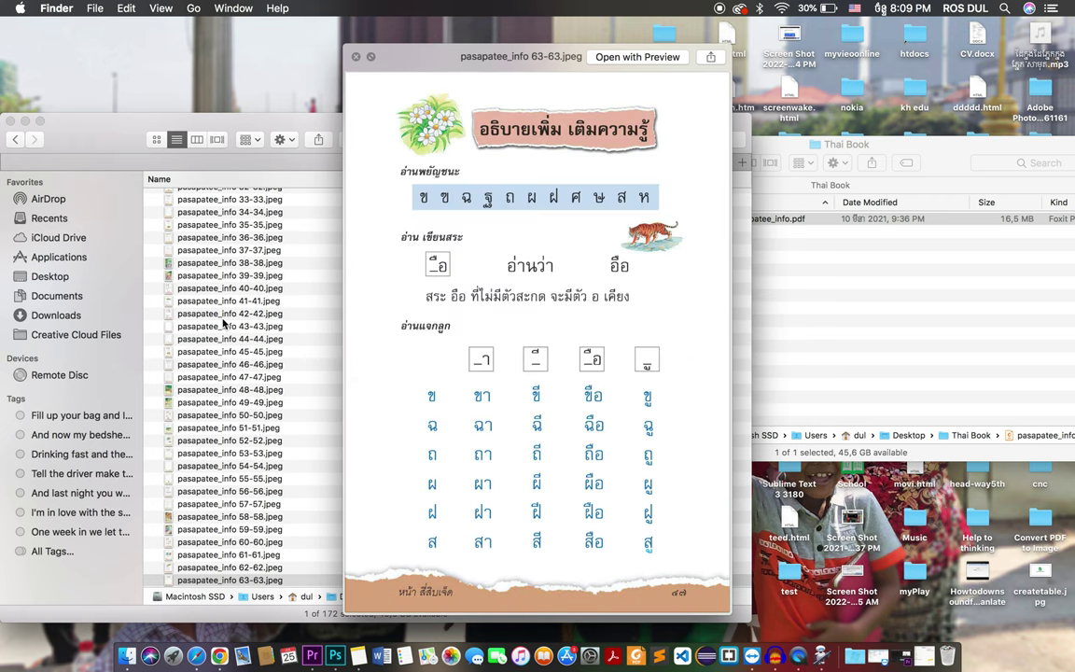